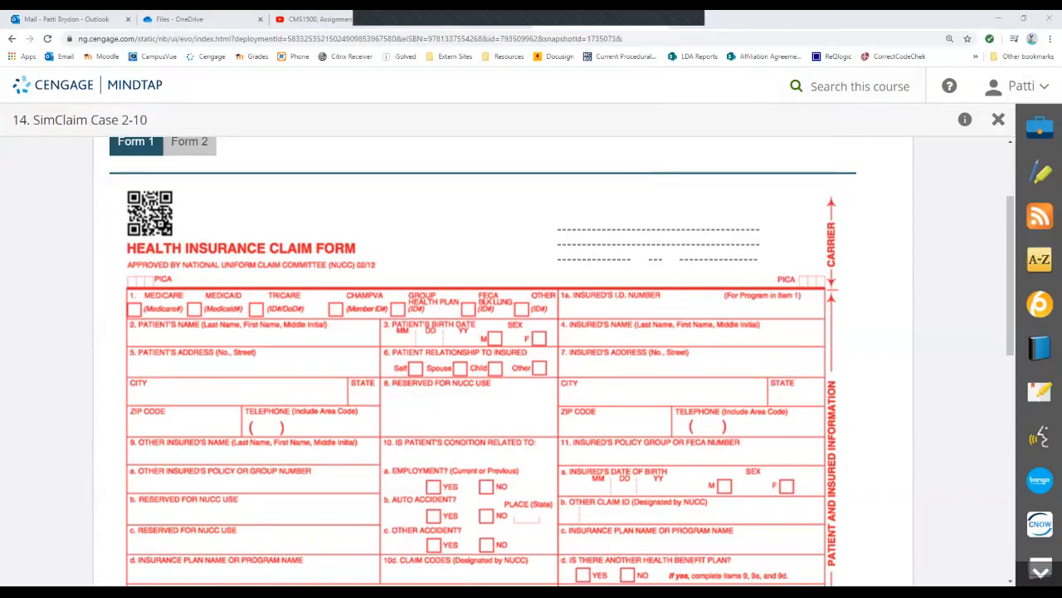
Show the case study above the claim form for a brief preview and hide it again
{"action": "scroll", "coordinate": [498, 357], "scroll_direction": "up", "scroll_amount": 2}
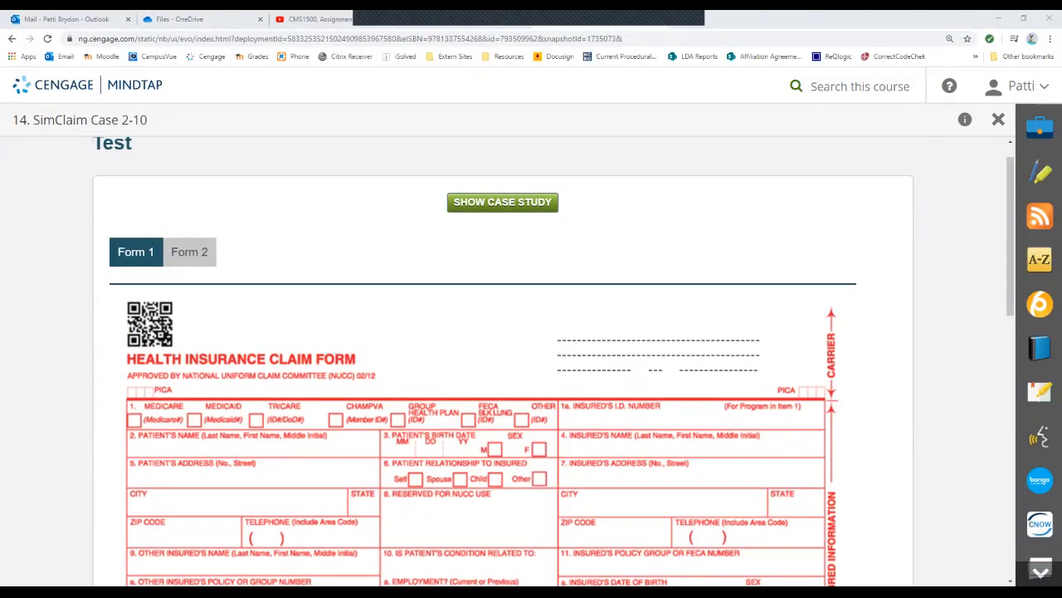
{"action": "left_click", "coordinate": [502, 202]}
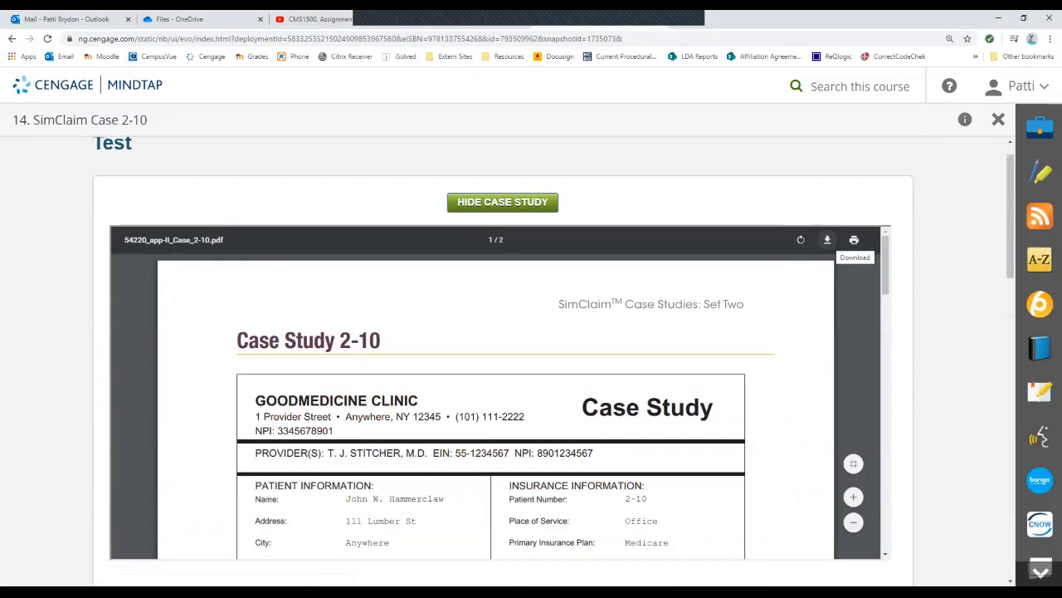
{"action": "scroll", "coordinate": [828, 239], "scroll_direction": "down", "scroll_amount": 1}
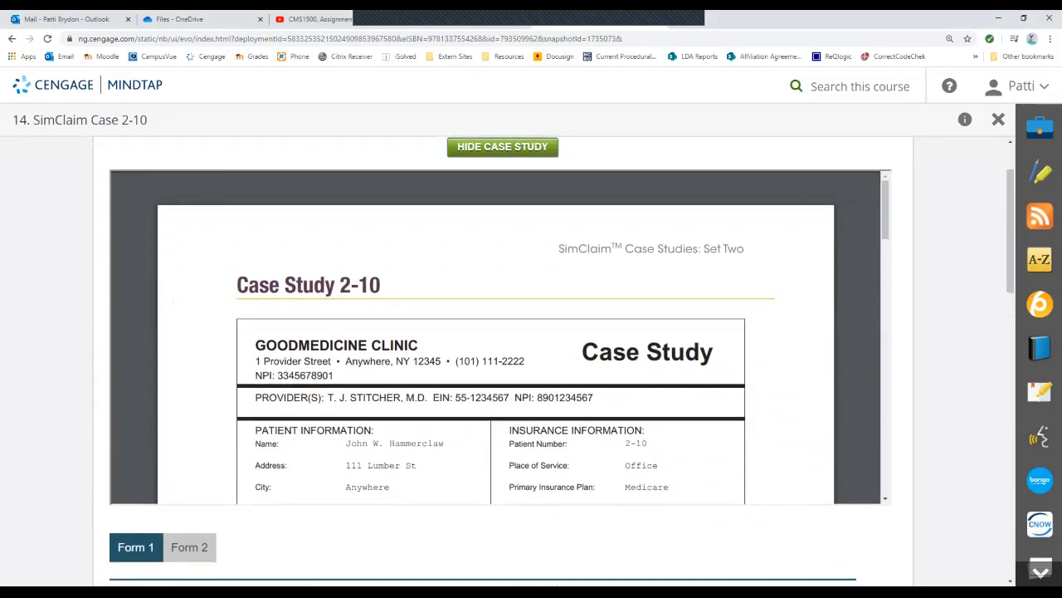
{"action": "scroll", "coordinate": [511, 332], "scroll_direction": "down", "scroll_amount": 1}
{"action": "scroll", "coordinate": [511, 332], "scroll_direction": "up", "scroll_amount": 1}
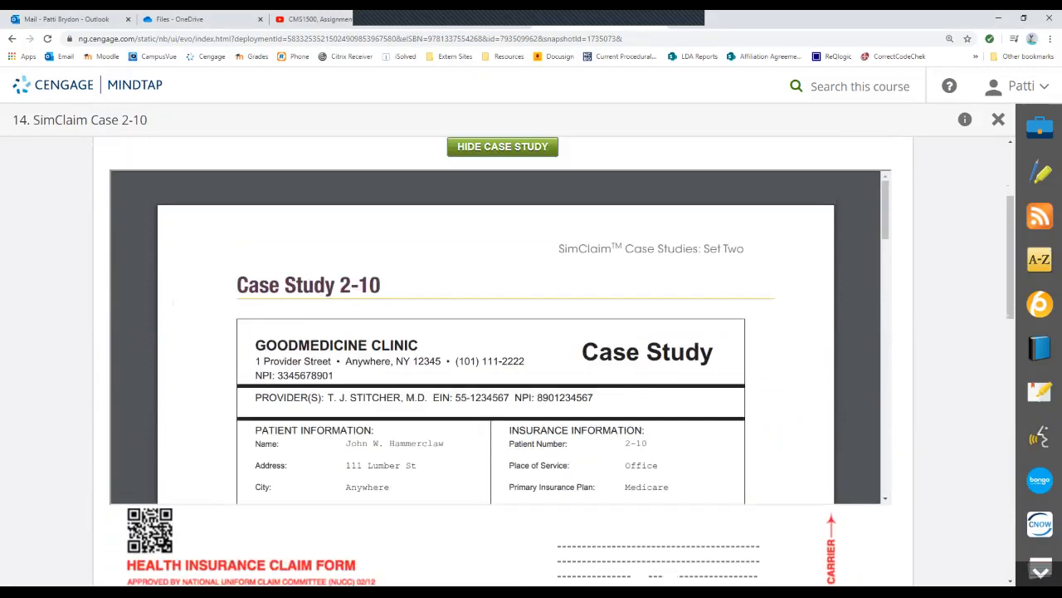
{"action": "left_click", "coordinate": [502, 146]}
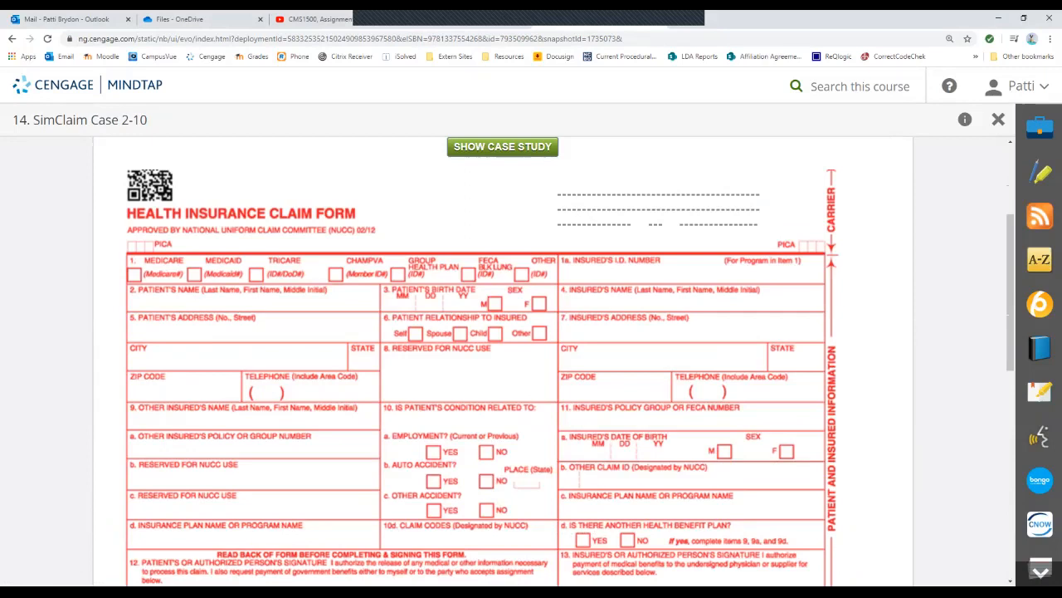
Look over the blank health insurance claim form from the carrier block down to the billing provider section
{"action": "scroll", "coordinate": [561, 361], "scroll_direction": "up", "scroll_amount": 1}
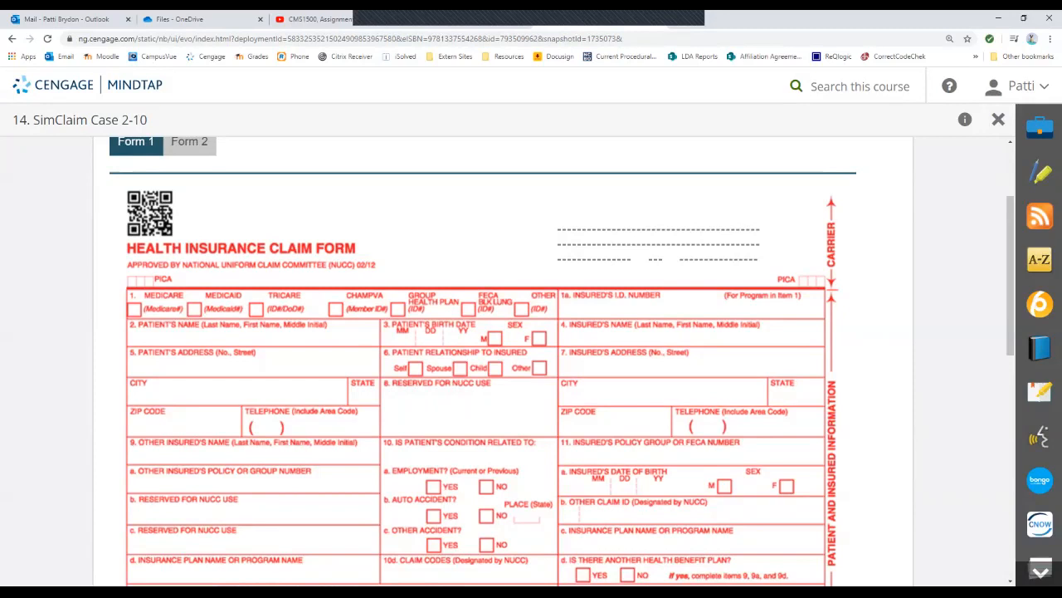
{"action": "scroll", "coordinate": [482, 361], "scroll_direction": "down", "scroll_amount": 2}
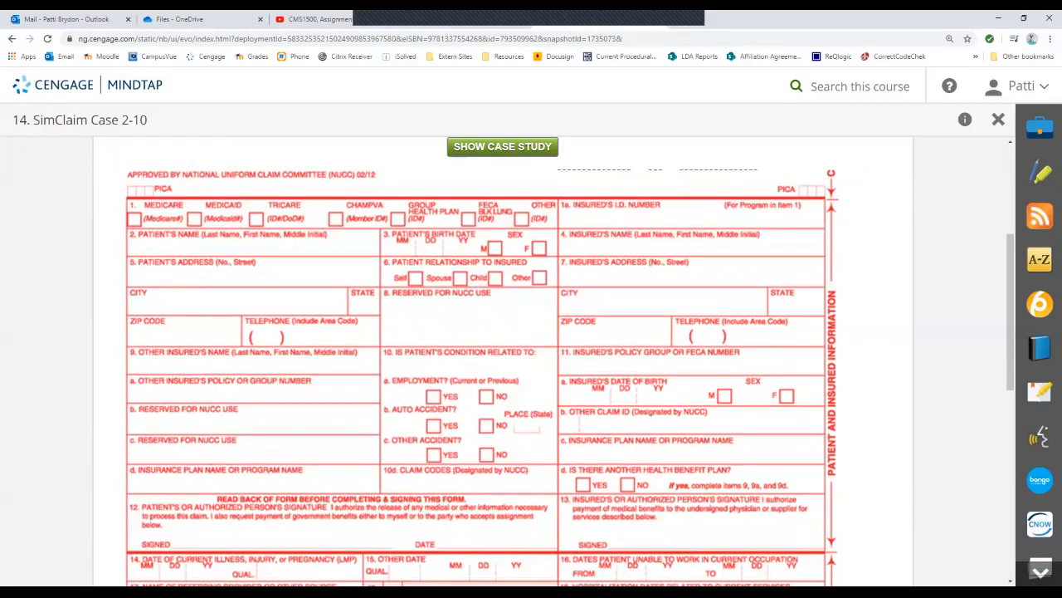
{"action": "scroll", "coordinate": [482, 378], "scroll_direction": "down", "scroll_amount": 4}
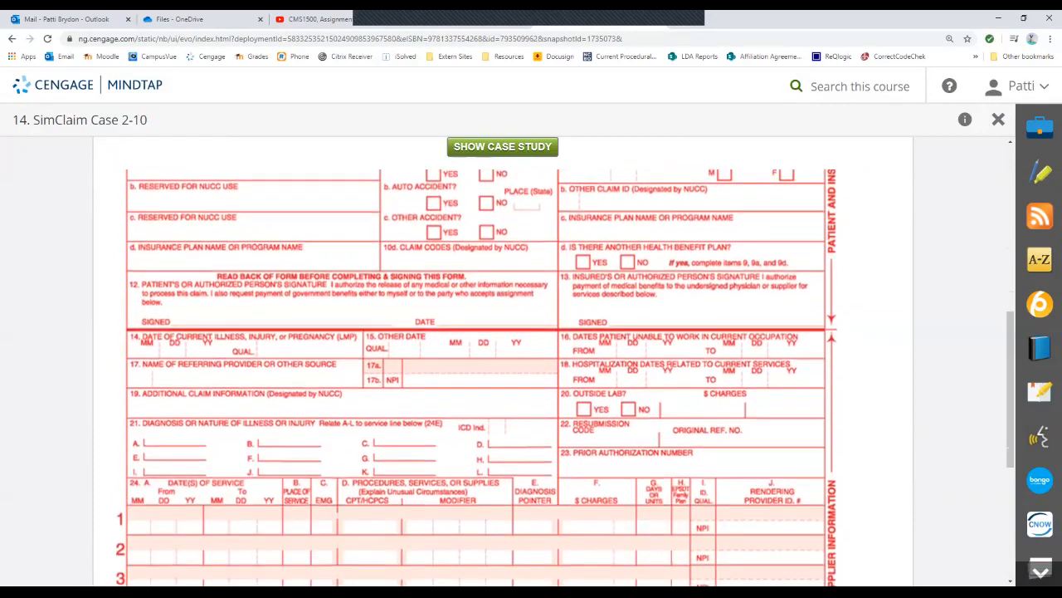
{"action": "scroll", "coordinate": [482, 377], "scroll_direction": "down", "scroll_amount": 1}
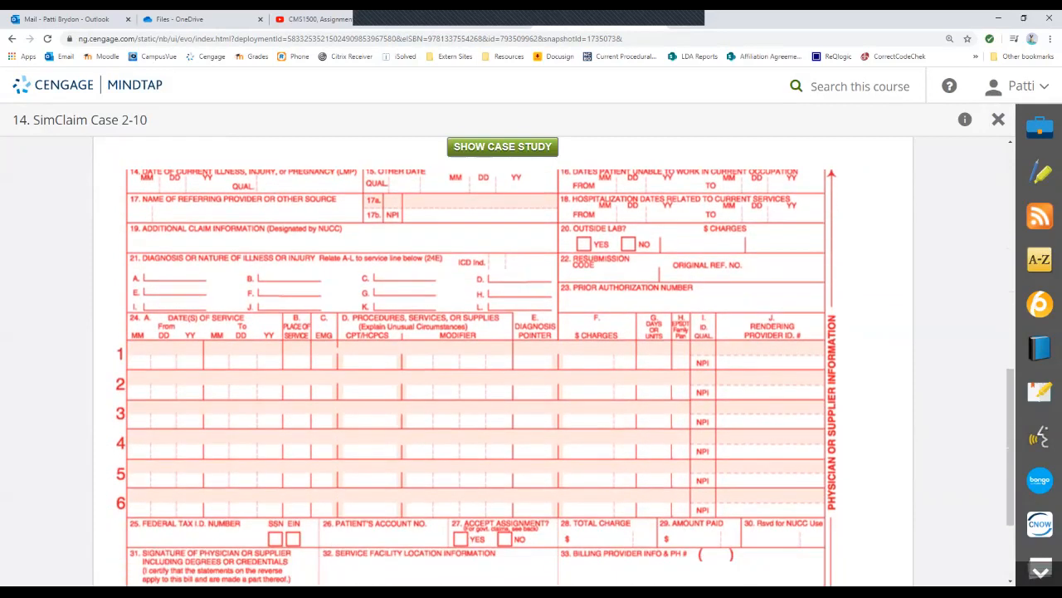
{"action": "scroll", "coordinate": [481, 378], "scroll_direction": "up", "scroll_amount": 1}
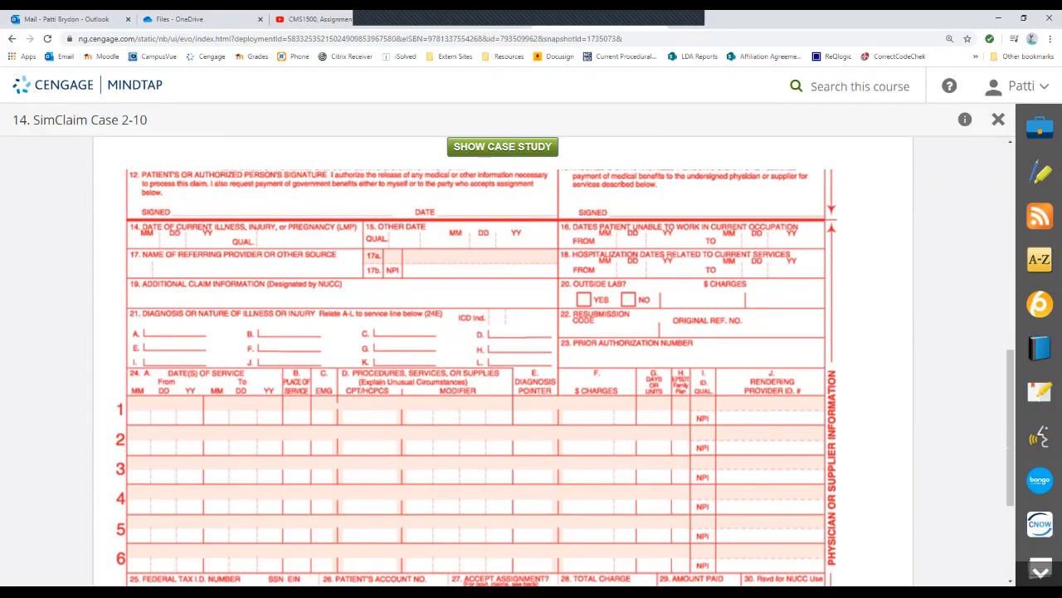
{"action": "scroll", "coordinate": [481, 378], "scroll_direction": "up", "scroll_amount": 10}
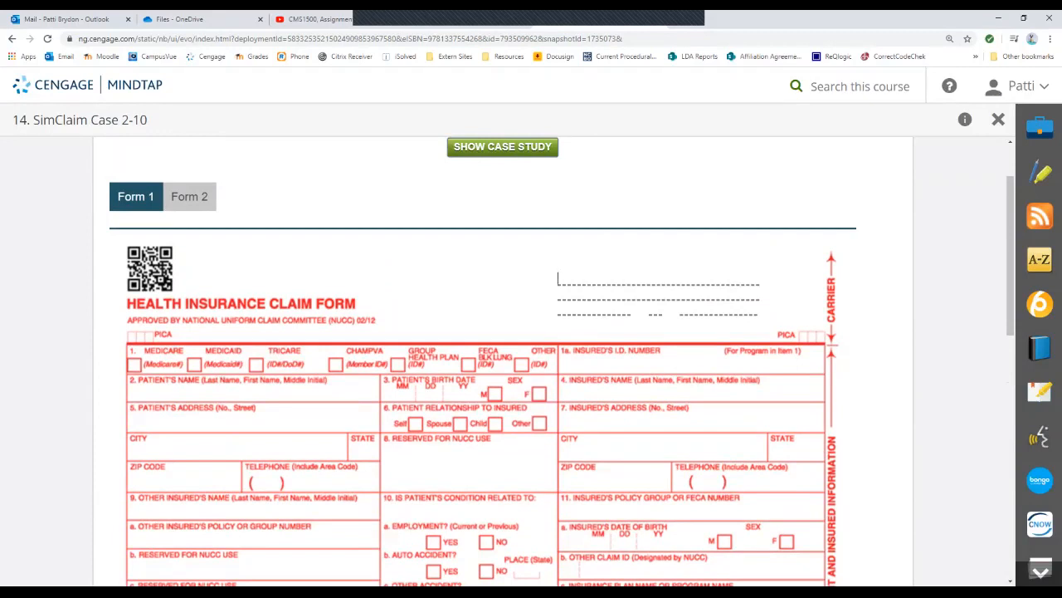
Show the case study and review its patient, insurance, diagnosis and procedure information and special notes
{"action": "left_click", "coordinate": [503, 147]}
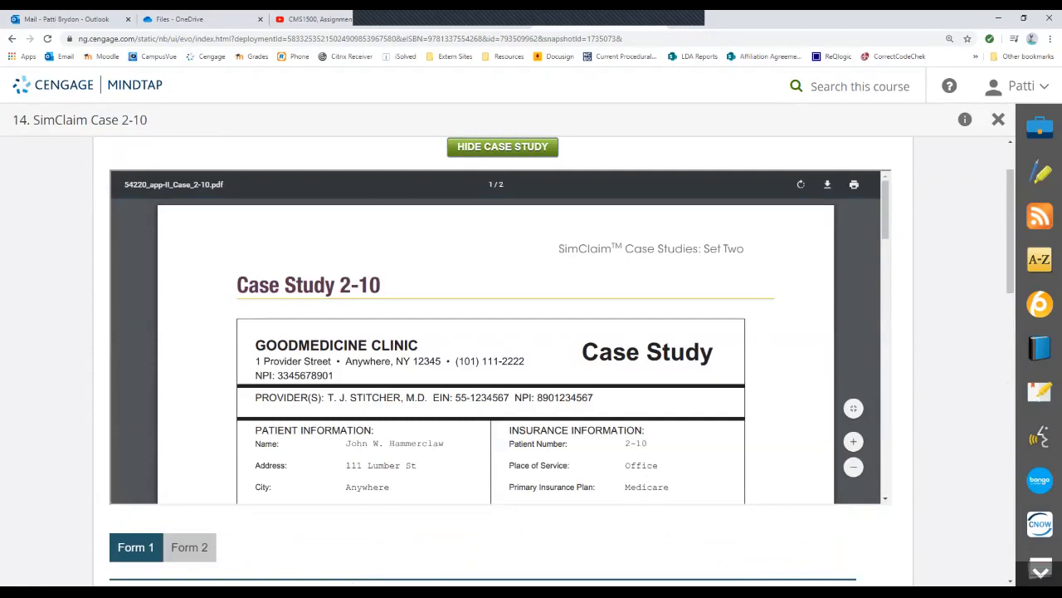
{"action": "scroll", "coordinate": [495, 353], "scroll_direction": "down", "scroll_amount": 1}
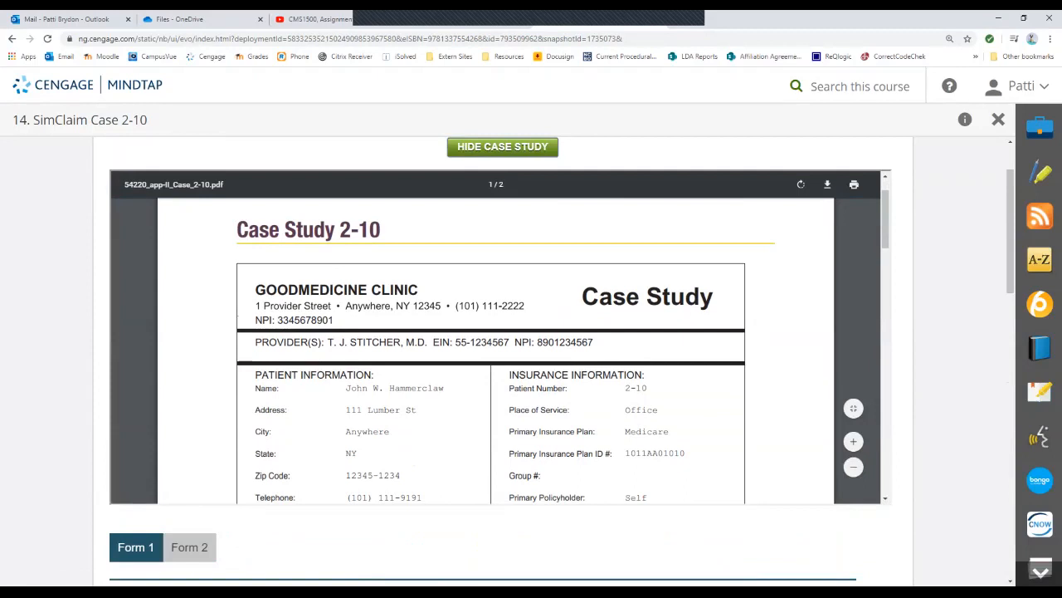
{"action": "scroll", "coordinate": [495, 353], "scroll_direction": "down", "scroll_amount": 2}
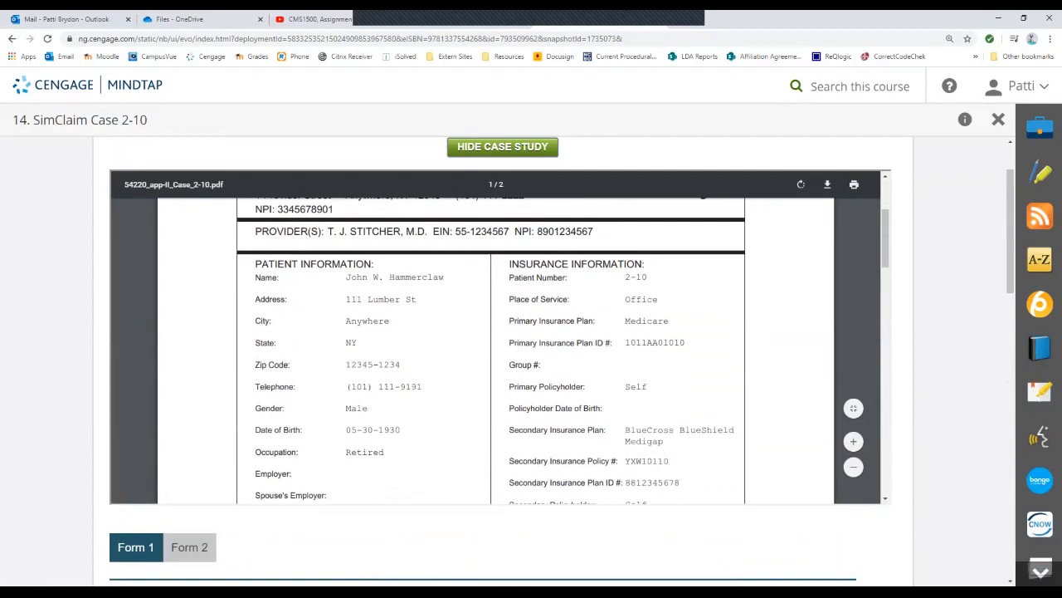
{"action": "double_click", "coordinate": [647, 321]}
{"action": "scroll", "coordinate": [496, 348], "scroll_direction": "down", "scroll_amount": 3}
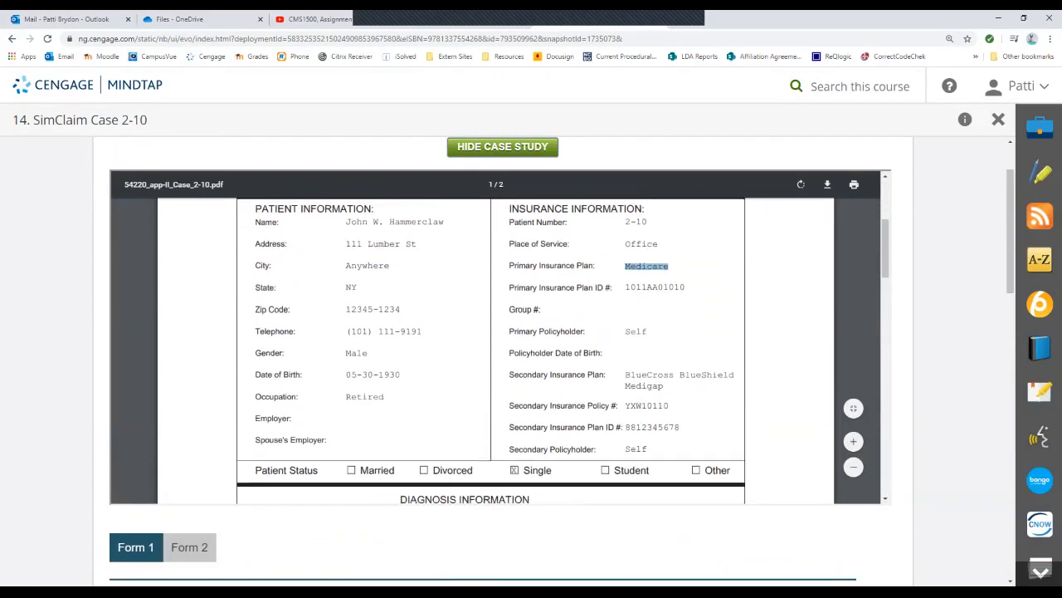
{"action": "scroll", "coordinate": [495, 349], "scroll_direction": "down", "scroll_amount": 2}
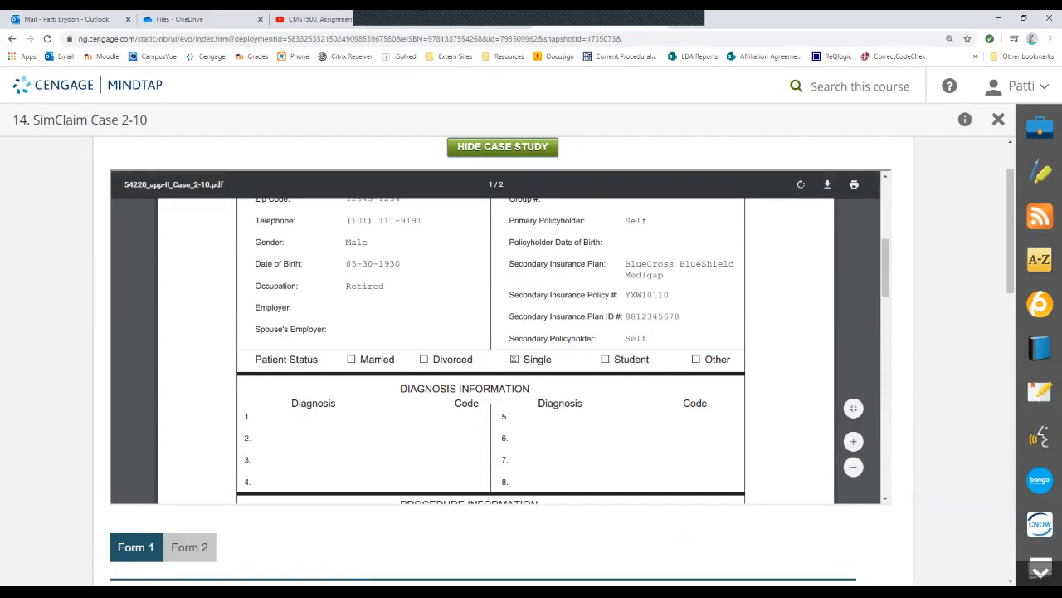
{"action": "scroll", "coordinate": [495, 349], "scroll_direction": "down", "scroll_amount": 3}
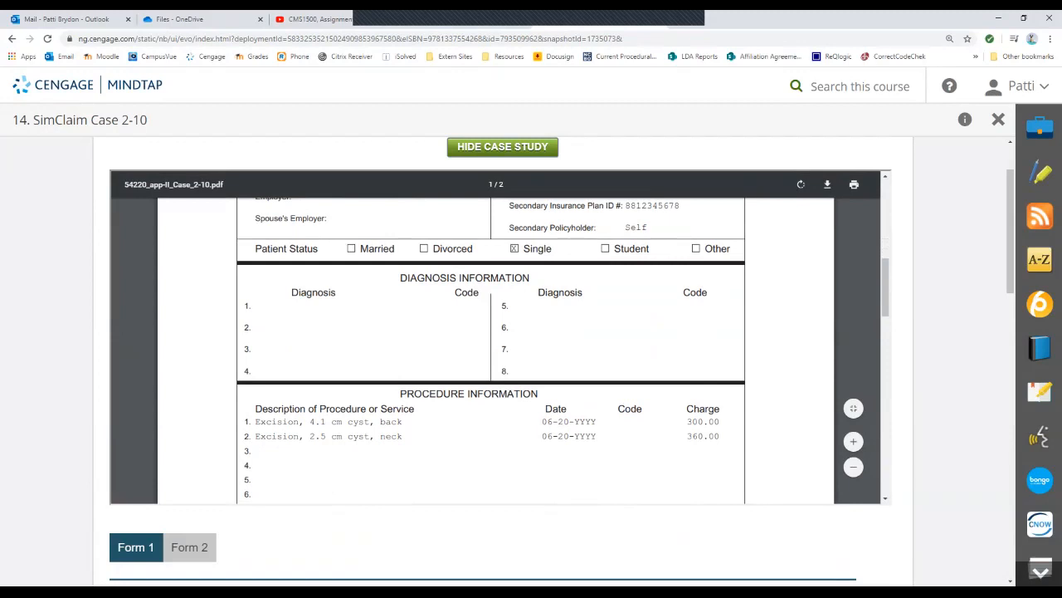
{"action": "scroll", "coordinate": [495, 349], "scroll_direction": "down", "scroll_amount": 3}
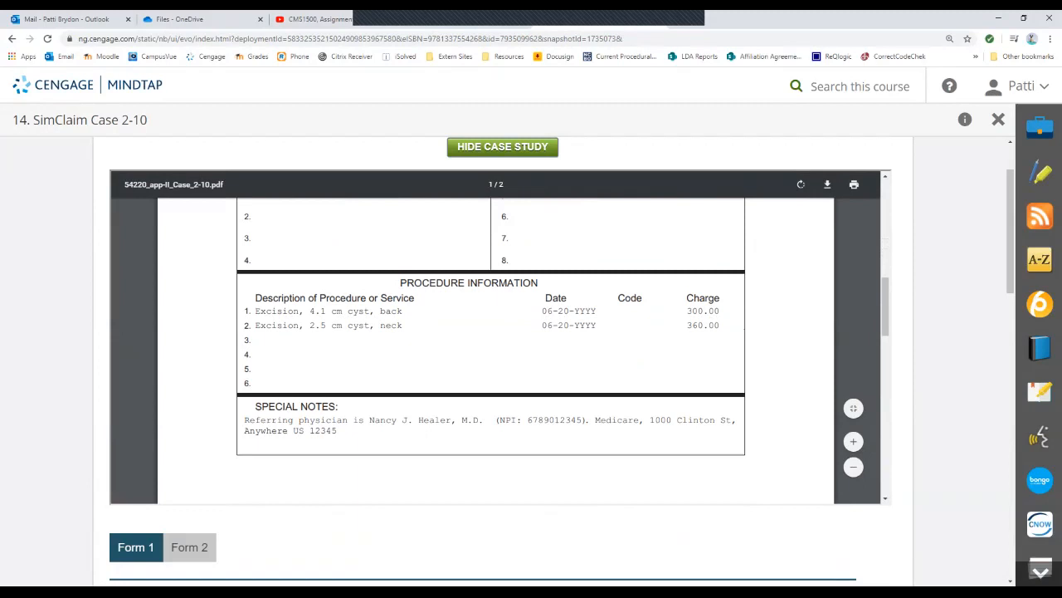
{"action": "scroll", "coordinate": [495, 349], "scroll_direction": "down", "scroll_amount": 1}
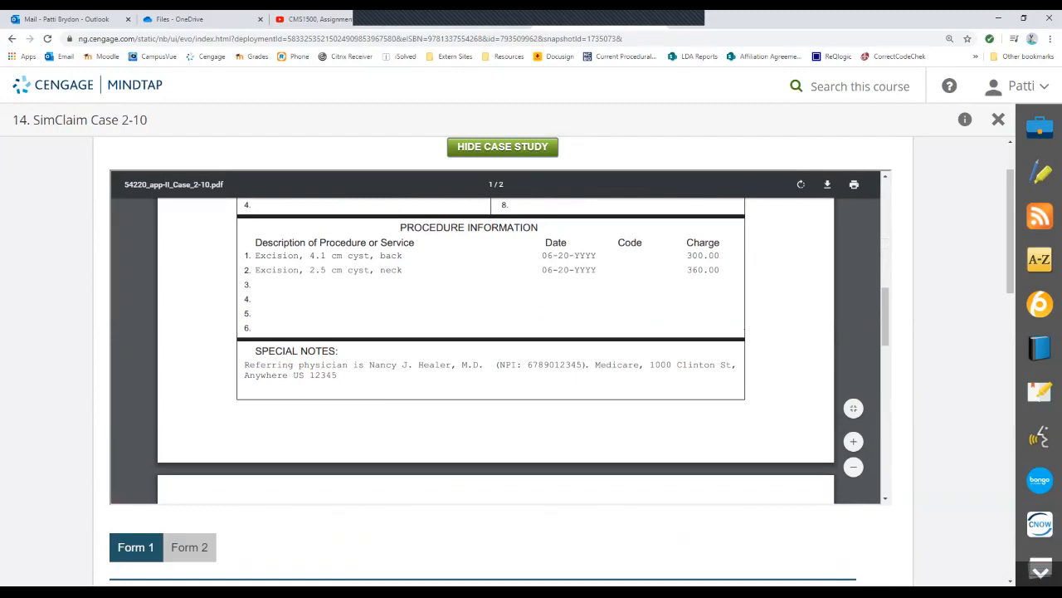
Copy the Medicare street address from the case study's special notes and return to the claim form
{"action": "left_click_drag", "start_coordinate": [651, 364], "coordinate": [732, 364]}
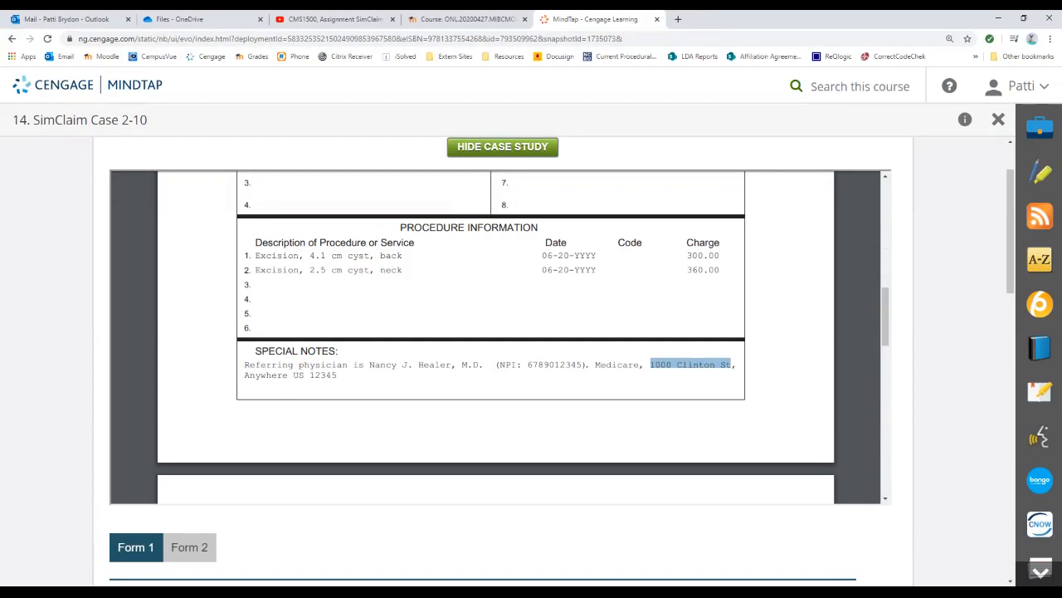
{"action": "right_click", "coordinate": [694, 365]}
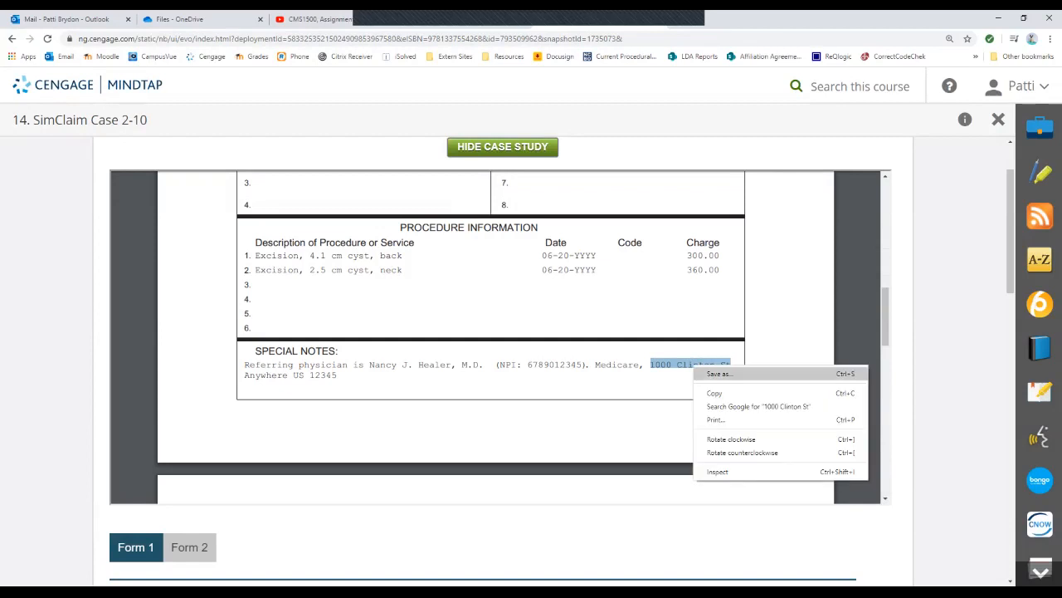
{"action": "left_click", "coordinate": [716, 393]}
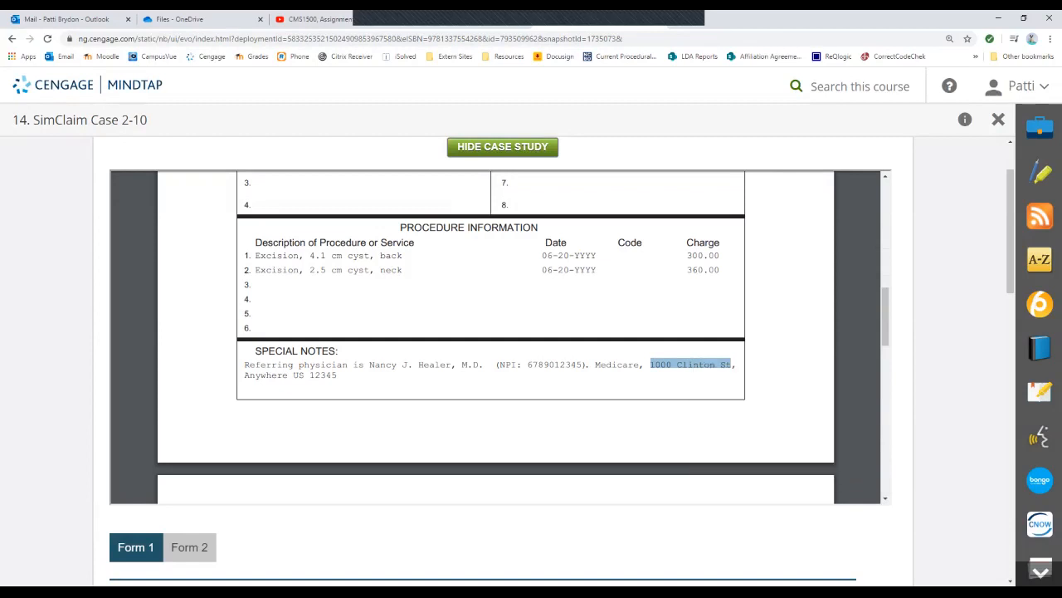
{"action": "left_click", "coordinate": [503, 146]}
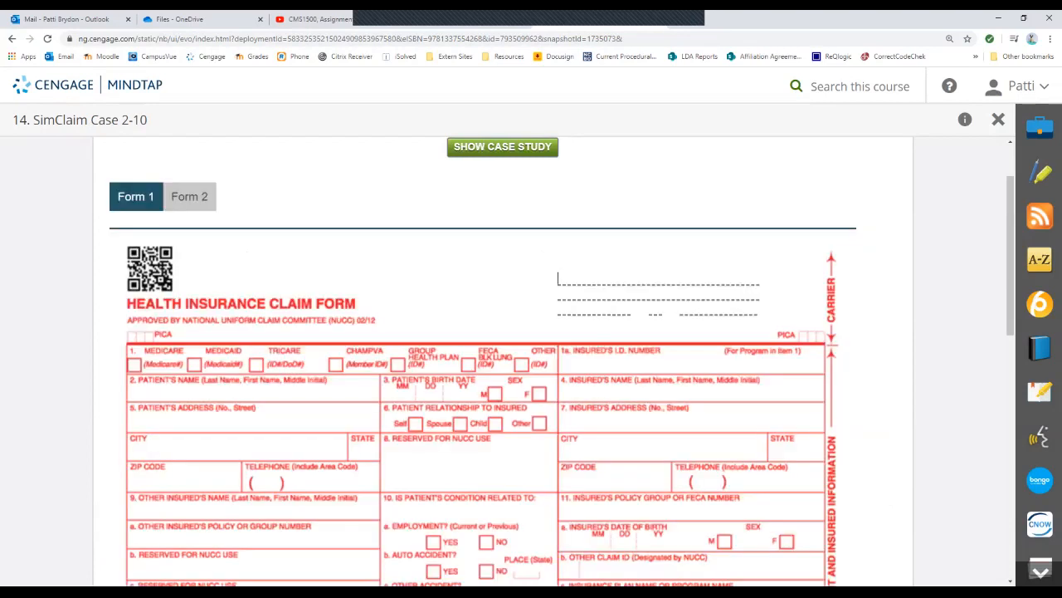
Fill in the carrier block with MEDICARE and the carrier's street address, city, state and ZIP code
{"action": "left_click", "coordinate": [561, 278]}
{"action": "type", "text": "ME"}
{"action": "type", "text": "DICARE"}
{"action": "type", "text": "1000 CLINTON ST"}
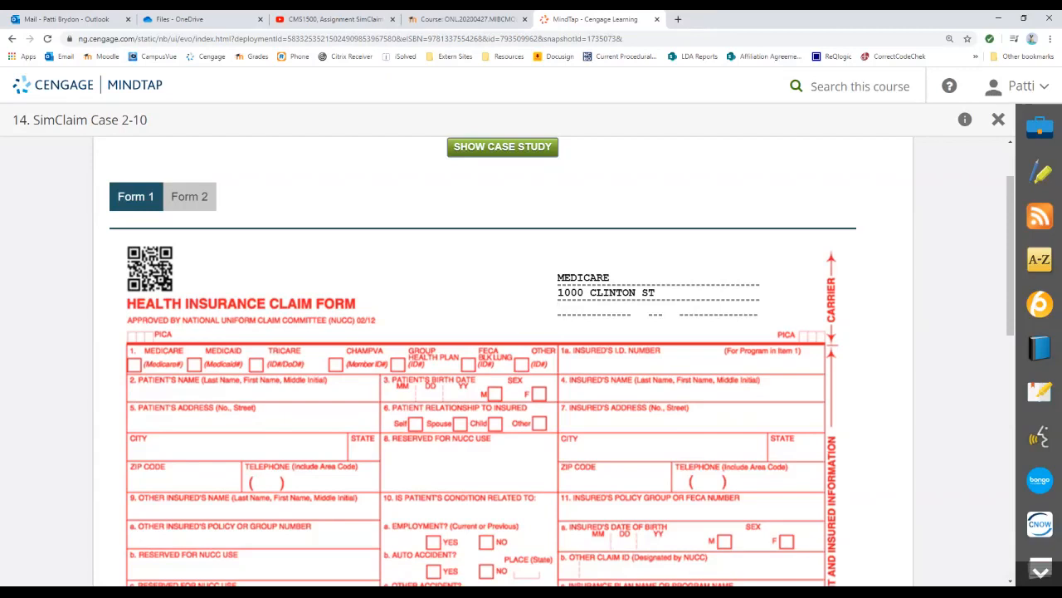
{"action": "type", "text": "ANYWHERE "}
{"action": "type", "text": "NY "}
{"action": "type", "text": "12345"}
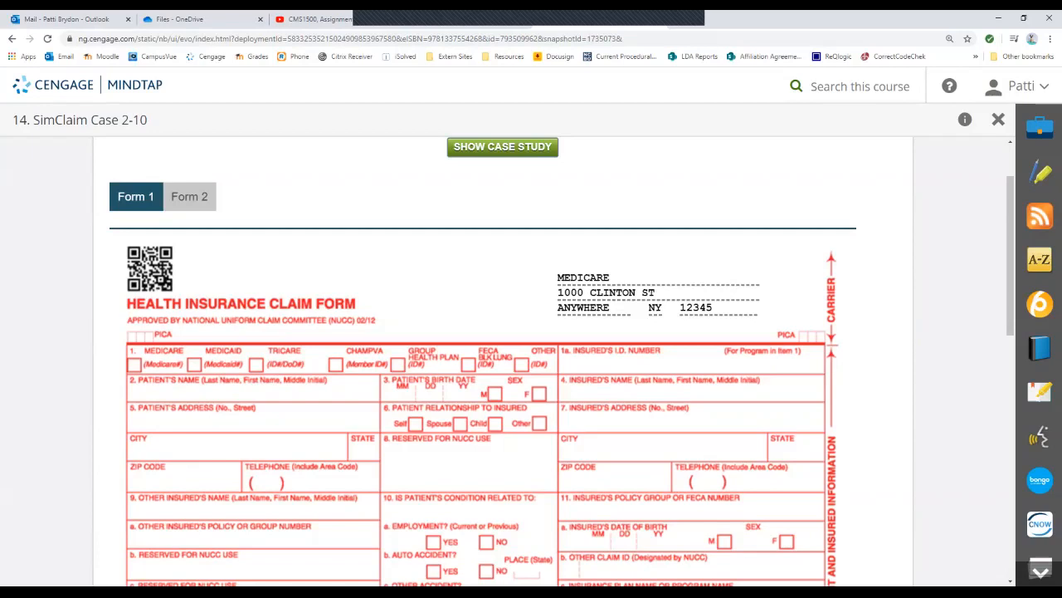
Mark Medicare in item 1 and copy the primary insurance plan ID from the case study into item 1a
{"action": "left_click", "coordinate": [134, 365]}
{"action": "left_click", "coordinate": [503, 147]}
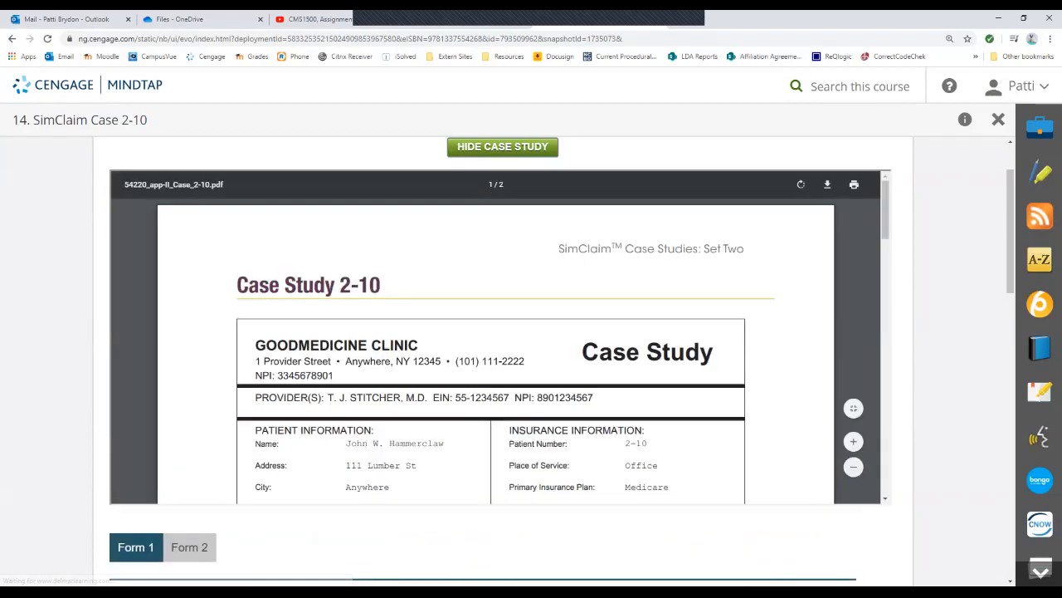
{"action": "scroll", "coordinate": [497, 349], "scroll_direction": "down", "scroll_amount": 1}
{"action": "scroll", "coordinate": [496, 348], "scroll_direction": "down", "scroll_amount": 1}
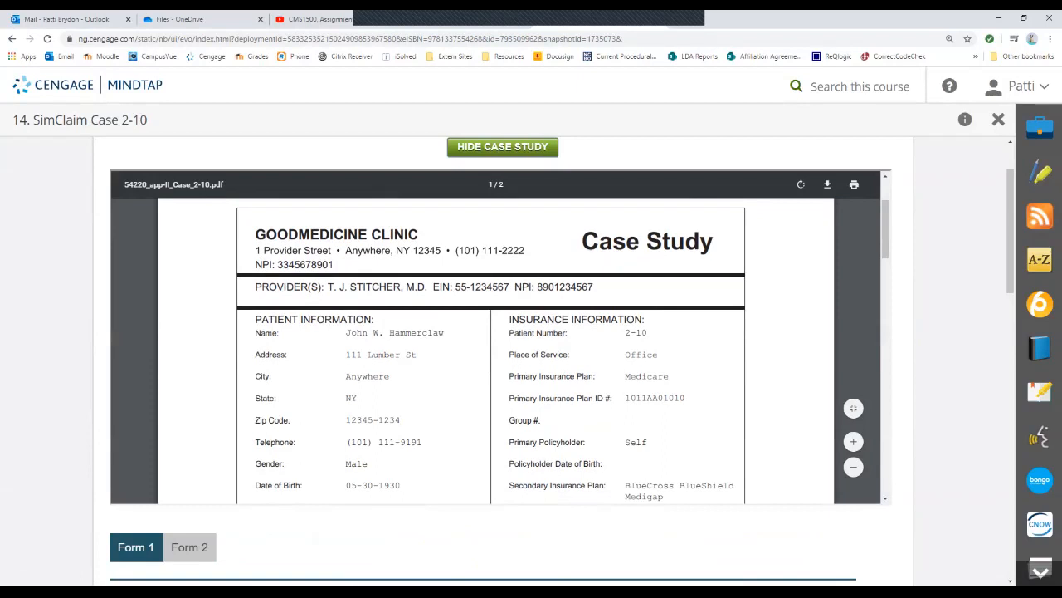
{"action": "left_click_drag", "start_coordinate": [625, 399], "coordinate": [685, 399]}
{"action": "right_click", "coordinate": [669, 399]}
{"action": "left_click", "coordinate": [697, 427]}
{"action": "left_click", "coordinate": [503, 147]}
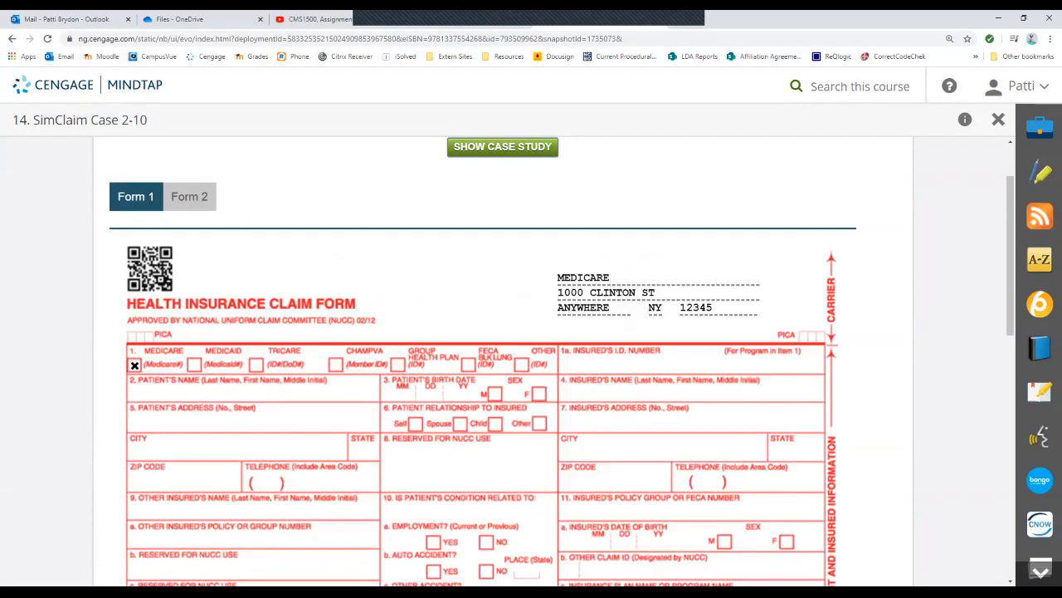
{"action": "key", "text": "ctrl+v"}
Enter the patient's last name, first name and middle initial in item 2, separated by commas, copying the last name from the case study
{"action": "left_click", "coordinate": [502, 147]}
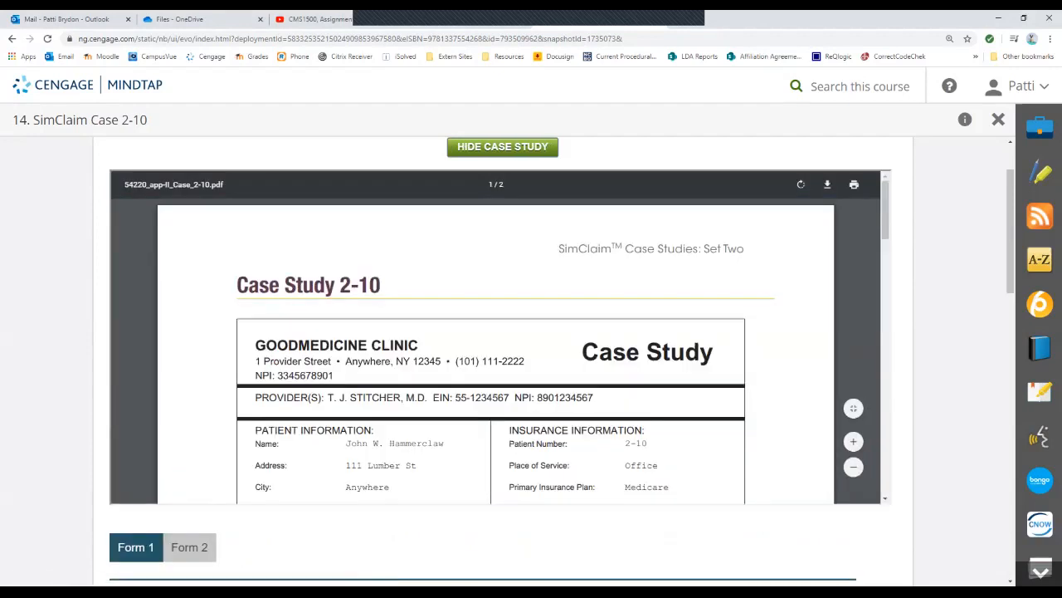
{"action": "scroll", "coordinate": [498, 340], "scroll_direction": "down", "scroll_amount": 3}
{"action": "double_click", "coordinate": [416, 332]}
{"action": "right_click", "coordinate": [406, 332]}
{"action": "left_click", "coordinate": [428, 359]}
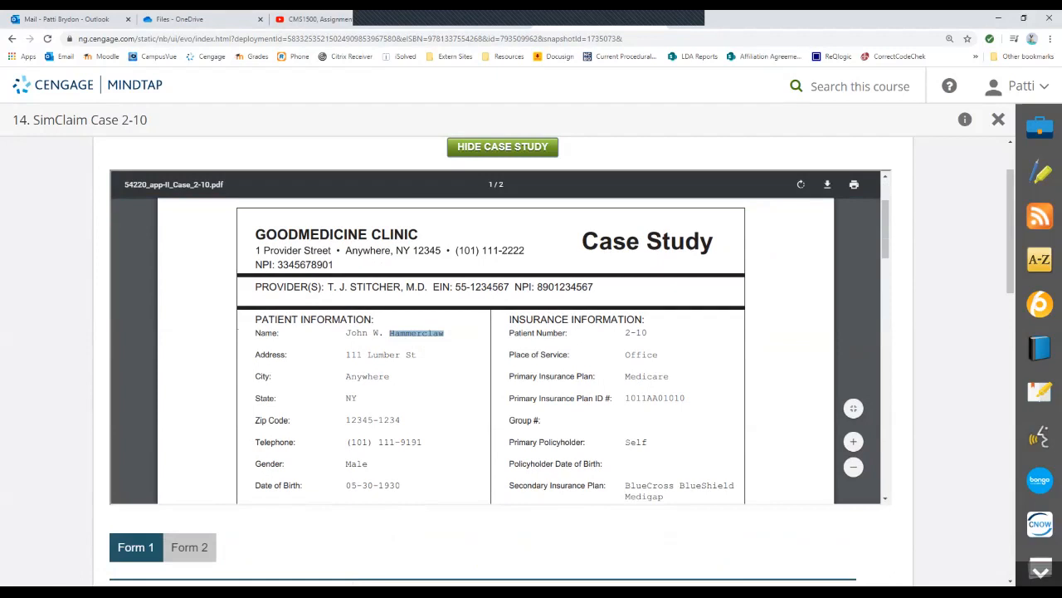
{"action": "left_click", "coordinate": [502, 147]}
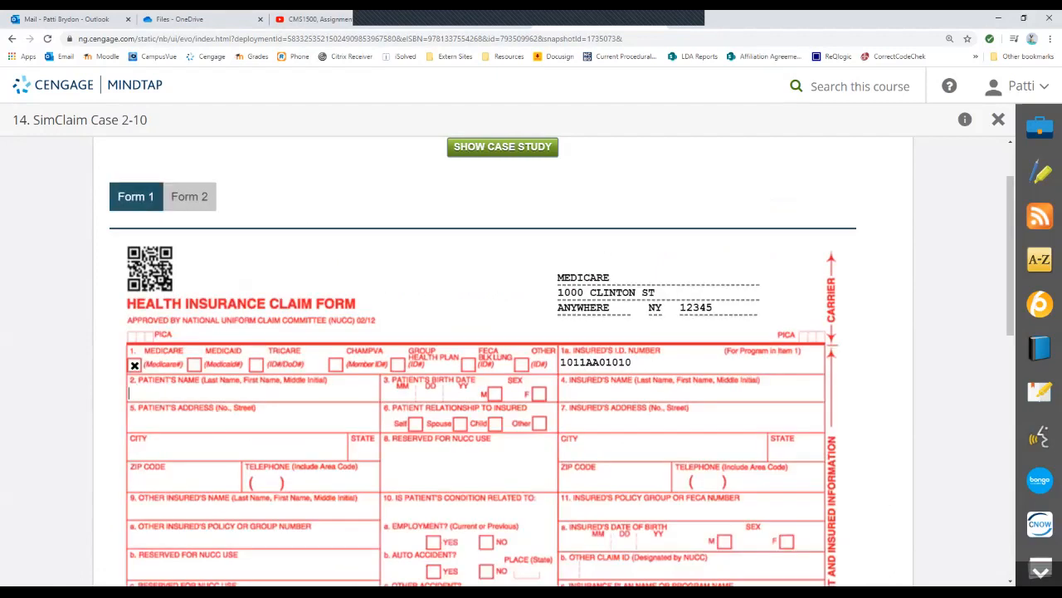
{"action": "key", "text": "ctrl+v"}
{"action": "type", "text": ", JOHN, W"}
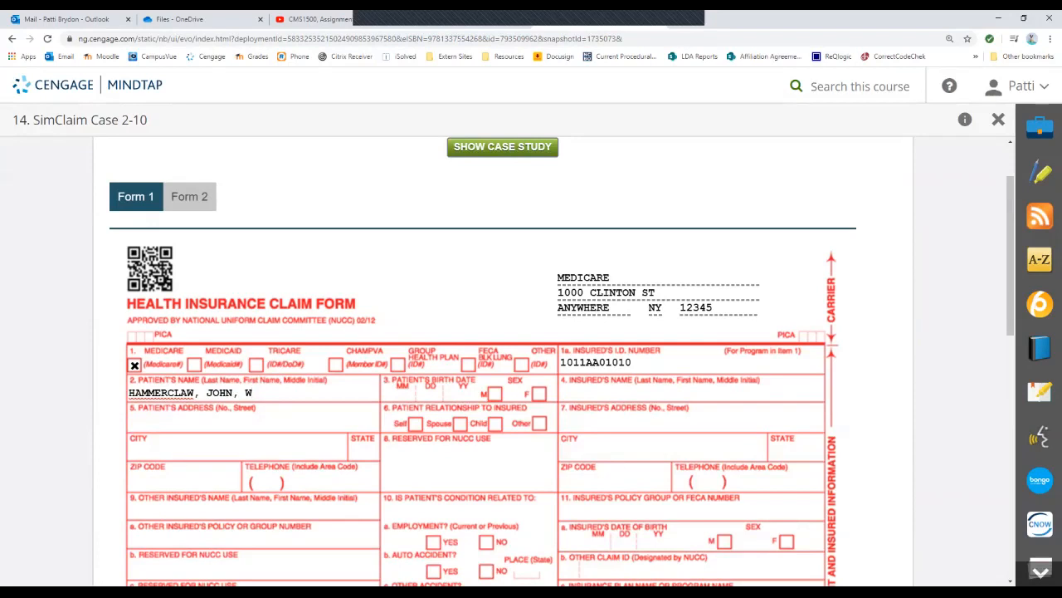
Enter the patient's date of birth from the case study in item 3 and mark the sex as male
{"action": "left_click", "coordinate": [395, 394]}
{"action": "left_click", "coordinate": [503, 147]}
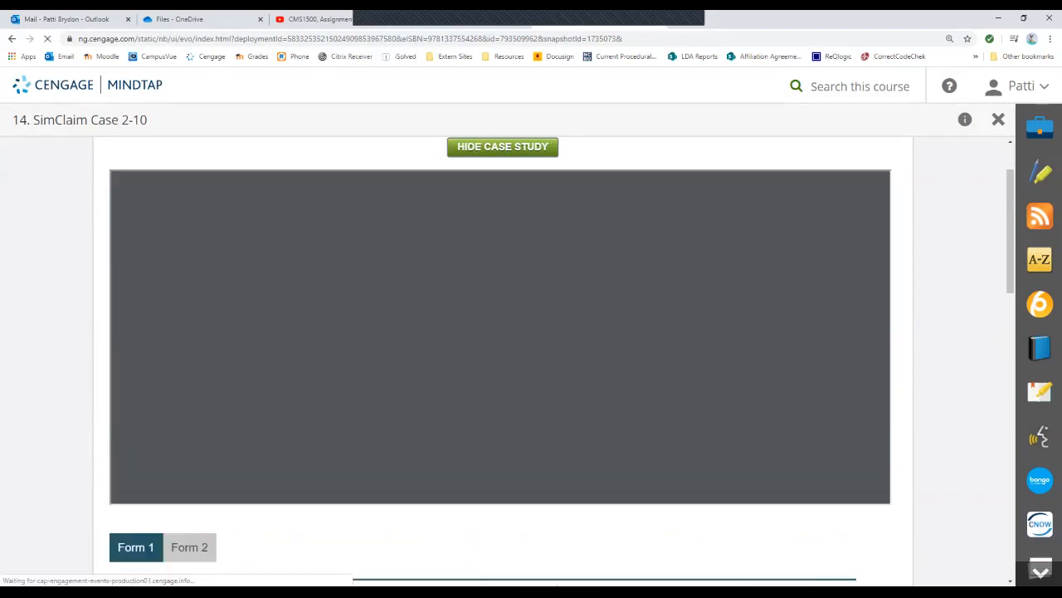
{"action": "scroll", "coordinate": [498, 336], "scroll_direction": "down", "scroll_amount": 2}
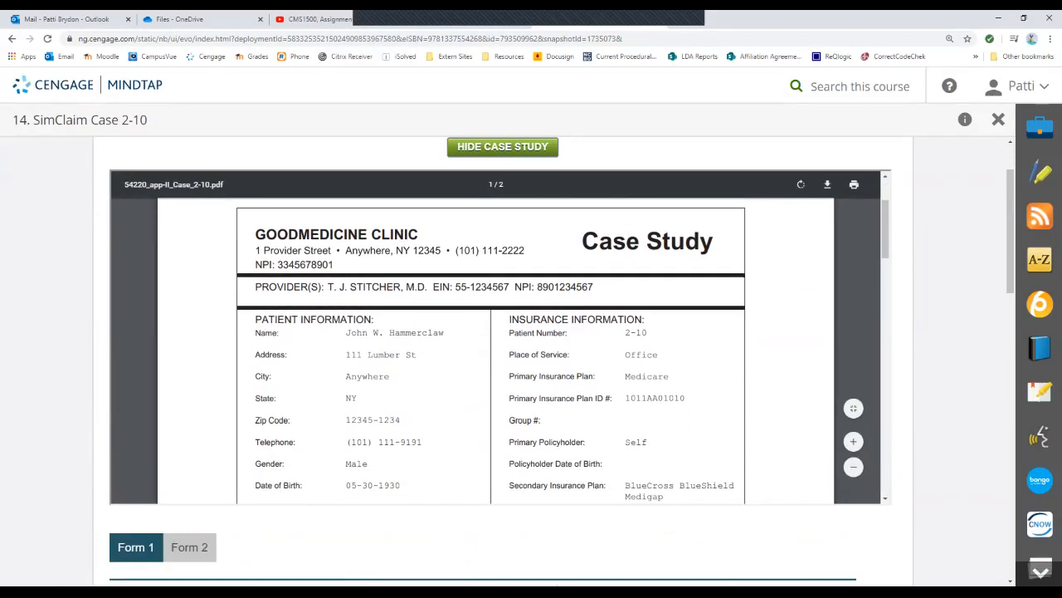
{"action": "scroll", "coordinate": [498, 348], "scroll_direction": "down", "scroll_amount": 1}
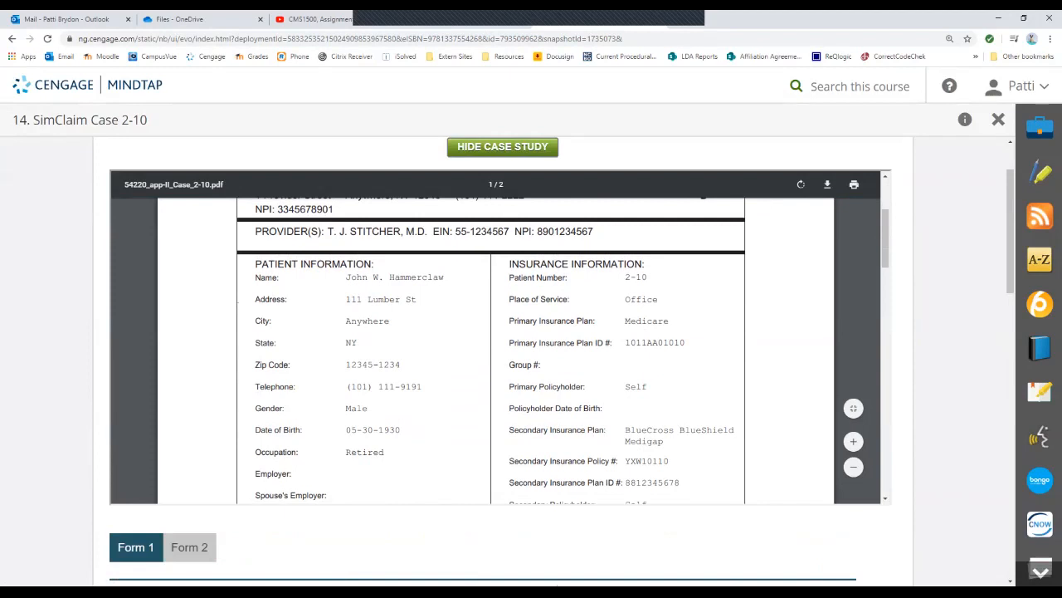
{"action": "left_click", "coordinate": [503, 147]}
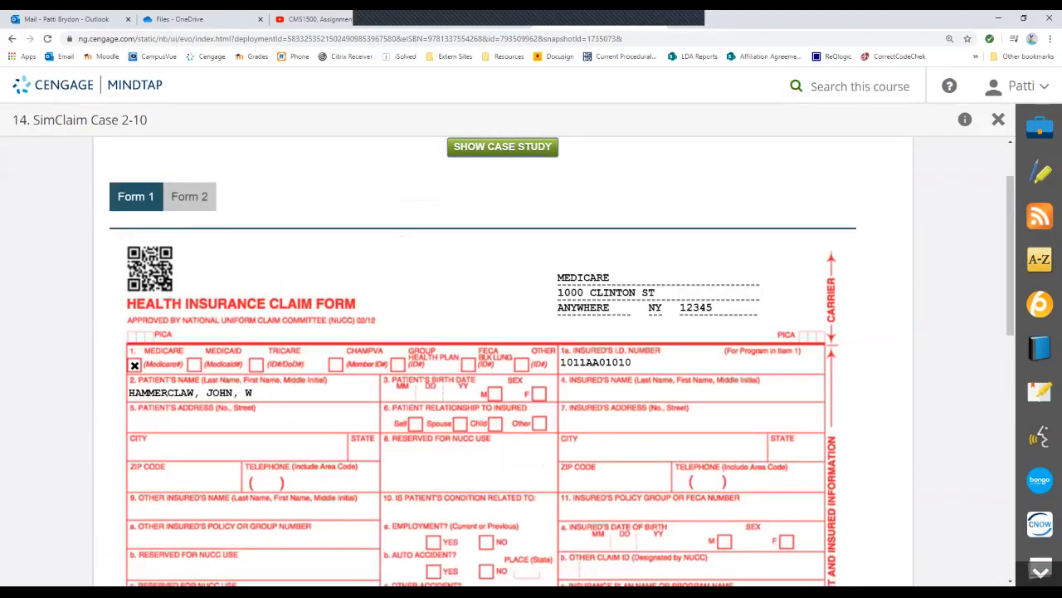
{"action": "type", "text": "05 30 1930"}
{"action": "key", "text": "space"}
Look up the patient's address in the case study and enter the street address and city in item 5
{"action": "left_click", "coordinate": [502, 147]}
{"action": "scroll", "coordinate": [498, 349], "scroll_direction": "down", "scroll_amount": 2}
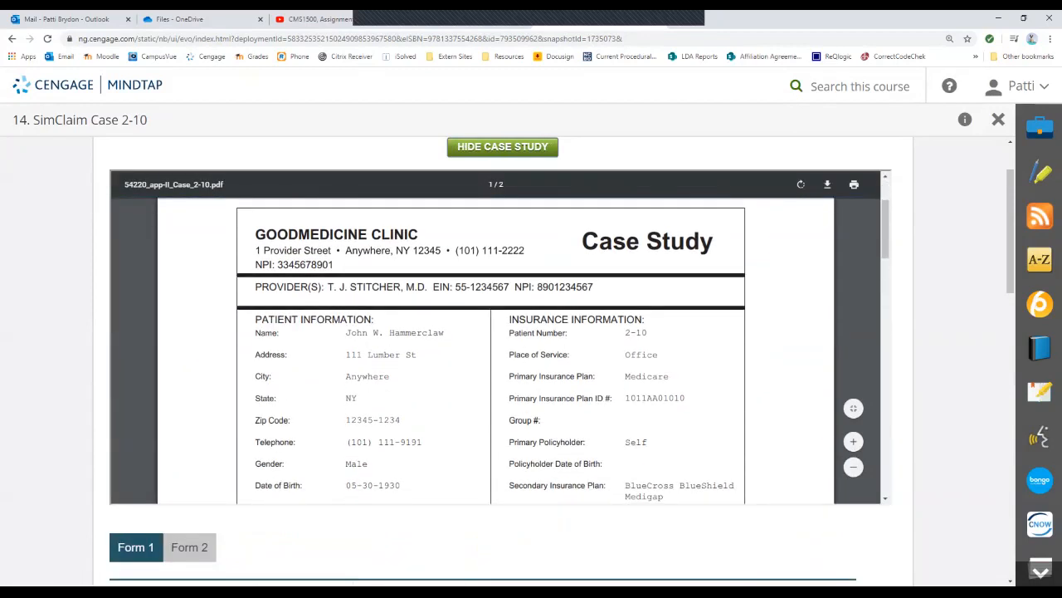
{"action": "scroll", "coordinate": [498, 349], "scroll_direction": "down", "scroll_amount": 1}
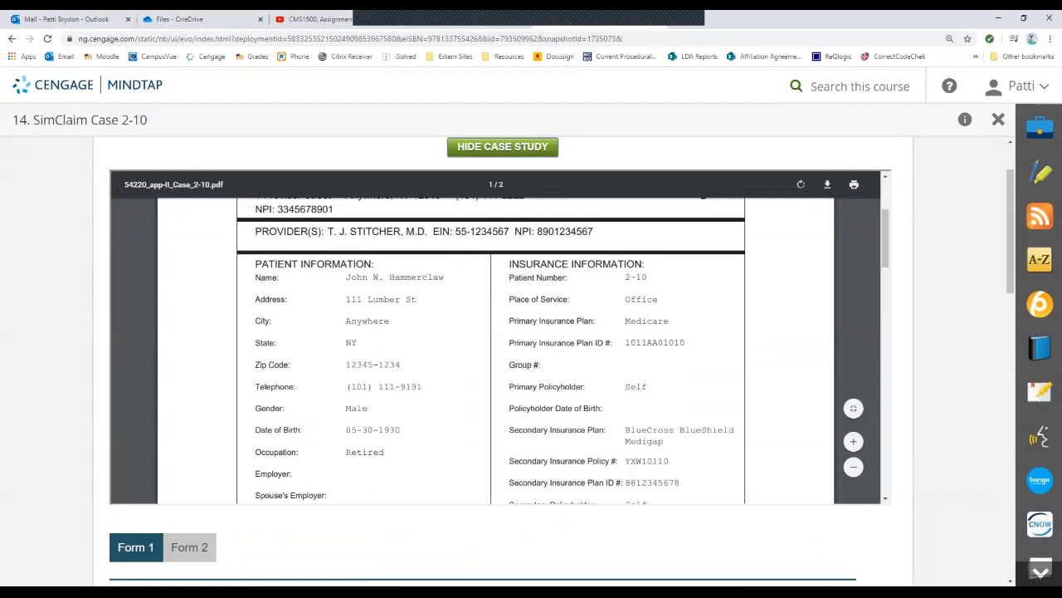
{"action": "left_click", "coordinate": [502, 147]}
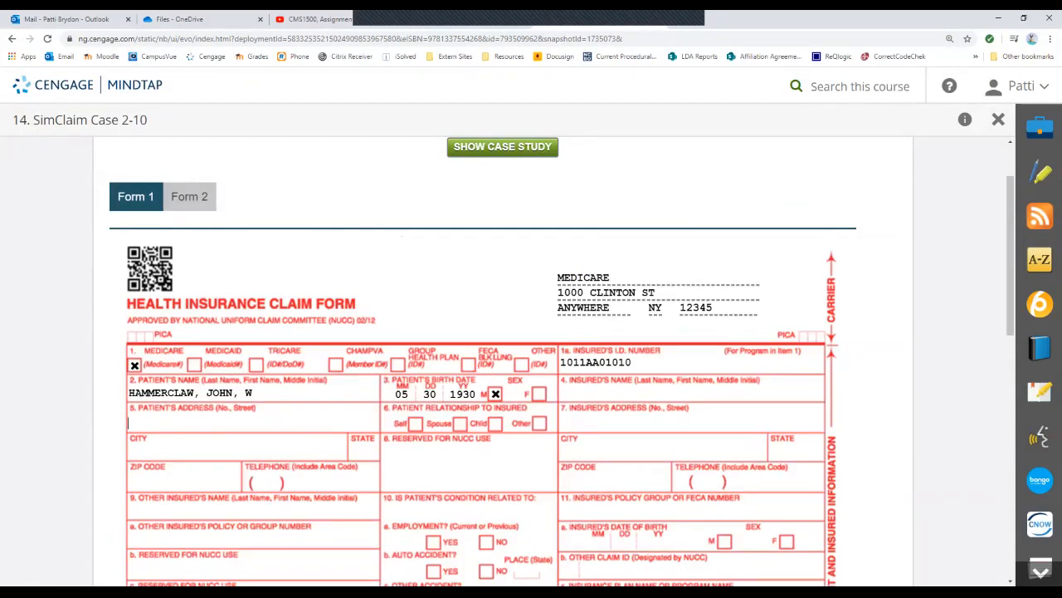
{"action": "left_click", "coordinate": [503, 147]}
{"action": "scroll", "coordinate": [495, 349], "scroll_direction": "down", "scroll_amount": 2}
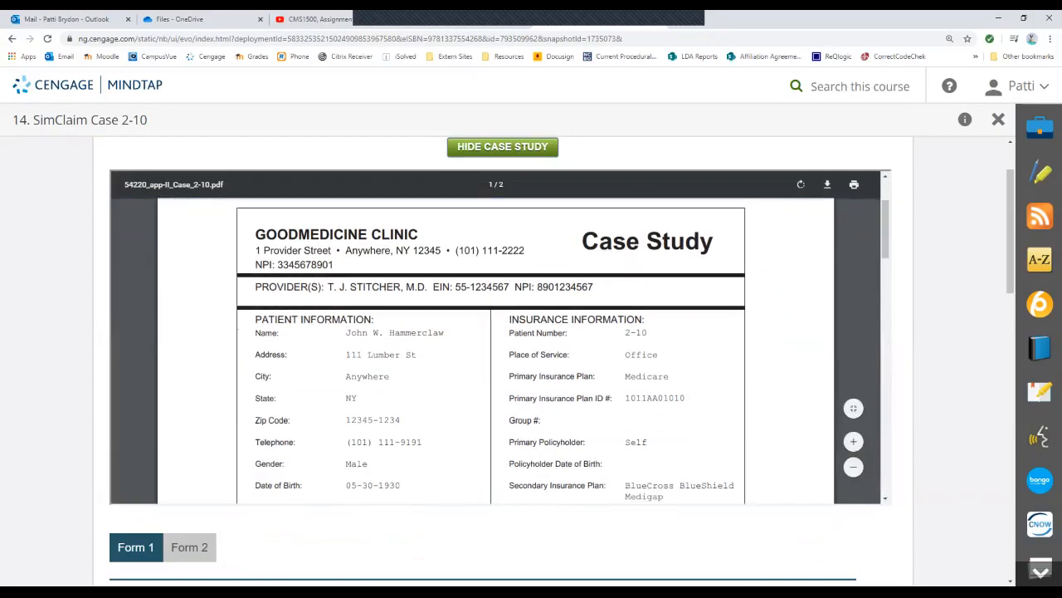
{"action": "left_click_drag", "start_coordinate": [346, 355], "coordinate": [417, 355]}
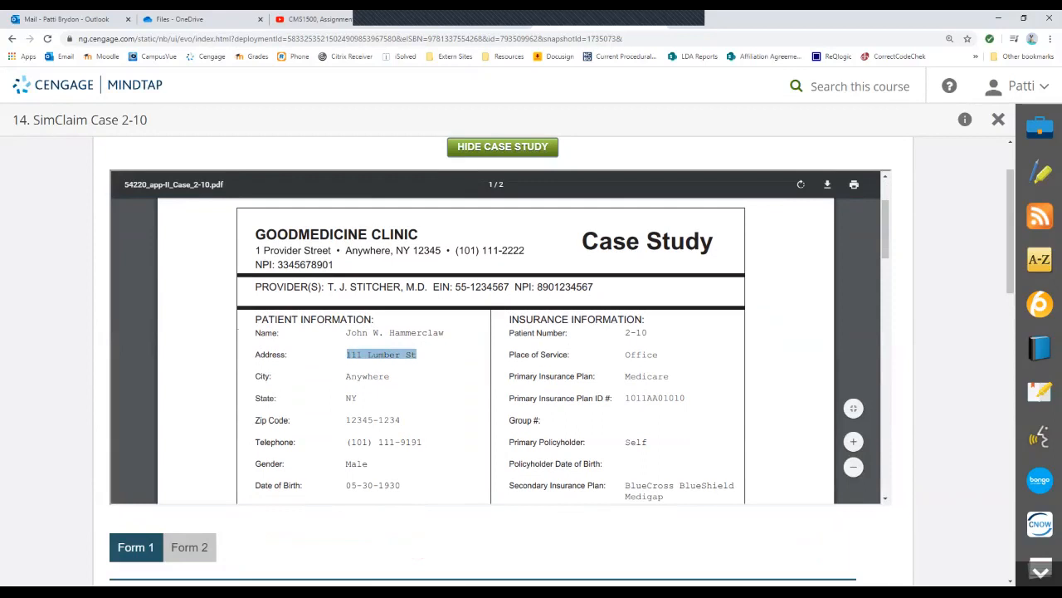
{"action": "scroll", "coordinate": [496, 348], "scroll_direction": "down", "scroll_amount": 2}
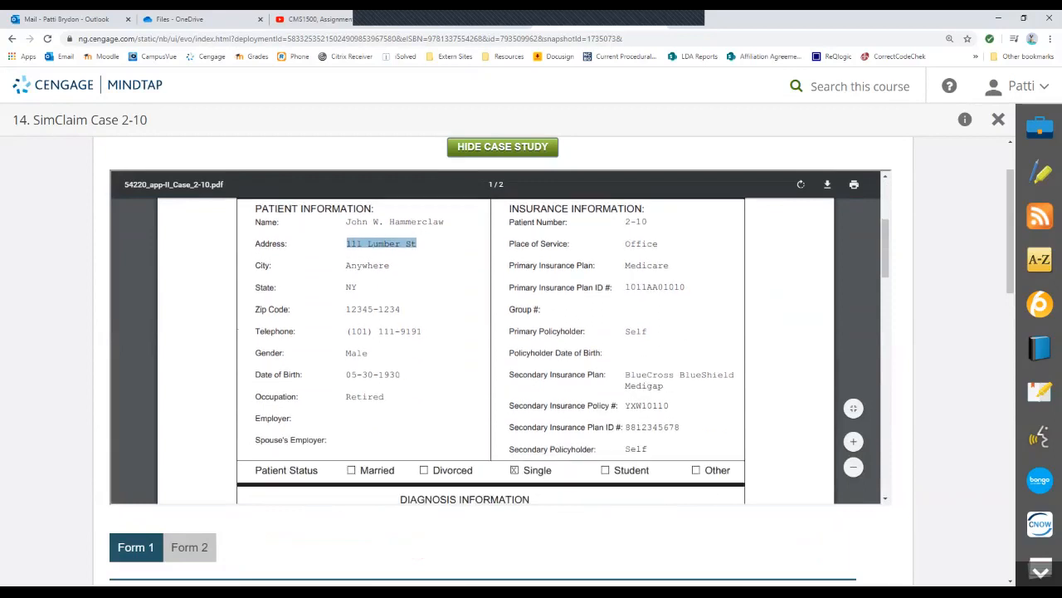
{"action": "scroll", "coordinate": [481, 539], "scroll_direction": "down", "scroll_amount": 3}
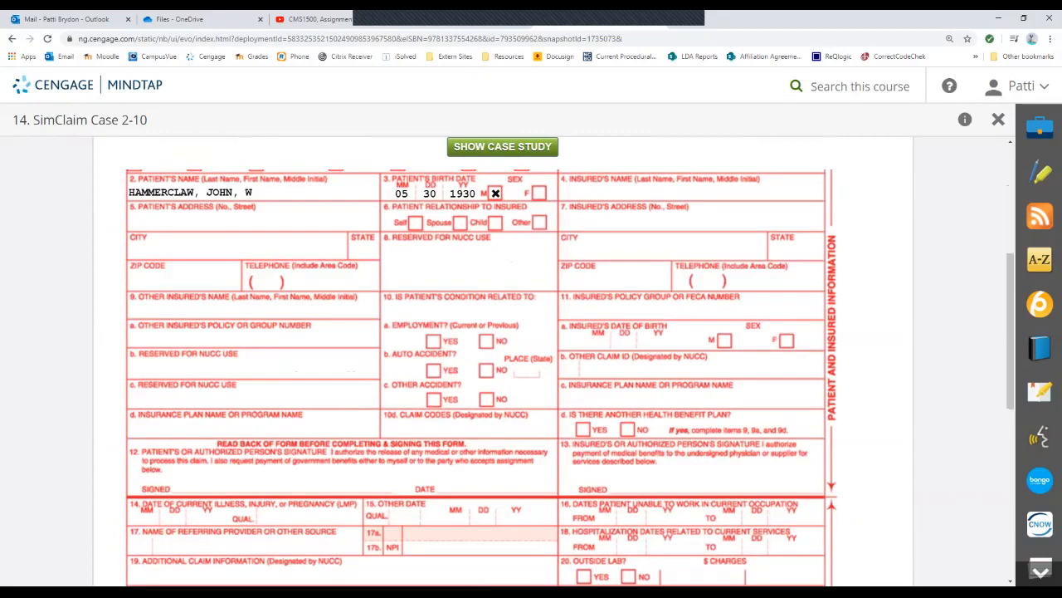
{"action": "type", "text": "111 LUMBER STANYWHERE"}
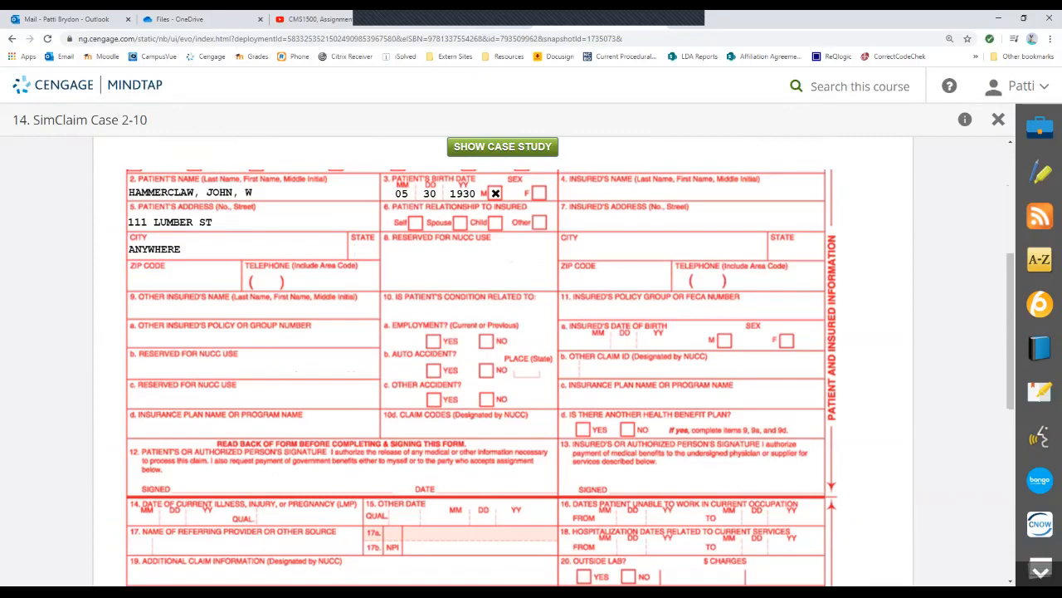
Complete item 5 with the patient's state, nine-digit ZIP code, and telephone number including area code
{"action": "key", "text": "Tab"}
{"action": "type", "text": "NY"}
{"action": "type", "text": "12345-"}
{"action": "type", "text": "123"}
{"action": "type", "text": "4"}
{"action": "type", "text": "101 ) 1119191"}
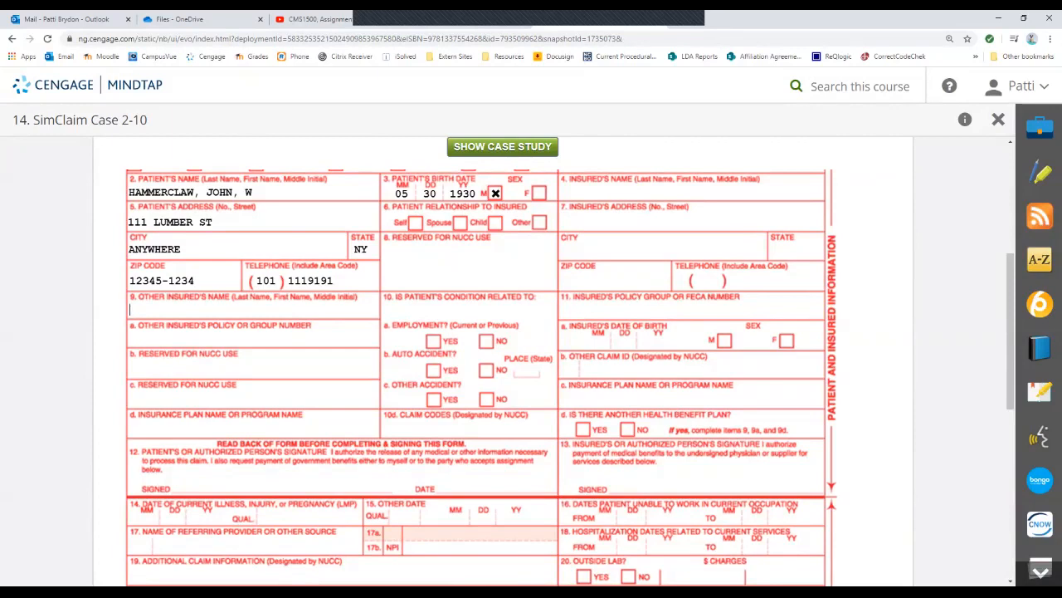
Check the policyholder information in the case study and enter SAME as the other insured's name in item 9
{"action": "left_click", "coordinate": [502, 147]}
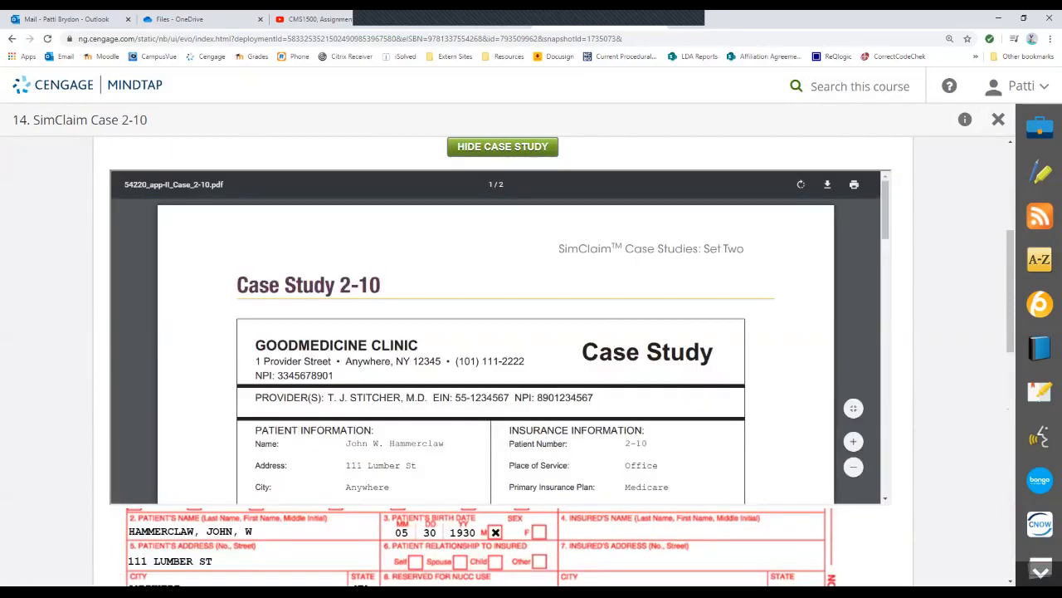
{"action": "scroll", "coordinate": [498, 336], "scroll_direction": "down", "scroll_amount": 3}
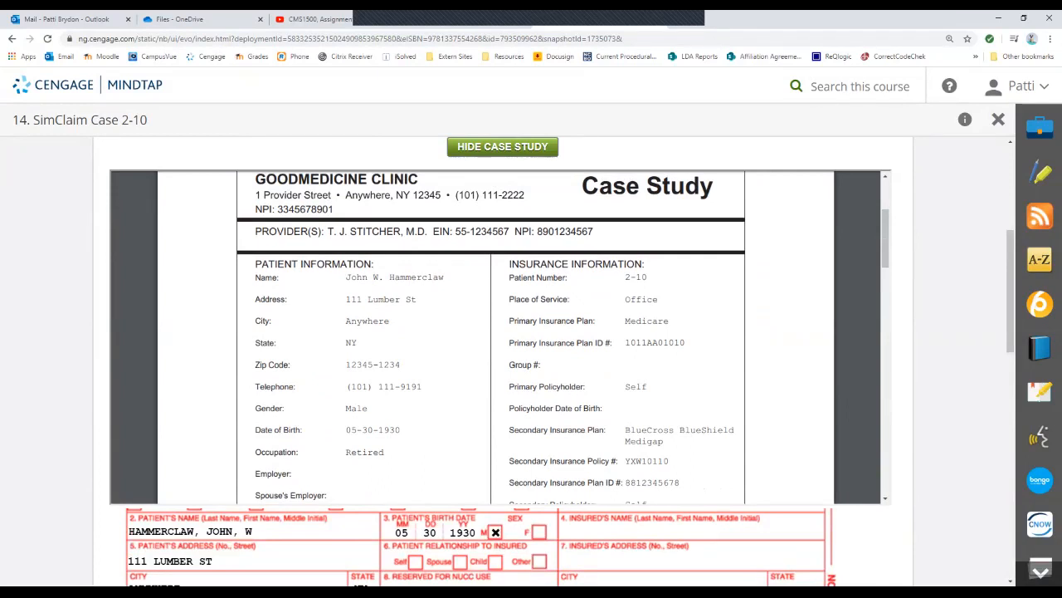
{"action": "left_click", "coordinate": [502, 146]}
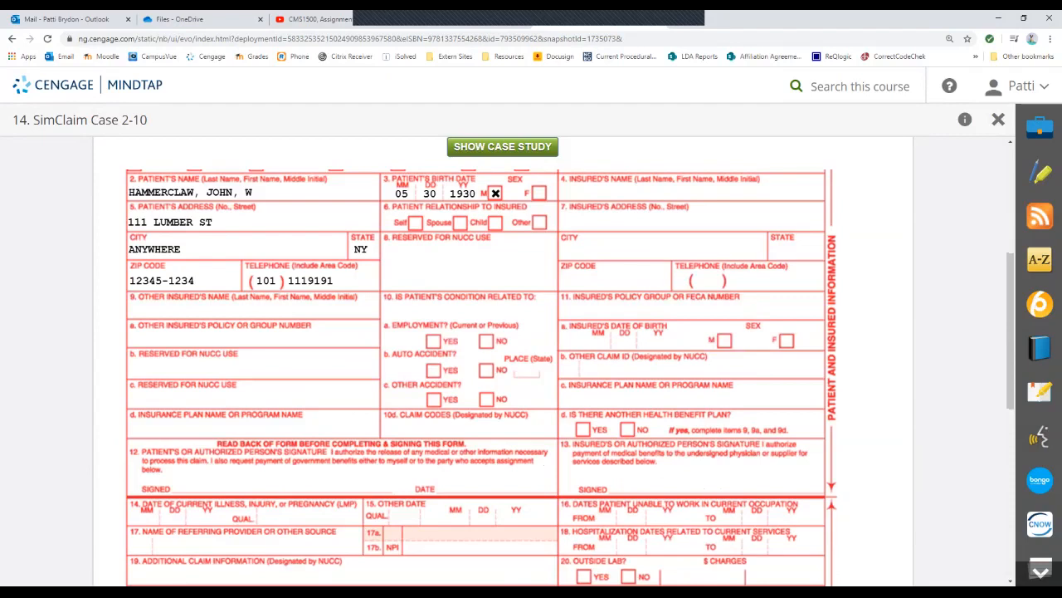
{"action": "type", "text": "SAME"}
Copy the word Medigap from the case study's secondary insurance plan and enter MEDIGAP in item 9a
{"action": "left_click", "coordinate": [502, 147]}
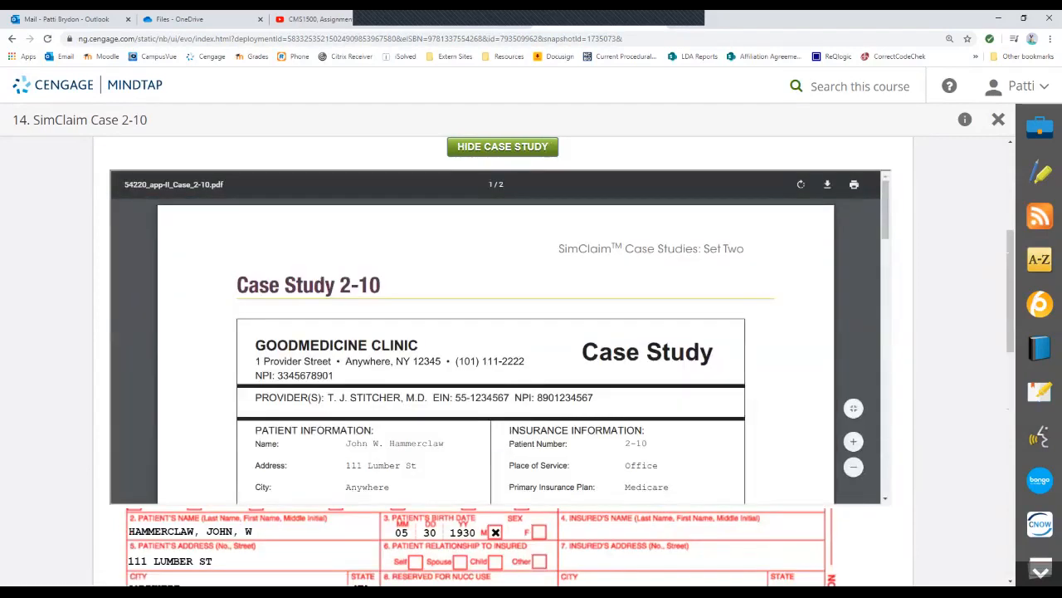
{"action": "scroll", "coordinate": [498, 348], "scroll_direction": "down", "scroll_amount": 3}
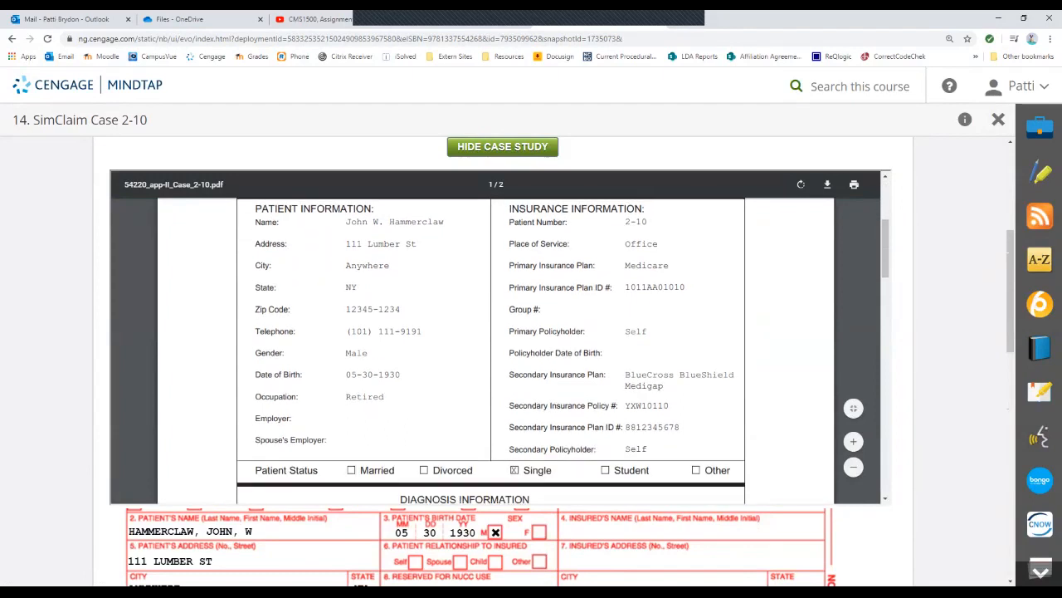
{"action": "double_click", "coordinate": [644, 385]}
{"action": "right_click", "coordinate": [642, 386]}
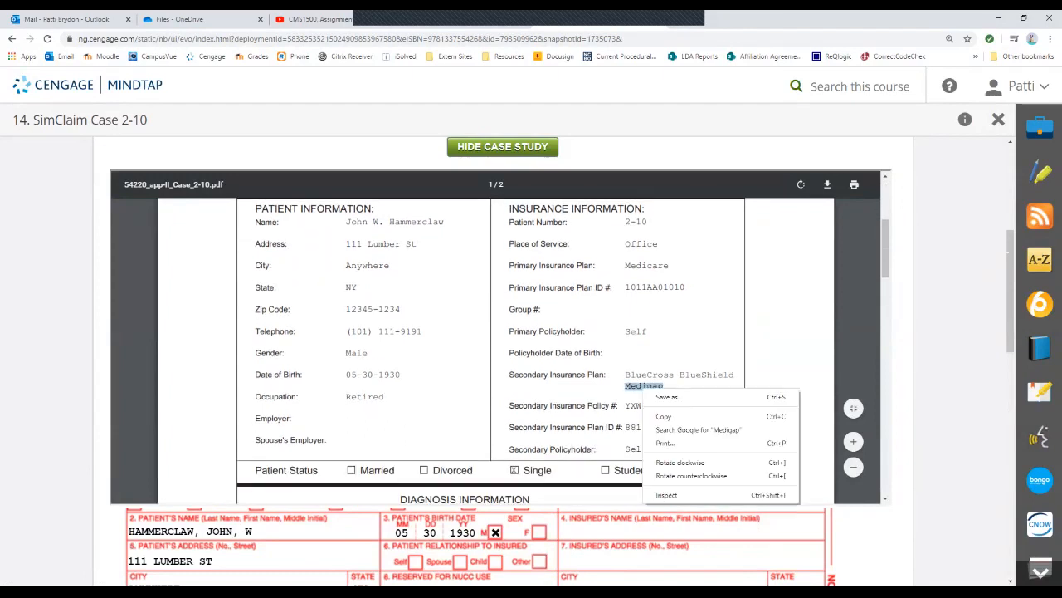
{"action": "left_click", "coordinate": [657, 416]}
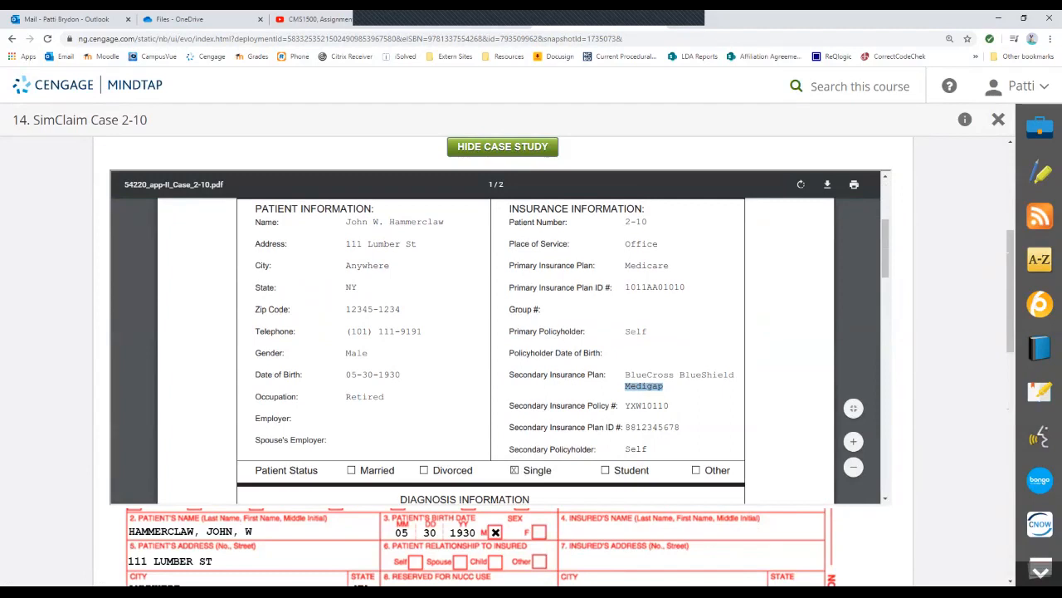
{"action": "left_click", "coordinate": [502, 146]}
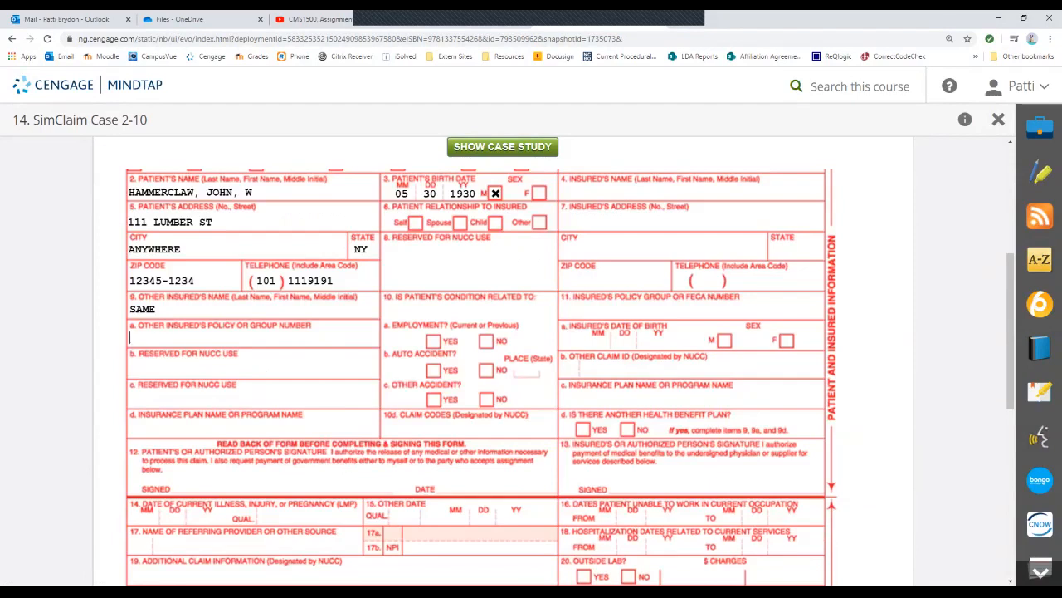
{"action": "type", "text": "MEDIGAP"}
Copy the secondary insurance policy number from the case study and add it after MEDIGAP in item 9a
{"action": "left_click", "coordinate": [502, 146]}
{"action": "scroll", "coordinate": [495, 338], "scroll_direction": "down", "scroll_amount": 1}
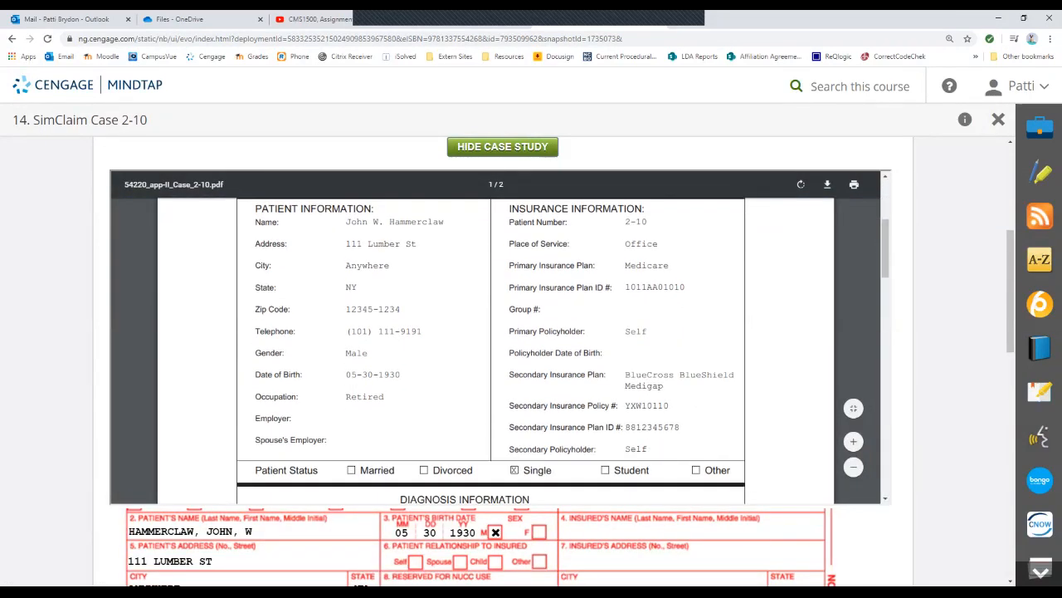
{"action": "double_click", "coordinate": [647, 406]}
{"action": "right_click", "coordinate": [643, 405]}
{"action": "left_click", "coordinate": [667, 432]}
{"action": "left_click", "coordinate": [503, 147]}
{"action": "left_click", "coordinate": [179, 337]}
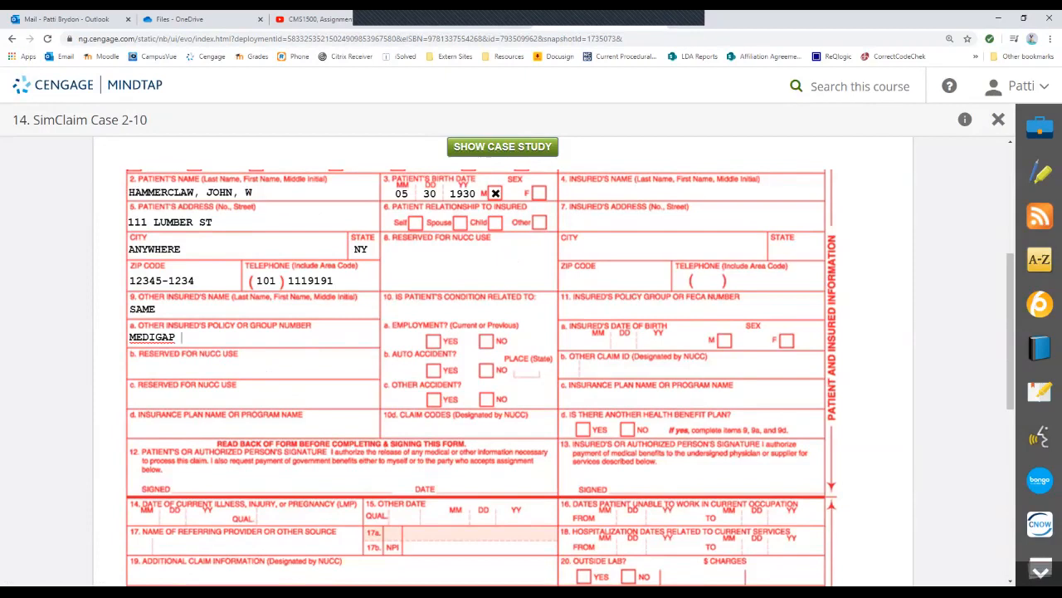
{"action": "key", "text": "ctrl+v"}
Copy the secondary insurance plan ID from the case study into item 9d
{"action": "left_click", "coordinate": [564, 310]}
{"action": "left_click", "coordinate": [502, 147]}
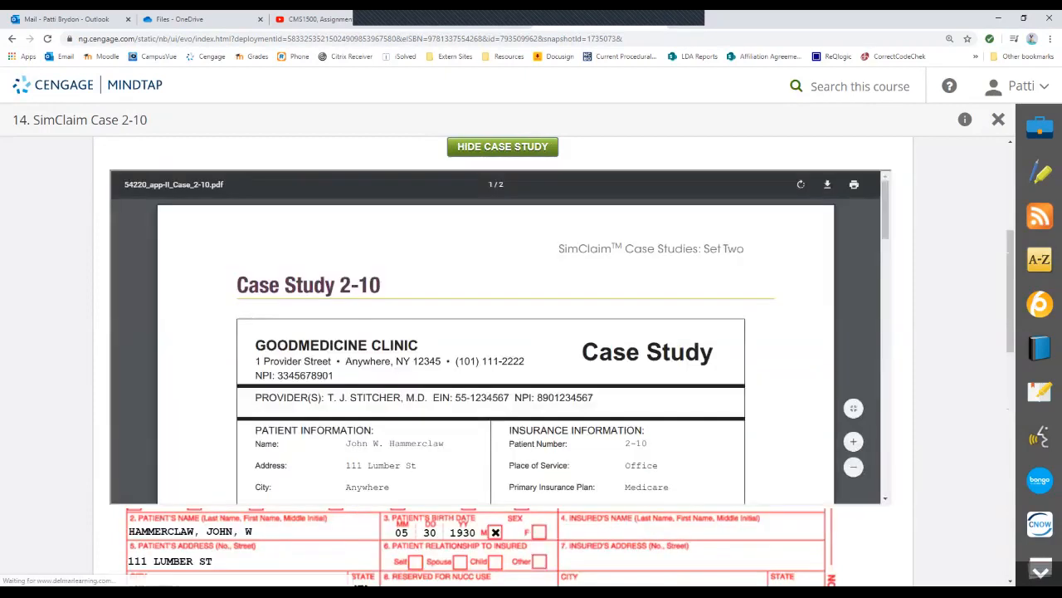
{"action": "scroll", "coordinate": [498, 332], "scroll_direction": "down", "scroll_amount": 1}
{"action": "scroll", "coordinate": [498, 348], "scroll_direction": "down", "scroll_amount": 3}
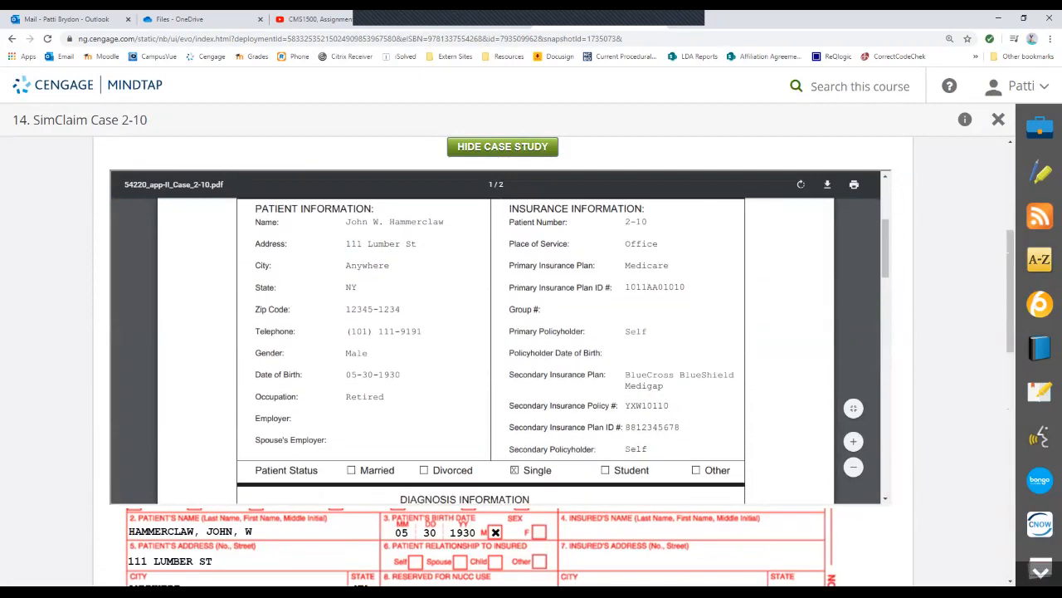
{"action": "double_click", "coordinate": [653, 428]}
{"action": "right_click", "coordinate": [656, 427]}
{"action": "left_click", "coordinate": [689, 455]}
{"action": "left_click", "coordinate": [502, 147]}
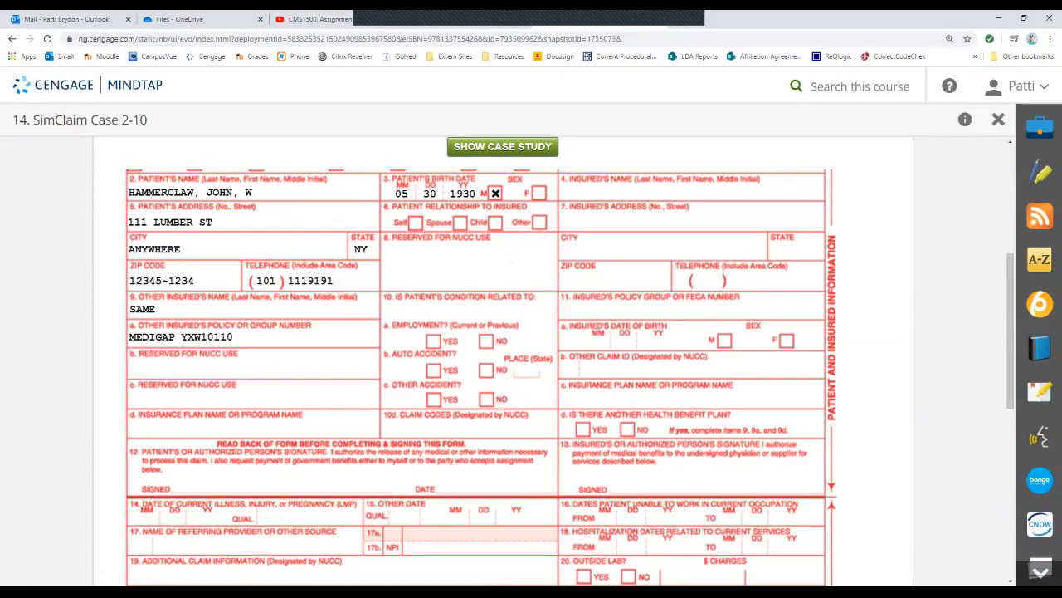
{"action": "key", "text": "ctrl+v"}
Mark NO for employment, auto accident and other accident in items 10a through 10c
{"action": "left_click", "coordinate": [486, 341]}
{"action": "left_click", "coordinate": [486, 370]}
{"action": "left_click", "coordinate": [487, 399]}
Check the case study's insurance information for a group number and enter NONE in item 11
{"action": "left_click", "coordinate": [502, 147]}
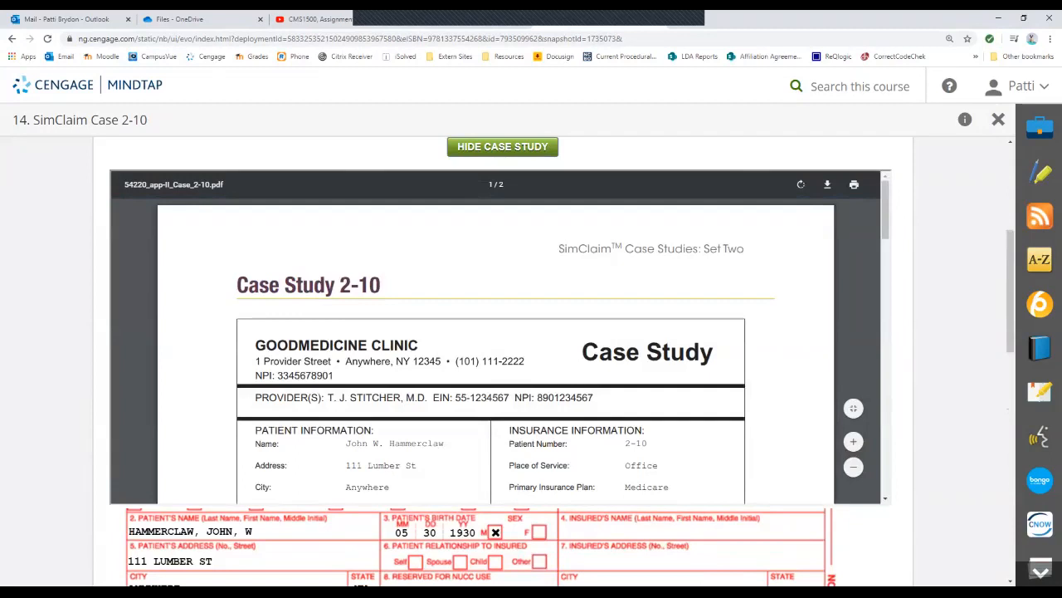
{"action": "scroll", "coordinate": [498, 349], "scroll_direction": "down", "scroll_amount": 3}
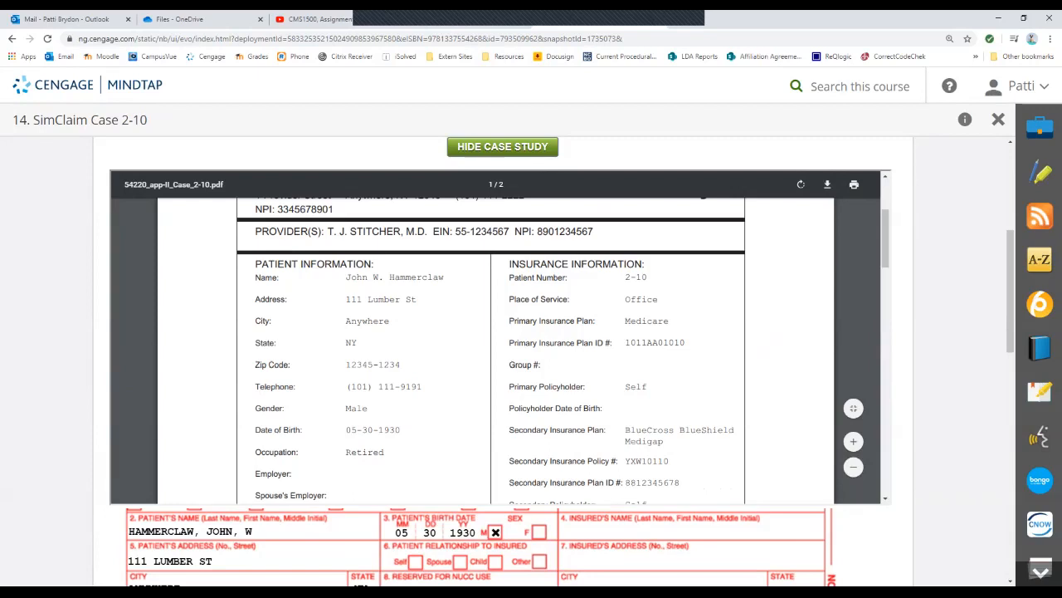
{"action": "left_click", "coordinate": [502, 147]}
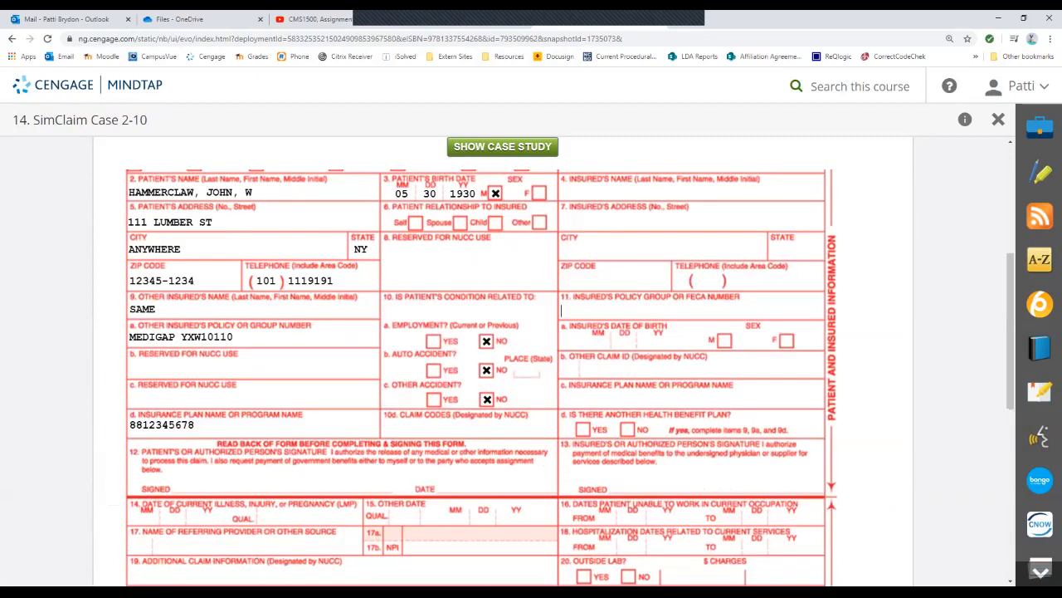
{"action": "type", "text": "NONE"}
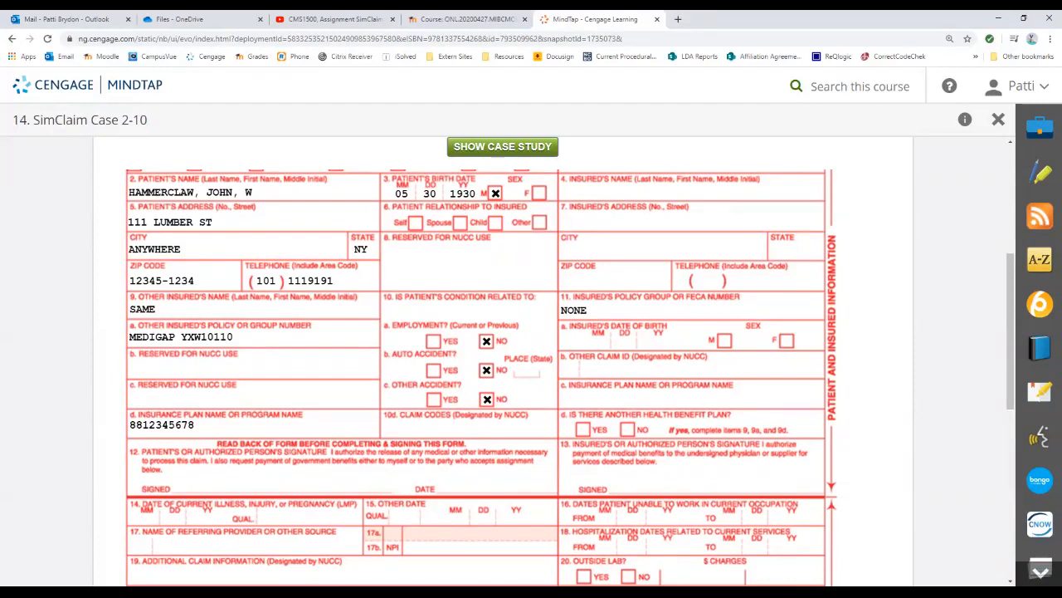
Enter SIGNATURE ON FILE in the signed fields of items 12 and 13
{"action": "type", "text": "S"}
{"action": "type", "text": "IGNATURE ON FILE"}
{"action": "type", "text": "SI"}
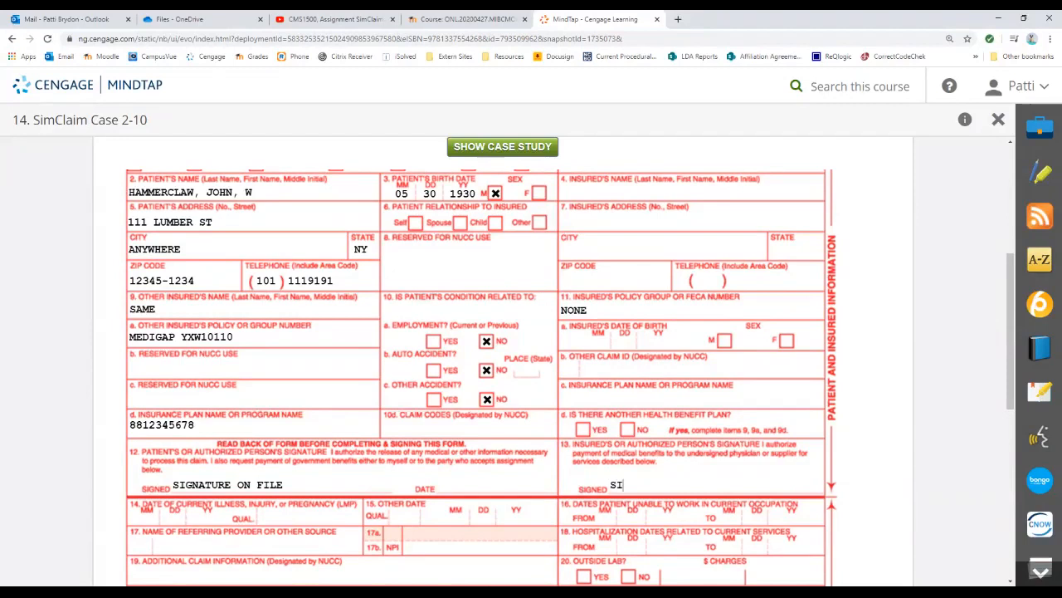
{"action": "type", "text": "GNATURE ON FILE"}
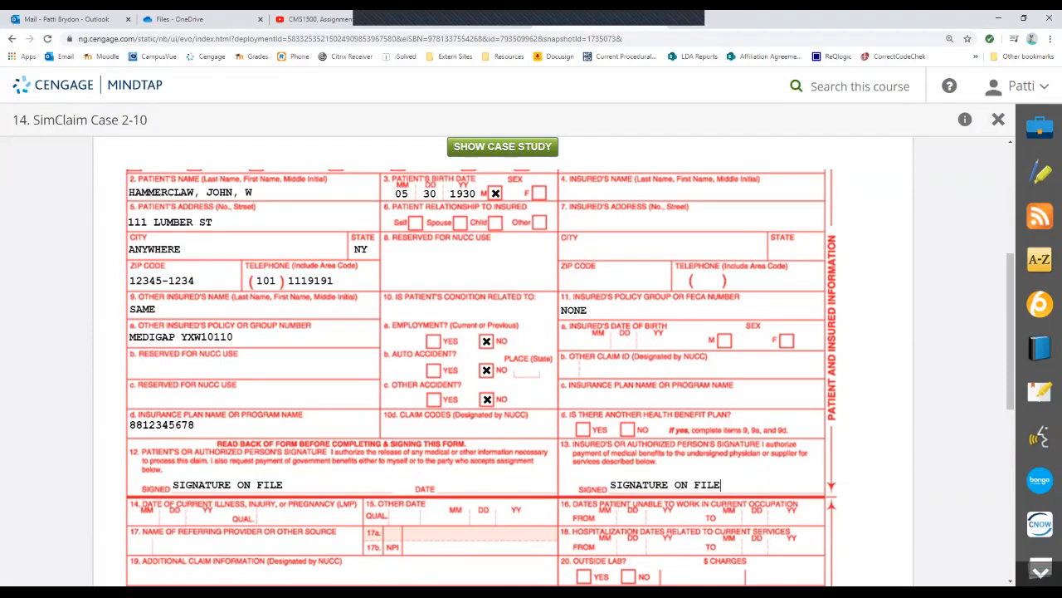
Check the procedure date in the case study and enter 06 20 YYYY with qualifier 431 in item 14
{"action": "scroll", "coordinate": [478, 373], "scroll_direction": "down", "scroll_amount": 3}
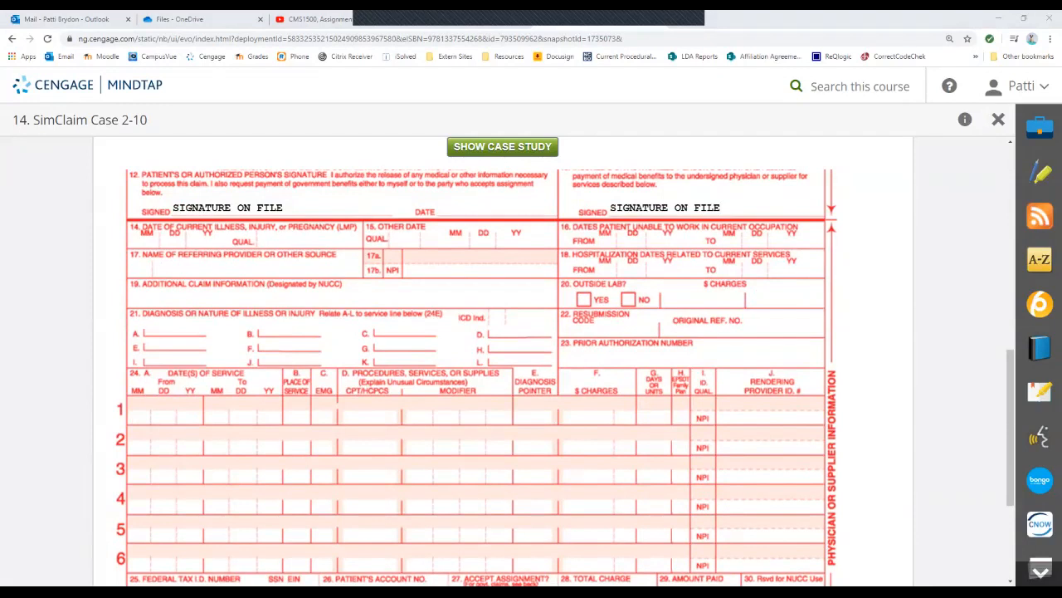
{"action": "left_click", "coordinate": [502, 147]}
{"action": "scroll", "coordinate": [498, 349], "scroll_direction": "down", "scroll_amount": 7}
{"action": "scroll", "coordinate": [491, 348], "scroll_direction": "down", "scroll_amount": 1}
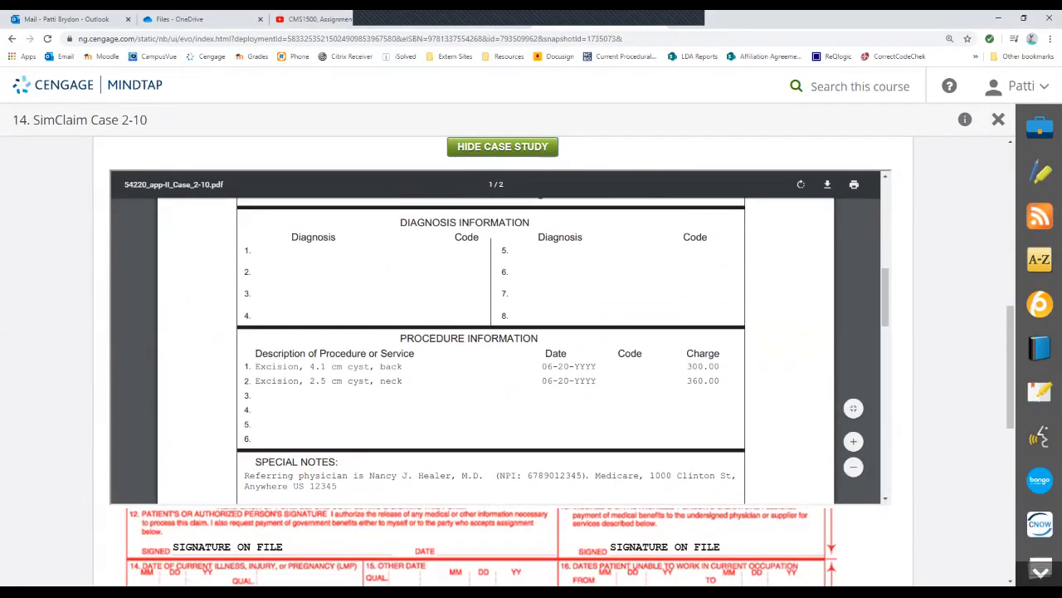
{"action": "scroll", "coordinate": [498, 349], "scroll_direction": "down", "scroll_amount": 10}
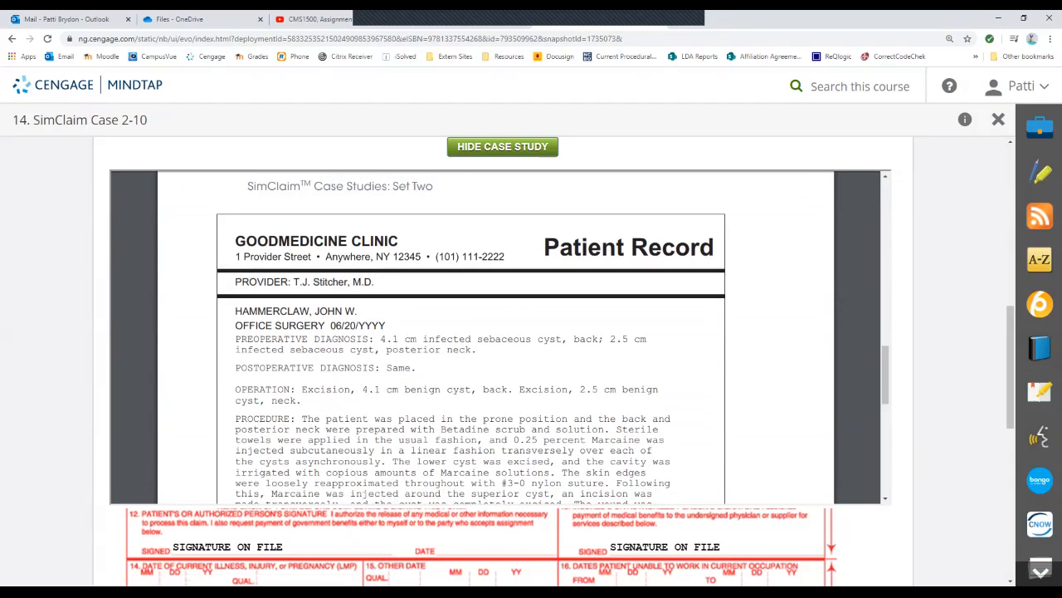
{"action": "scroll", "coordinate": [498, 340], "scroll_direction": "down", "scroll_amount": 3}
{"action": "scroll", "coordinate": [498, 341], "scroll_direction": "up", "scroll_amount": 3}
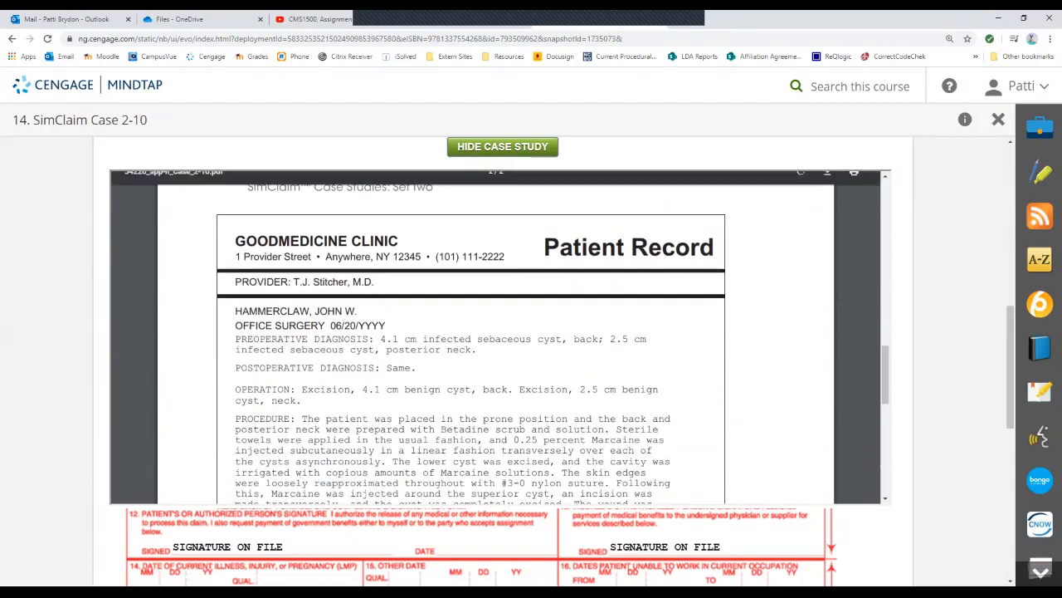
{"action": "left_click", "coordinate": [502, 146]}
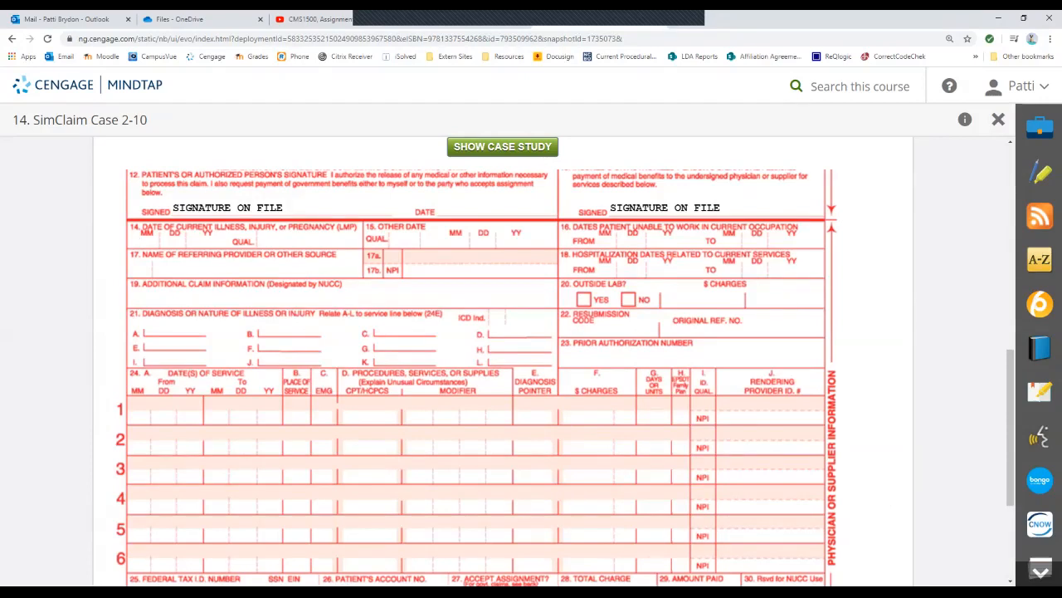
{"action": "type", "text": "06 "}
{"action": "type", "text": "20 "}
{"action": "type", "text": "YYYY"}
{"action": "type", "text": "431"}
Copy the referring physician's name from the case study's special notes into item 17
{"action": "left_click", "coordinate": [502, 147]}
{"action": "scroll", "coordinate": [495, 349], "scroll_direction": "down", "scroll_amount": 1}
{"action": "scroll", "coordinate": [495, 348], "scroll_direction": "down", "scroll_amount": 4}
{"action": "scroll", "coordinate": [496, 348], "scroll_direction": "down", "scroll_amount": 3}
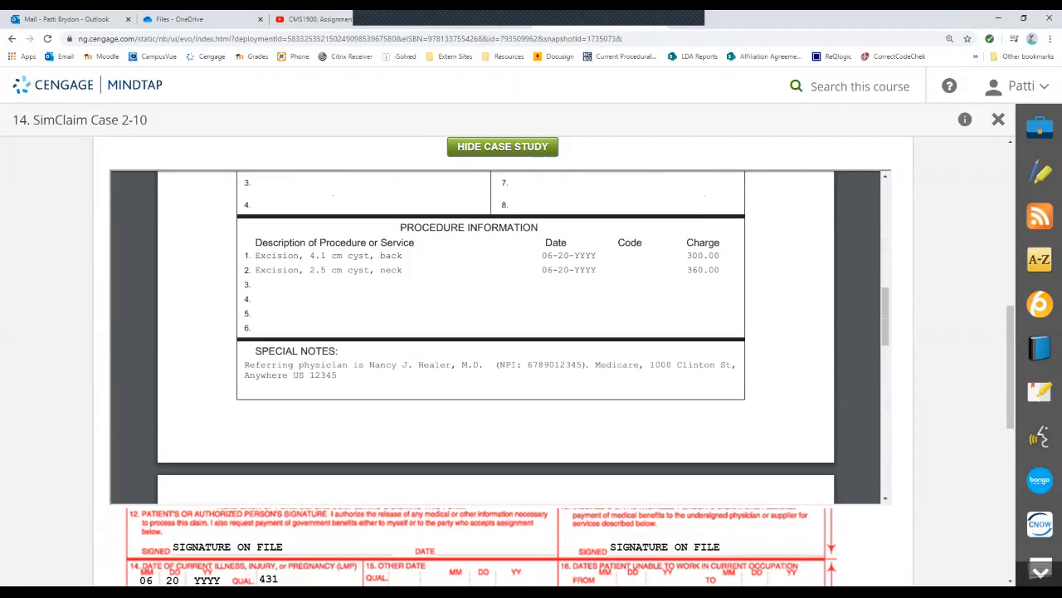
{"action": "left_click_drag", "start_coordinate": [364, 366], "coordinate": [490, 365]}
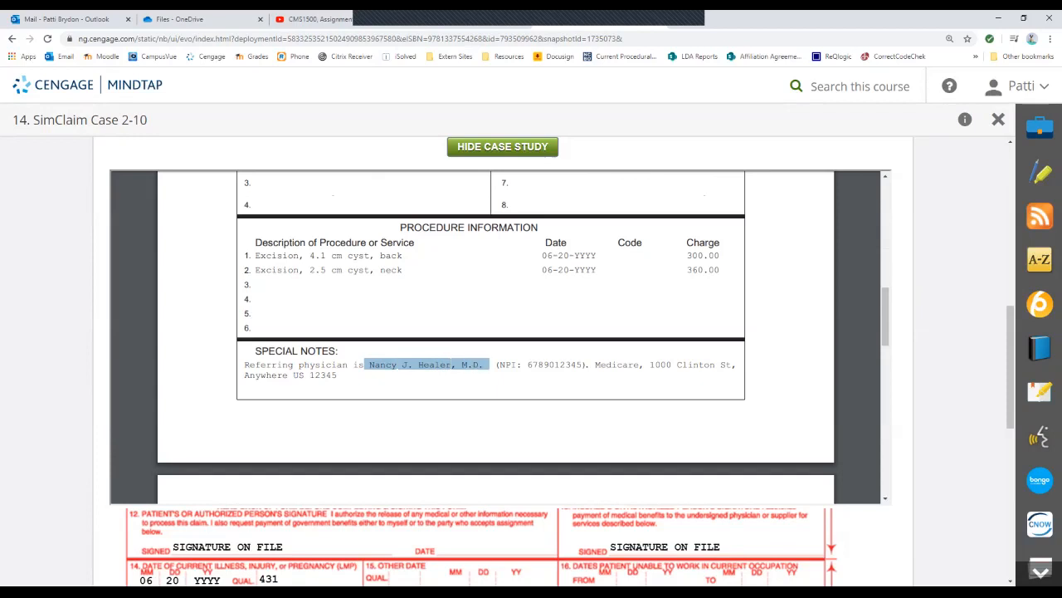
{"action": "right_click", "coordinate": [463, 365]}
{"action": "left_click", "coordinate": [498, 384]}
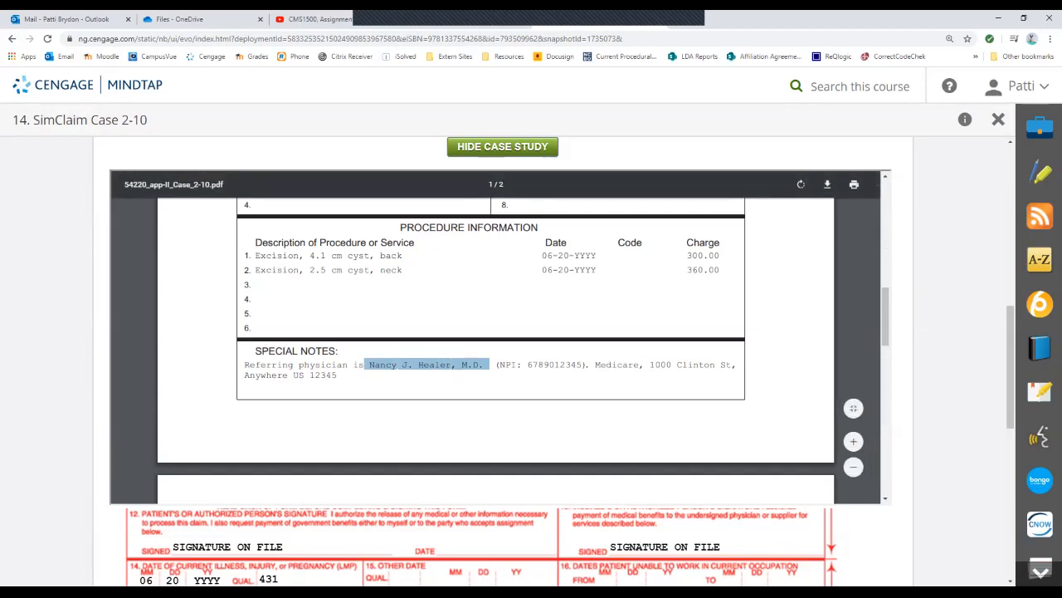
{"action": "left_click", "coordinate": [503, 147]}
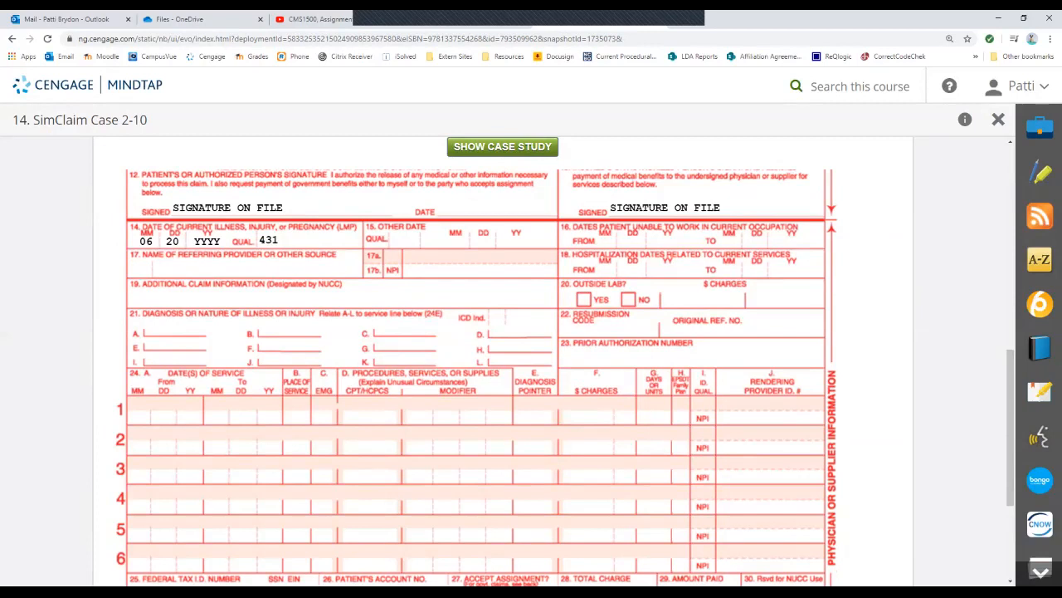
{"action": "key", "text": "ctrl+v"}
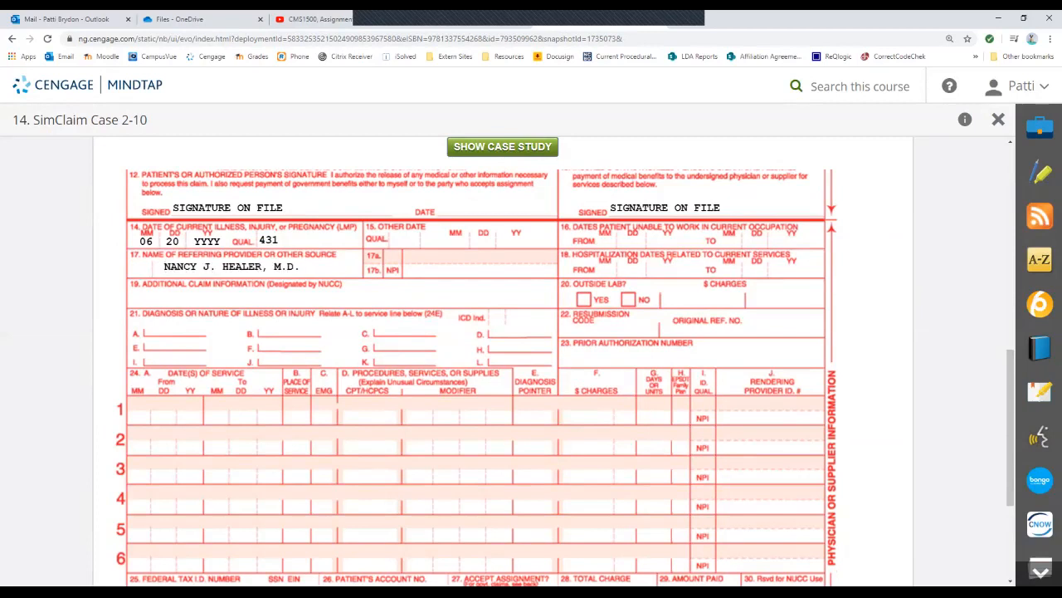
Remove the leading space and punctuation from the referring physician's name and enter qualifier DN in item 17
{"action": "key", "text": "BackSpace"}
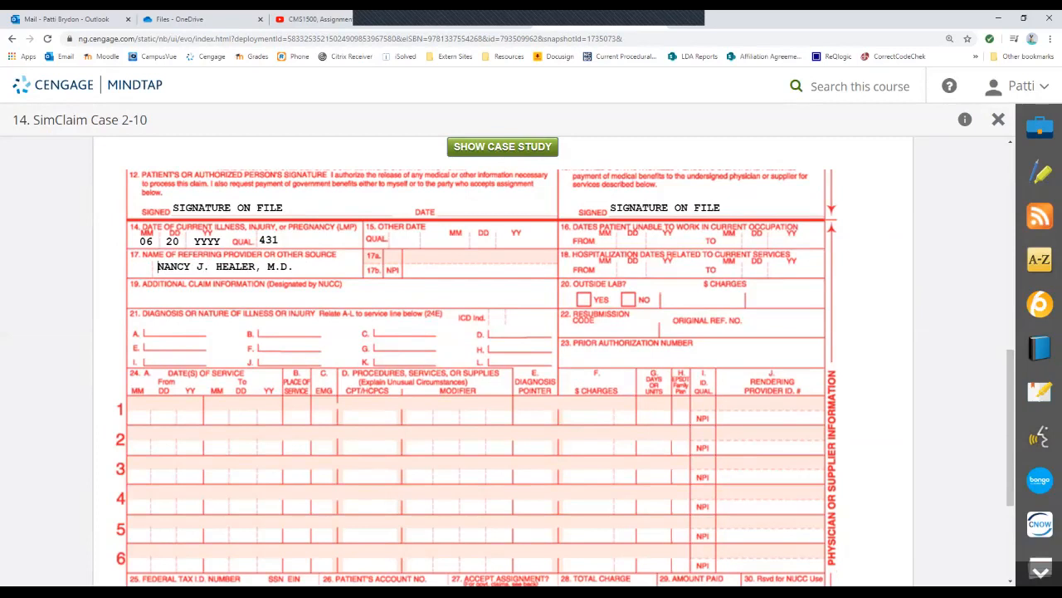
{"action": "key", "text": "BackSpace"}
{"action": "key", "text": "Right"}
{"action": "key", "text": "Right"}
{"action": "key", "text": "Right"}
{"action": "key", "text": "BackSpace"}
{"action": "key", "text": "BackSpace"}
{"action": "type", "text": "DN"}
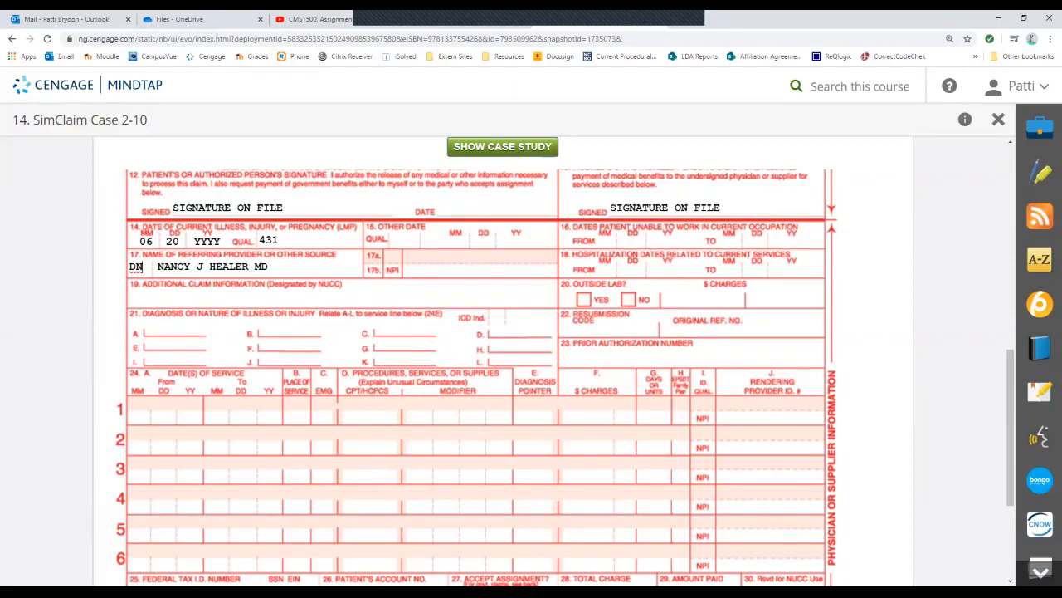
Copy the referring physician's NPI from the case study's special notes into item 17b
{"action": "left_click", "coordinate": [411, 271]}
{"action": "left_click", "coordinate": [502, 147]}
{"action": "scroll", "coordinate": [497, 348], "scroll_direction": "down", "scroll_amount": 8}
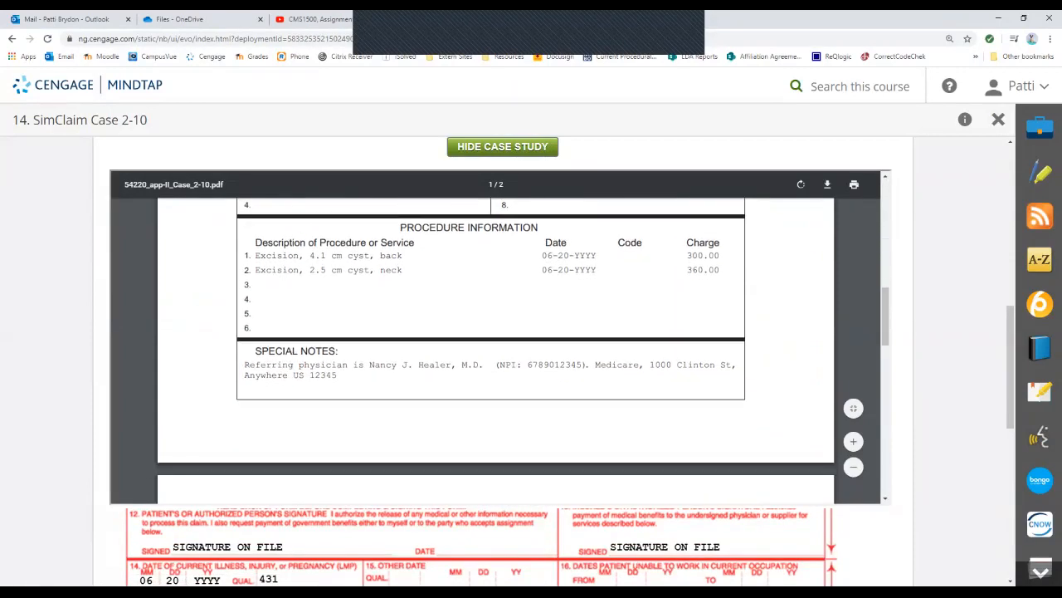
{"action": "mouse_move", "coordinate": [523, 365]}
{"action": "left_mouse_down"}
{"action": "mouse_move", "coordinate": [582, 364]}
{"action": "mouse_move", "coordinate": [528, 365]}
{"action": "left_mouse_up"}
{"action": "right_click", "coordinate": [535, 362]}
{"action": "left_click", "coordinate": [572, 390]}
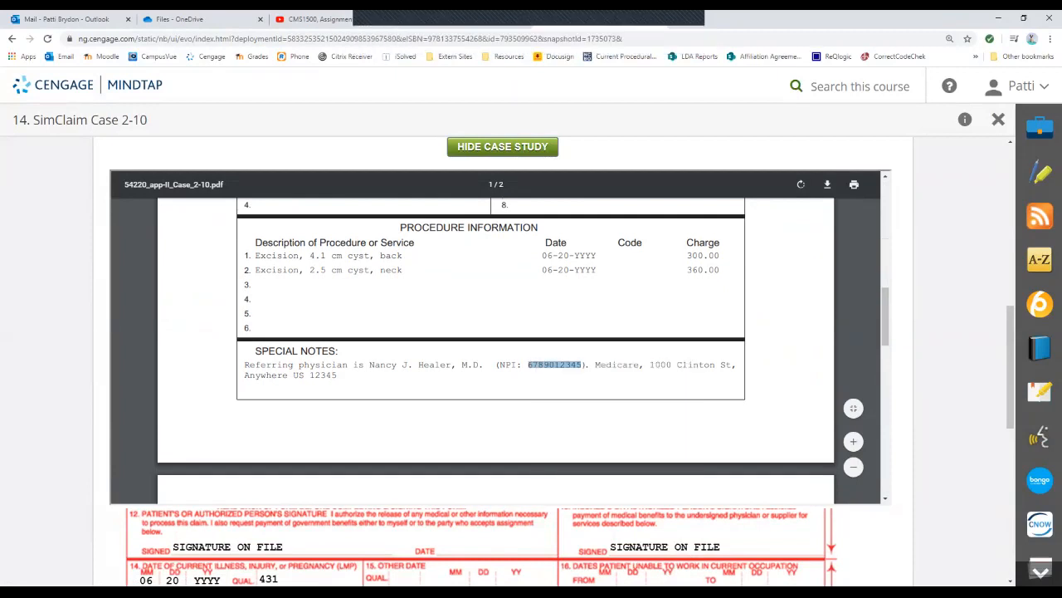
{"action": "left_click", "coordinate": [502, 147]}
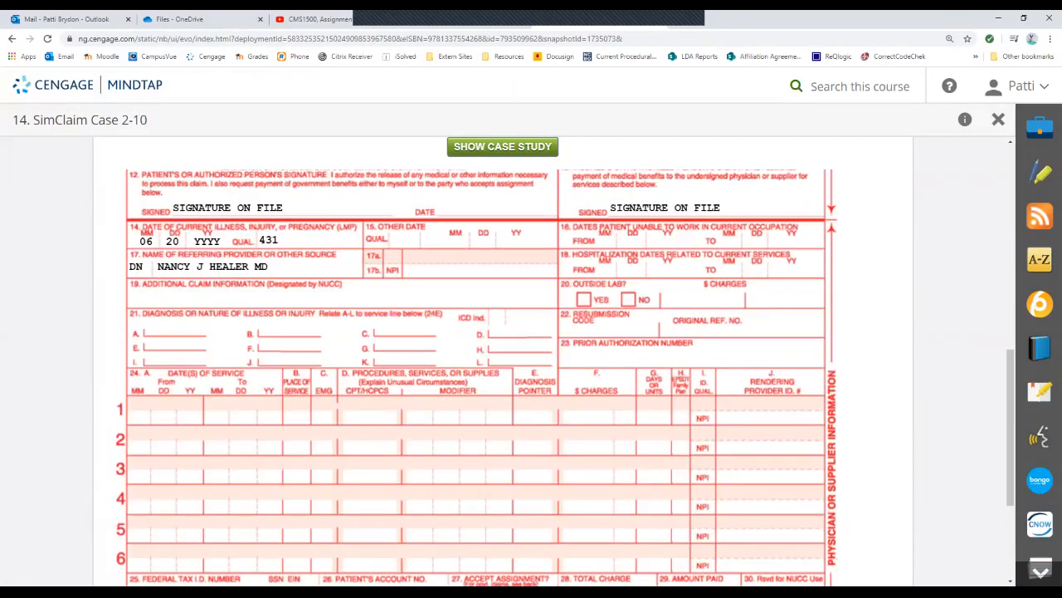
{"action": "key", "text": "ctrl+v"}
Mark NO for outside lab in item 20 and enter ICD indicator 0 in item 21
{"action": "left_click", "coordinate": [628, 299]}
{"action": "type", "text": "0"}
Check the diagnosis in the case study's patient record and enter code L72.3 in item 21A
{"action": "left_click", "coordinate": [503, 147]}
{"action": "scroll", "coordinate": [496, 349], "scroll_direction": "down", "scroll_amount": 3}
{"action": "scroll", "coordinate": [496, 348], "scroll_direction": "down", "scroll_amount": 2}
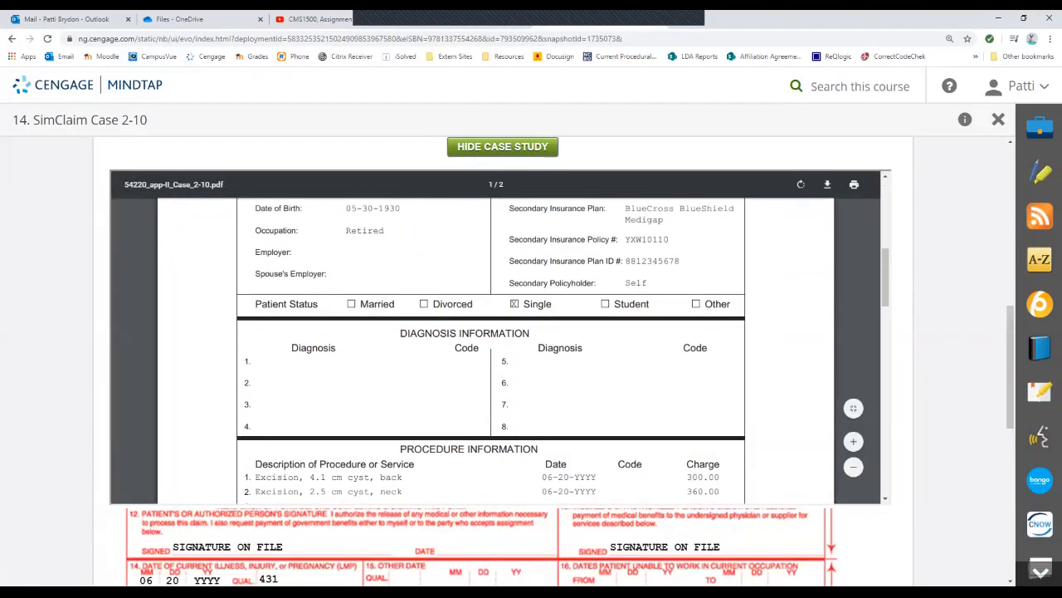
{"action": "scroll", "coordinate": [496, 349], "scroll_direction": "down", "scroll_amount": 6}
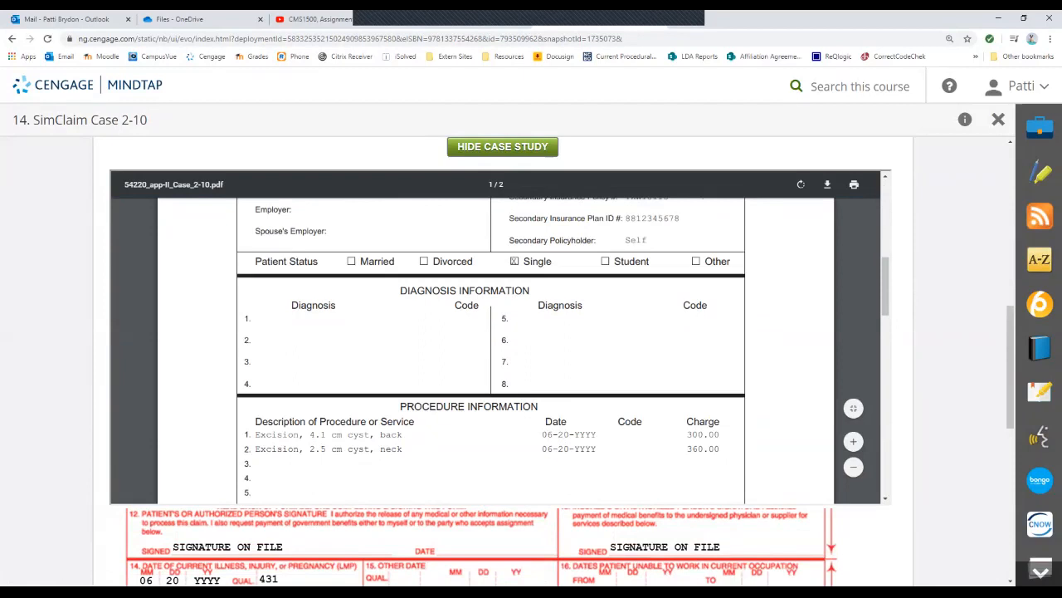
{"action": "scroll", "coordinate": [497, 349], "scroll_direction": "down", "scroll_amount": 3}
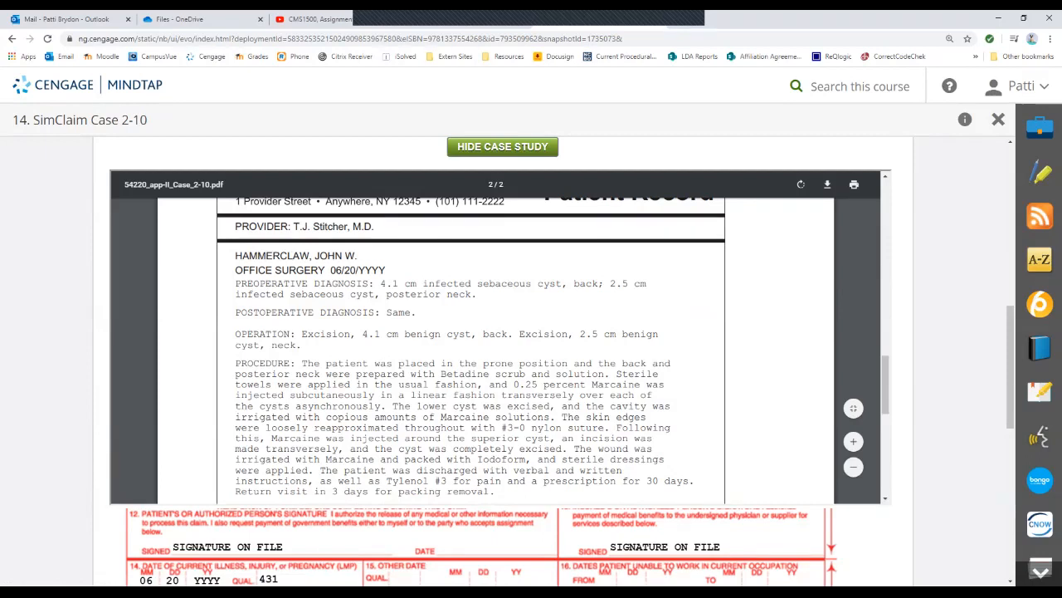
{"action": "left_click", "coordinate": [502, 147]}
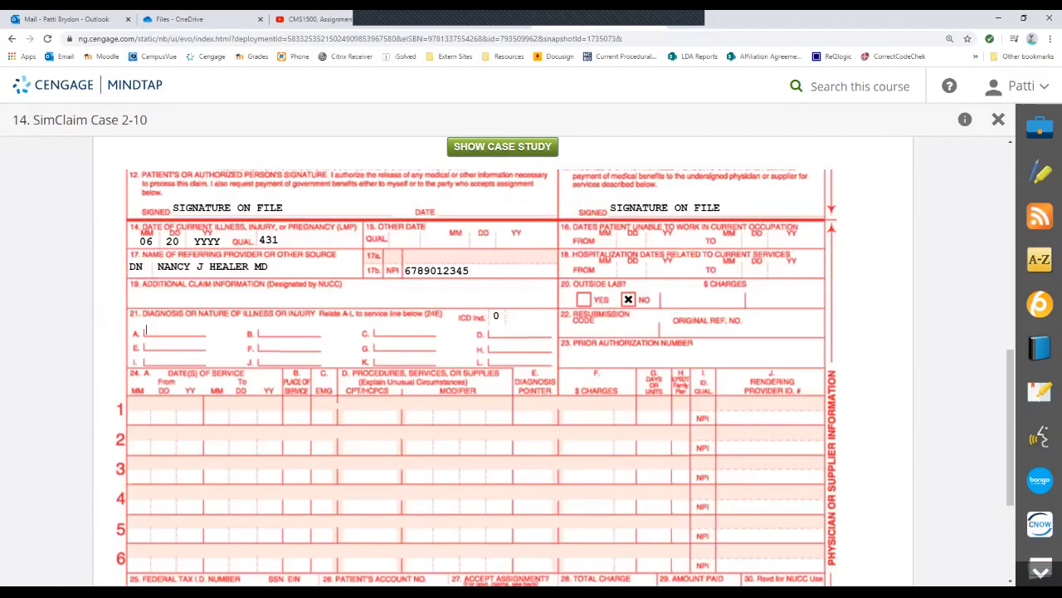
{"action": "type", "text": "L72.3"}
{"action": "left_click", "coordinate": [262, 330]}
Enter the from date 06 20 YYYY and, after checking the case study, place of service 11 on line 1 of item 24
{"action": "scroll", "coordinate": [482, 378], "scroll_direction": "down", "scroll_amount": 1}
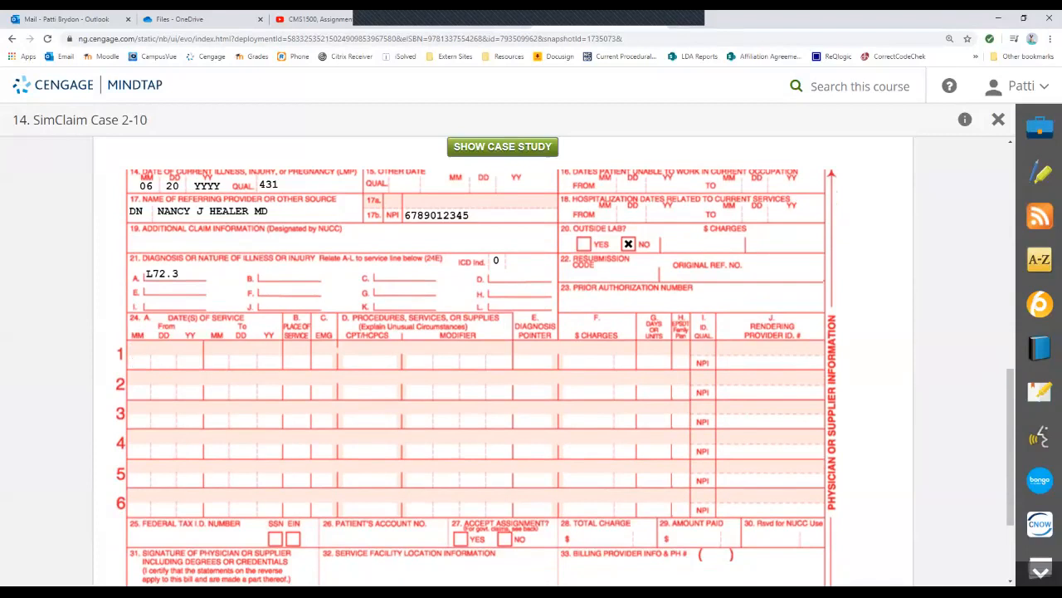
{"action": "scroll", "coordinate": [565, 378], "scroll_direction": "down", "scroll_amount": 1}
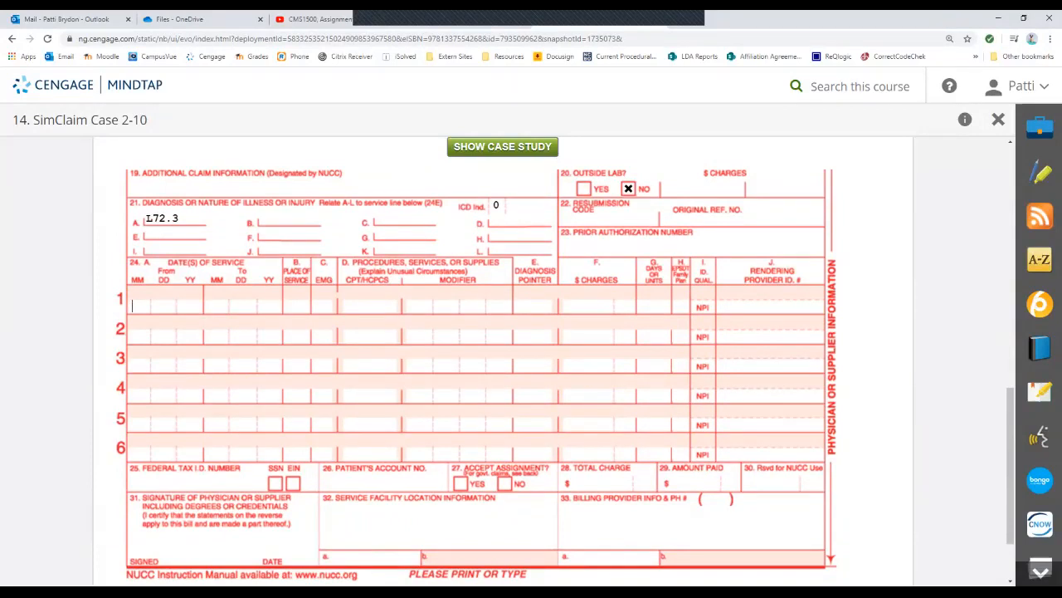
{"action": "type", "text": "06 20 YYYY"}
{"action": "key", "text": "Tab"}
{"action": "left_click", "coordinate": [502, 146]}
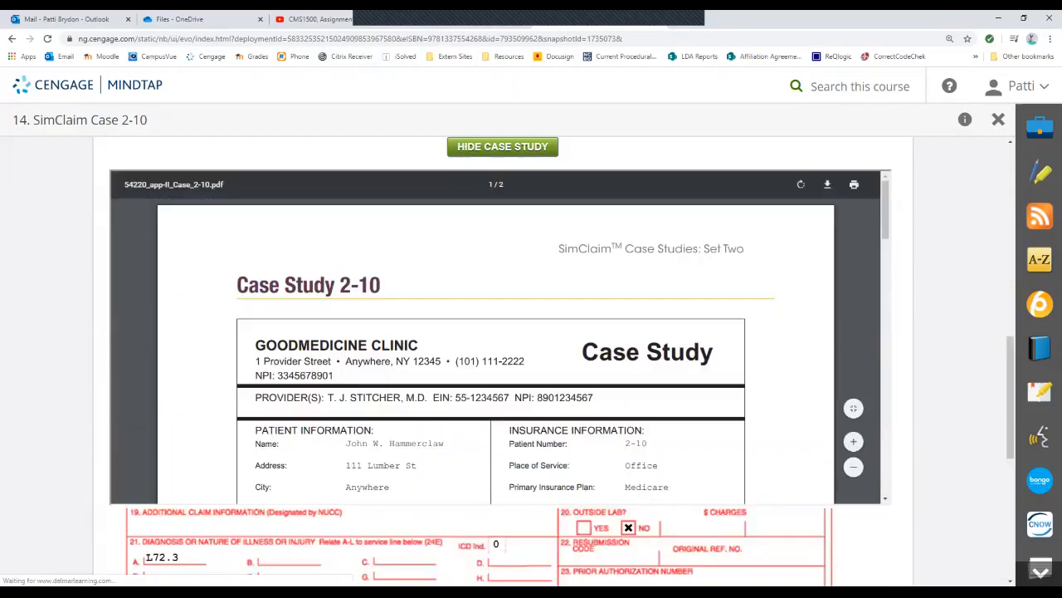
{"action": "scroll", "coordinate": [496, 349], "scroll_direction": "down", "scroll_amount": 10}
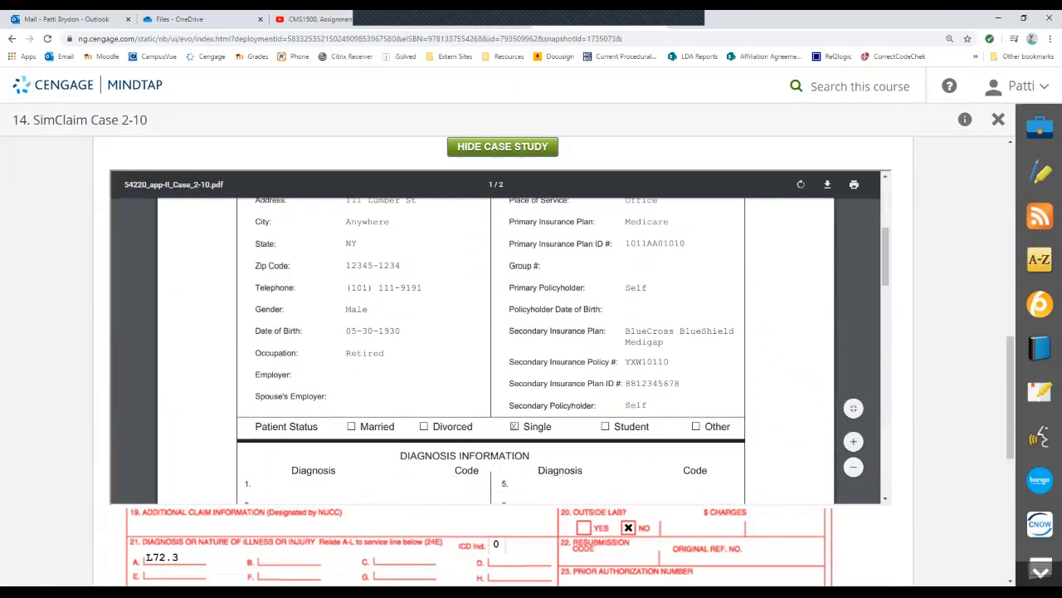
{"action": "scroll", "coordinate": [497, 349], "scroll_direction": "down", "scroll_amount": 8}
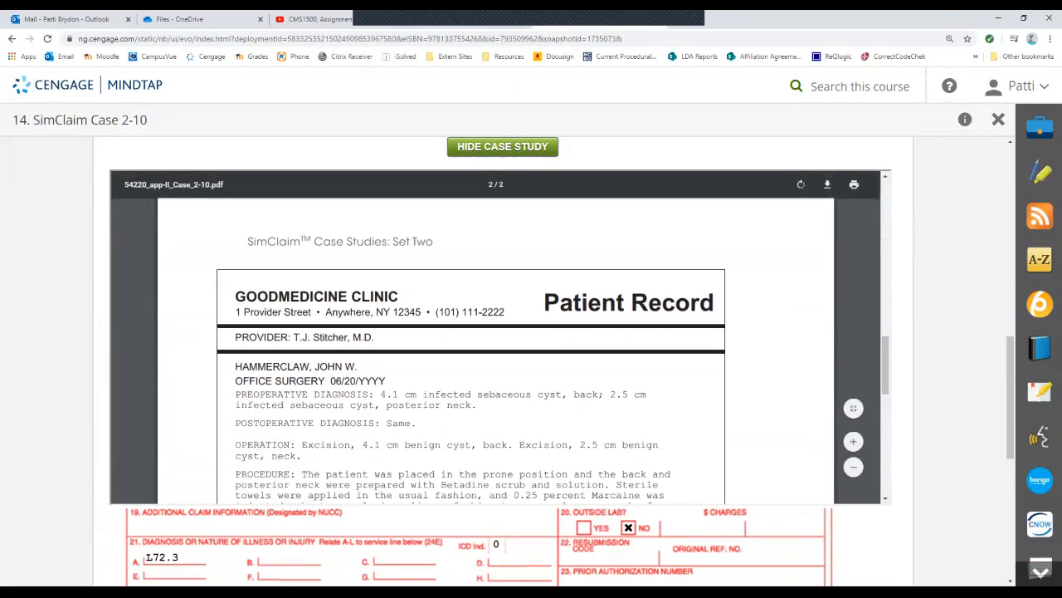
{"action": "left_click", "coordinate": [502, 147]}
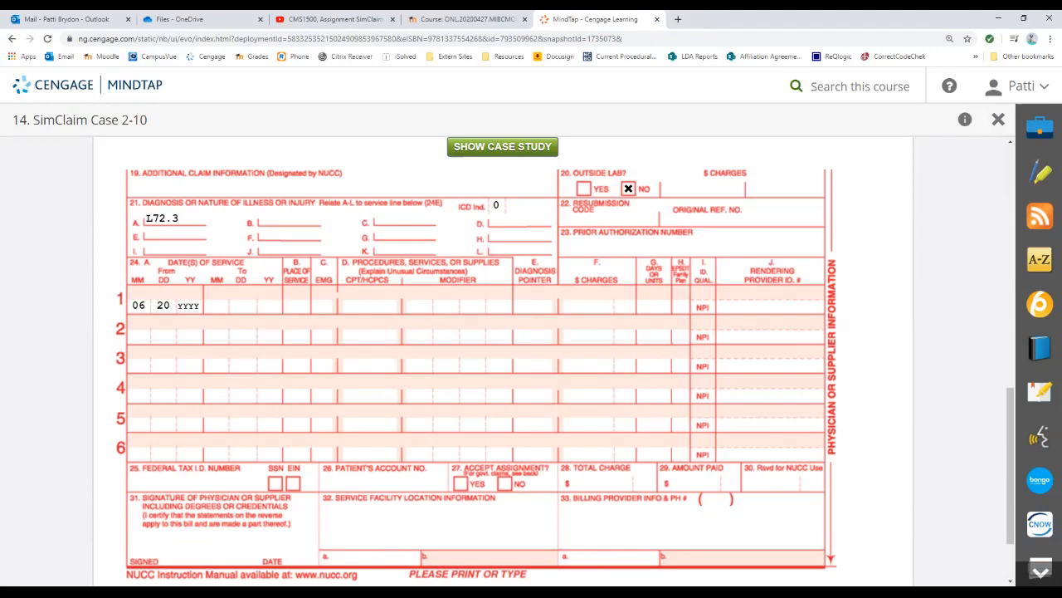
{"action": "type", "text": "11"}
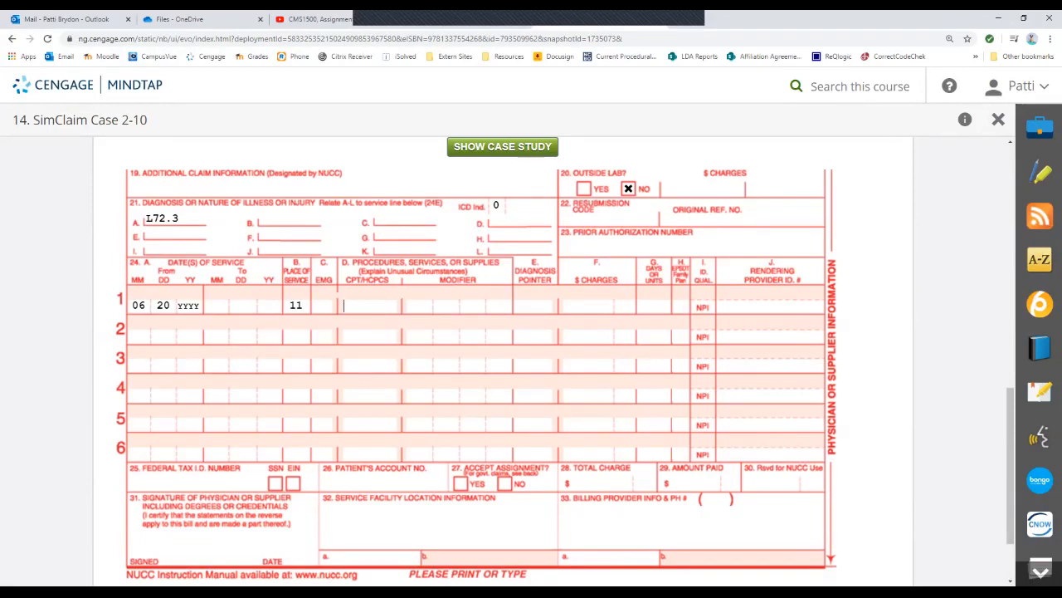
Check the case study's procedure information and enter procedure code 11423 with diagnosis pointer A on line 1 of item 24
{"action": "left_click", "coordinate": [503, 147]}
{"action": "scroll", "coordinate": [498, 340], "scroll_direction": "down", "scroll_amount": 7}
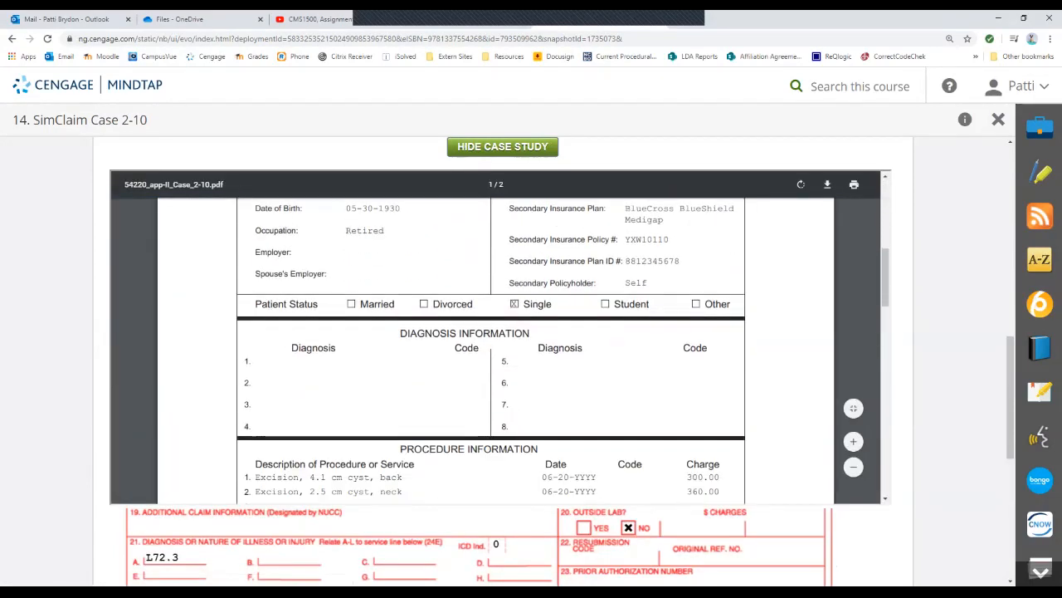
{"action": "scroll", "coordinate": [498, 349], "scroll_direction": "down", "scroll_amount": 3}
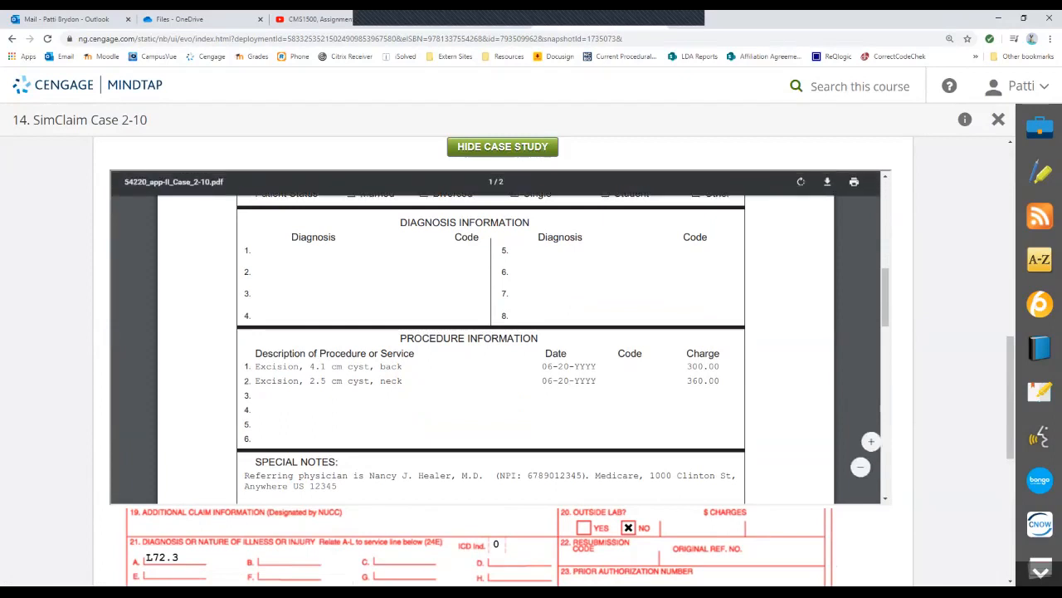
{"action": "left_click", "coordinate": [503, 147]}
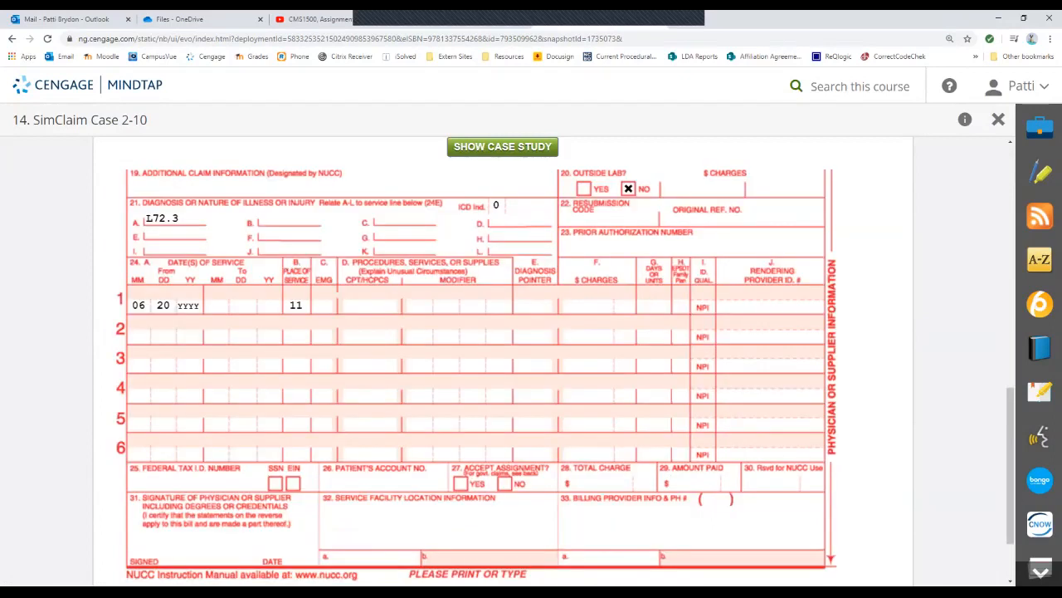
{"action": "type", "text": "11423"}
{"action": "type", "text": "A"}
{"action": "type", "text": "BD"}
{"action": "key", "text": "BackSpace"}
{"action": "key", "text": "BackSpace"}
Enter charges of 360 00 and 1 unit on line 1 of item 24
{"action": "type", "text": "360"}
{"action": "key", "text": "Tab"}
{"action": "type", "text": "00"}
{"action": "type", "text": "1"}
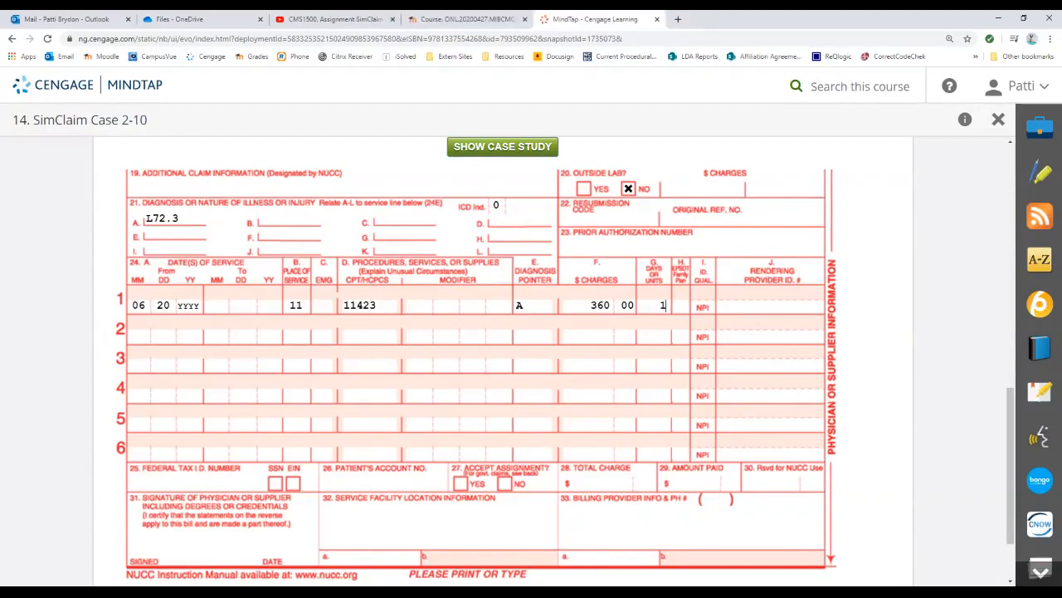
{"action": "key", "text": "Tab"}
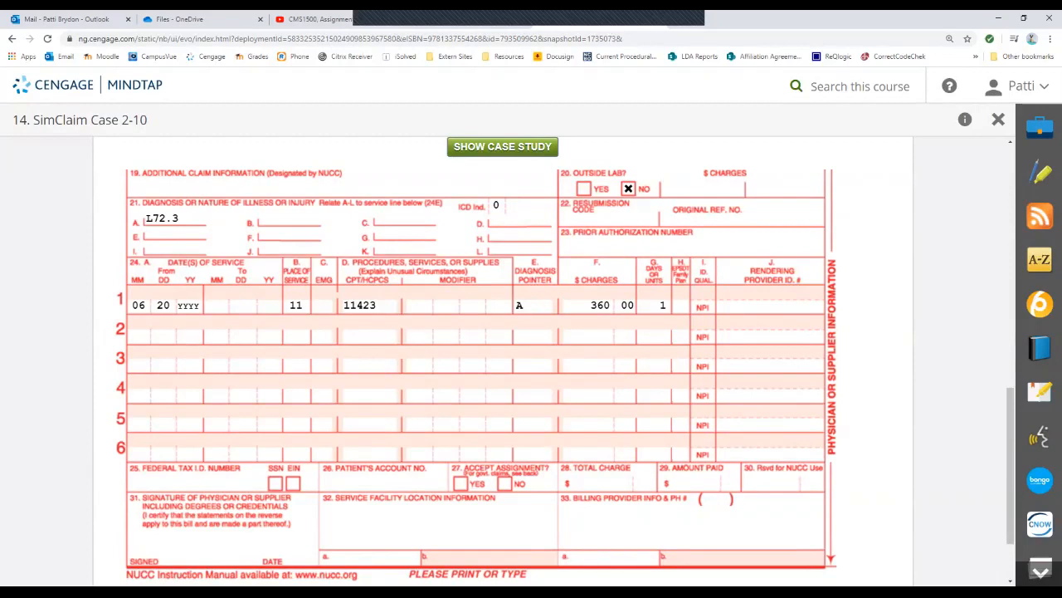
{"action": "key", "text": "Tab"}
Copy the provider's NPI from the case study into the rendering provider ID on line 1 of item 24J
{"action": "left_click", "coordinate": [502, 147]}
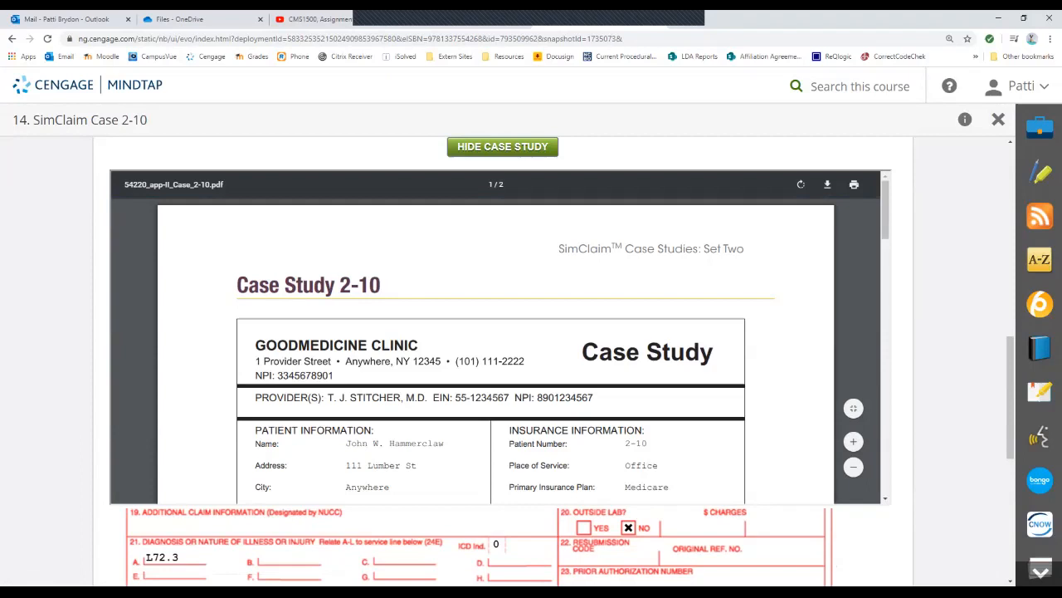
{"action": "double_click", "coordinate": [564, 397]}
{"action": "right_click", "coordinate": [566, 401]}
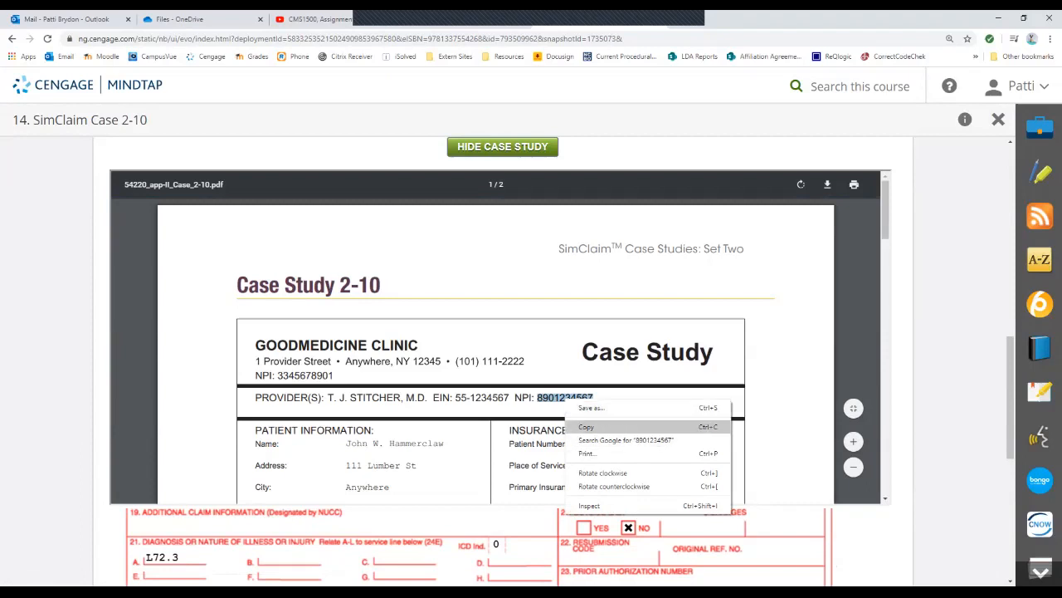
{"action": "left_click", "coordinate": [591, 425]}
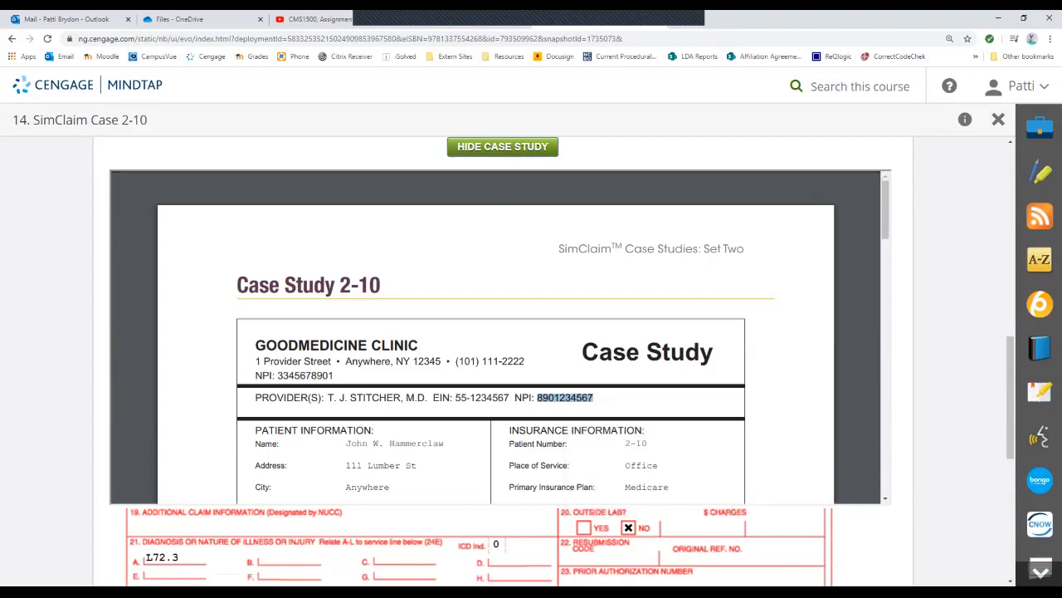
{"action": "left_click", "coordinate": [502, 147]}
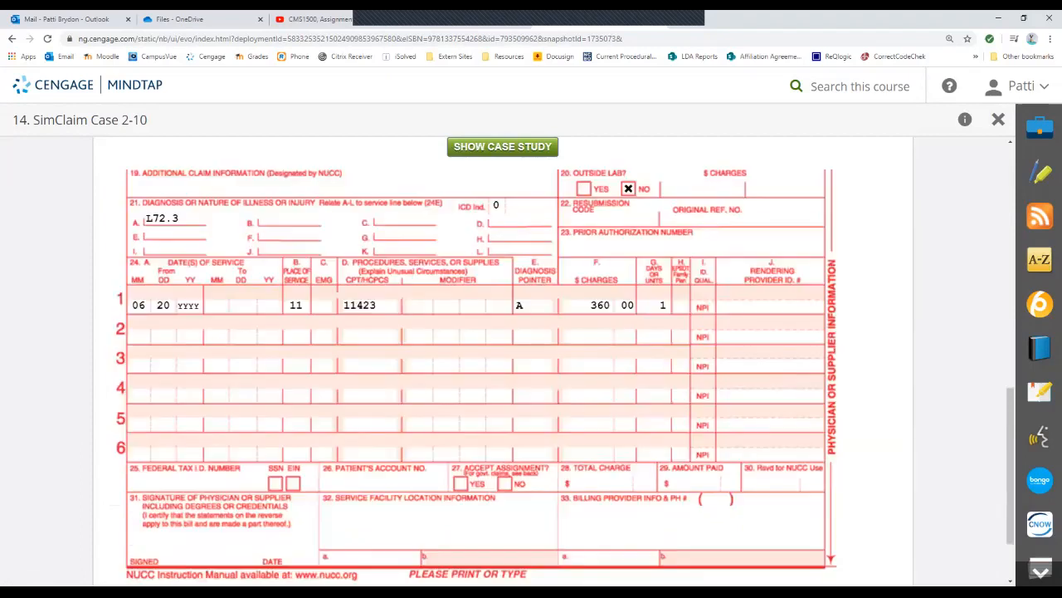
{"action": "key", "text": "ctrl+v"}
Enter the from date 06 20 YYYY and place of service 11 on line 2 of item 24
{"action": "type", "text": "06"}
{"action": "type", "text": "20"}
{"action": "type", "text": "YYY"}
{"action": "type", "text": "Y"}
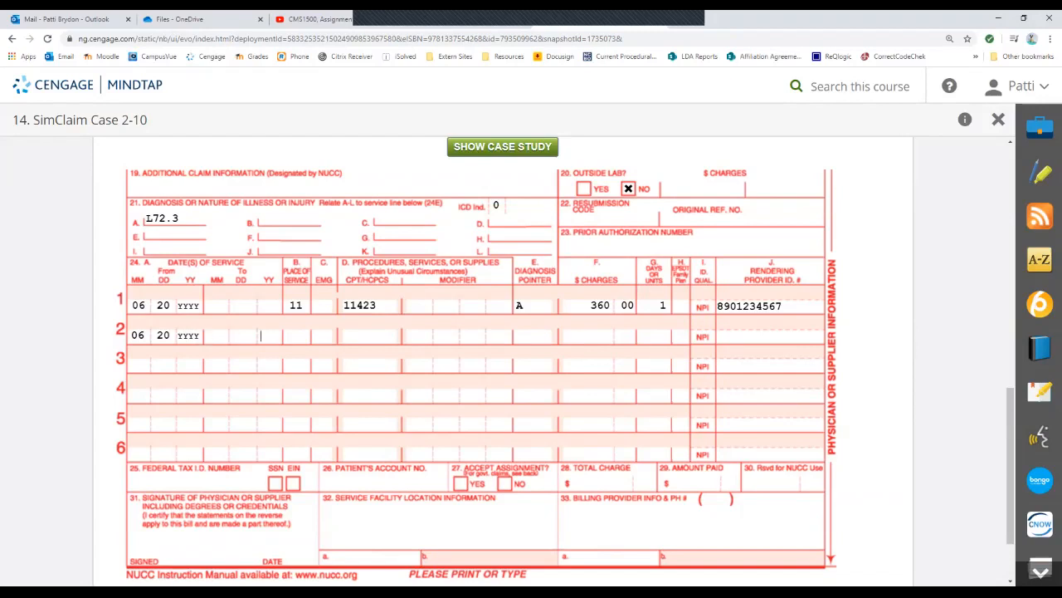
{"action": "type", "text": "11"}
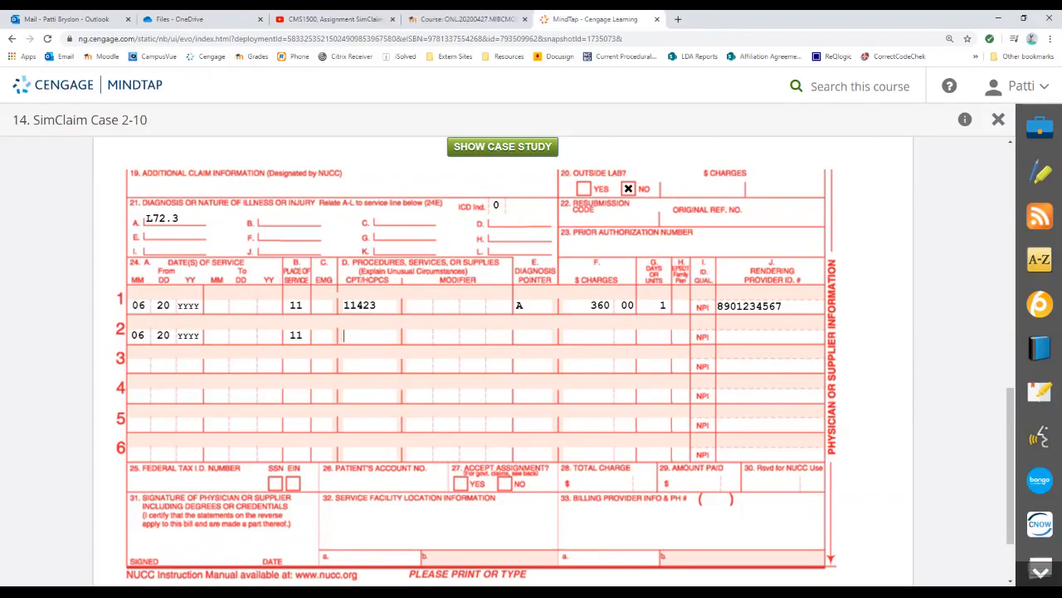
Enter procedure code 11406 with modifier 51 and diagnosis pointer A on line 2 of item 24
{"action": "type", "text": "11406"}
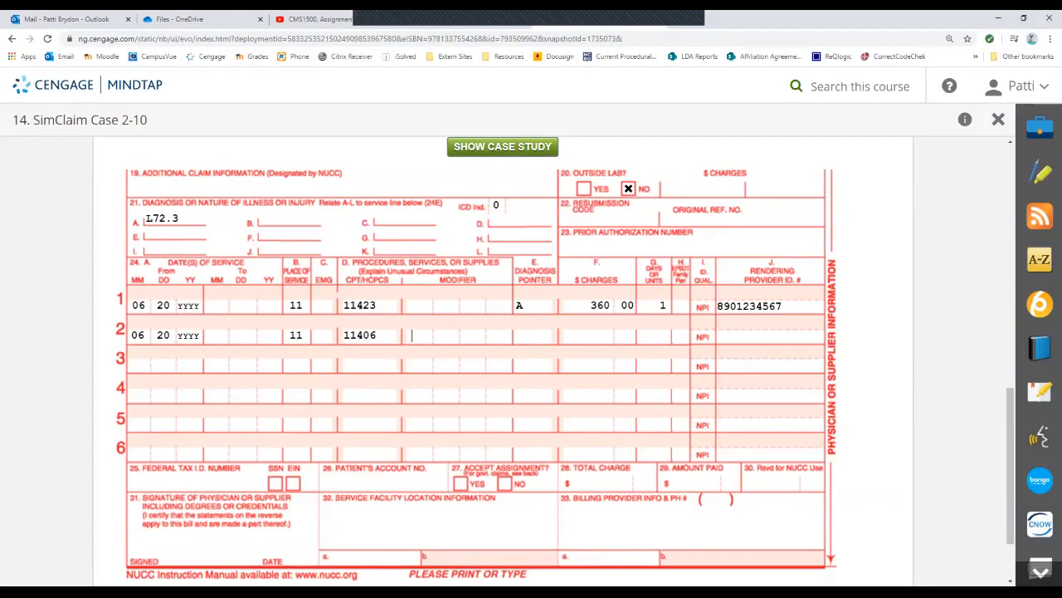
{"action": "type", "text": "51"}
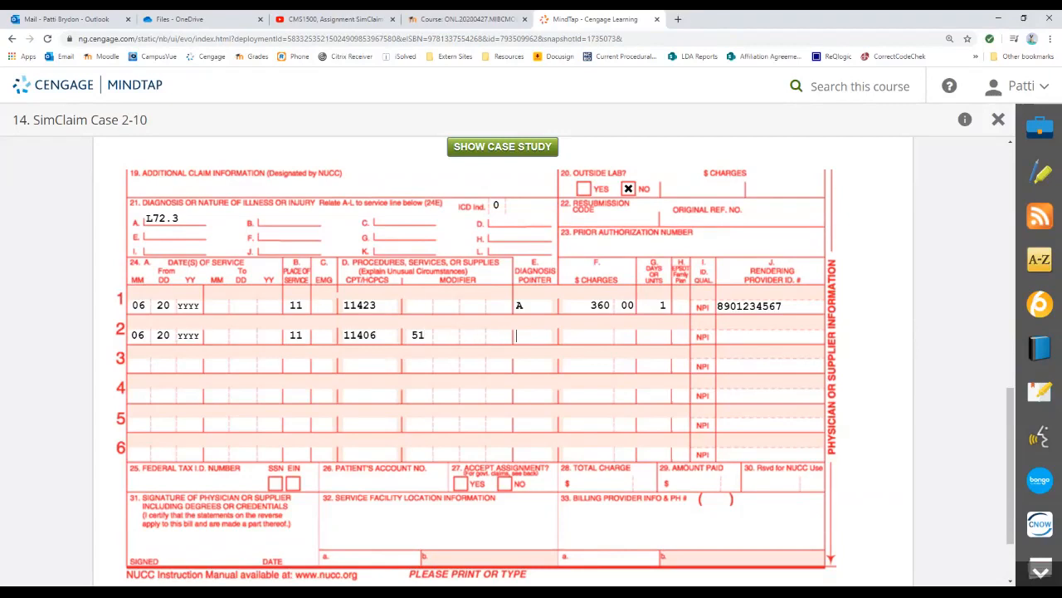
{"action": "type", "text": "A"}
Enter charges of 300 00, 1 unit and the rendering provider's NPI on line 2 of item 24
{"action": "type", "text": "300"}
{"action": "key", "text": "Tab"}
{"action": "type", "text": "00"}
{"action": "type", "text": "1"}
{"action": "key", "text": "ctrl+v"}
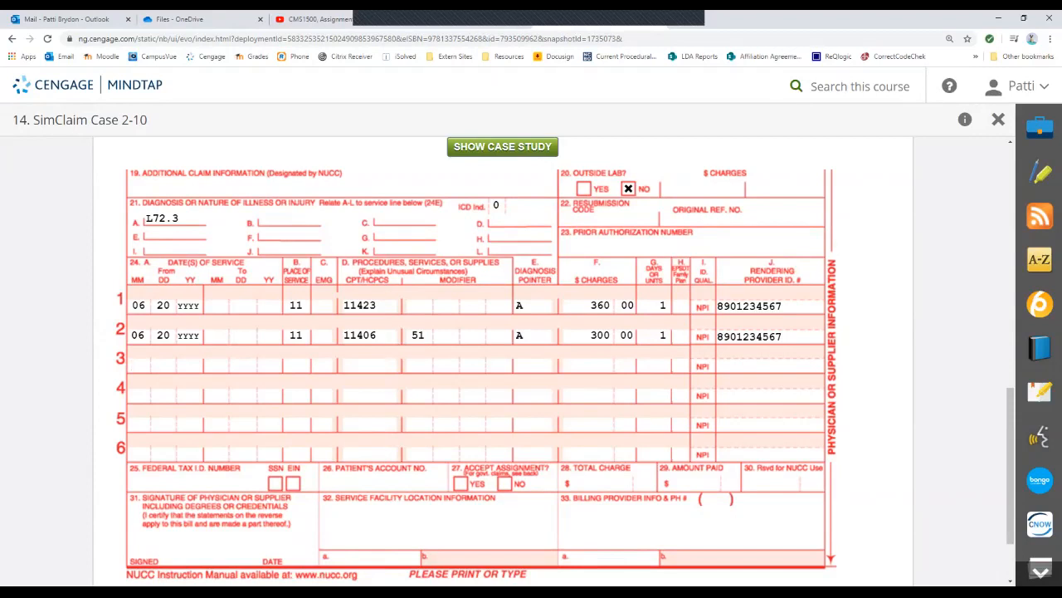
Copy the provider's EIN from the case study into item 25 without the hyphen and mark it as EIN
{"action": "double_click", "coordinate": [186, 473]}
{"action": "left_click", "coordinate": [186, 484]}
{"action": "left_click", "coordinate": [502, 147]}
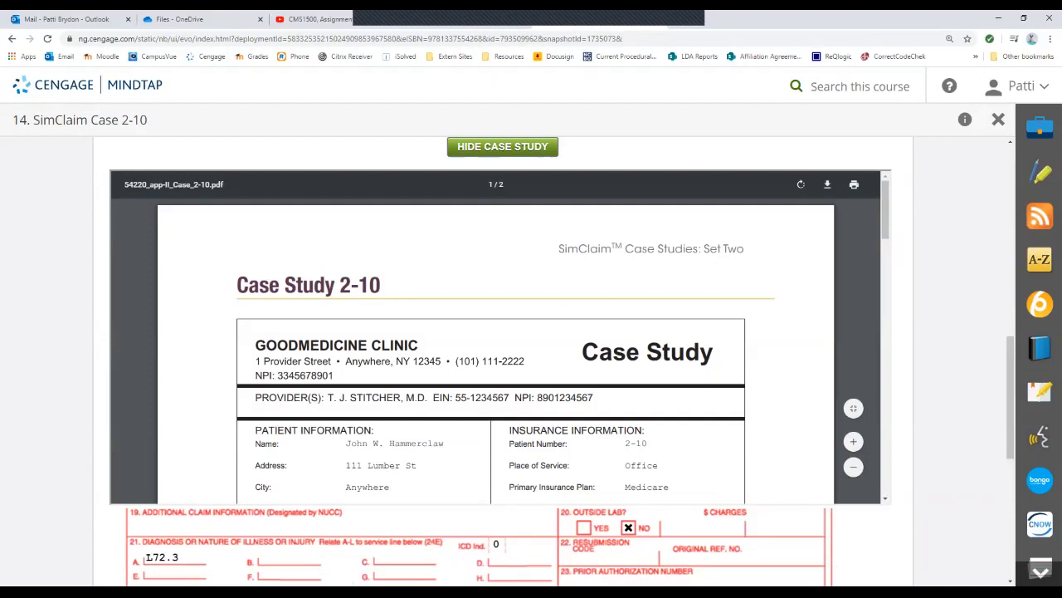
{"action": "mouse_move", "coordinate": [454, 398]}
{"action": "left_mouse_down"}
{"action": "mouse_move", "coordinate": [510, 398]}
{"action": "mouse_move", "coordinate": [454, 398]}
{"action": "left_mouse_up"}
{"action": "right_click", "coordinate": [463, 397]}
{"action": "left_click", "coordinate": [498, 426]}
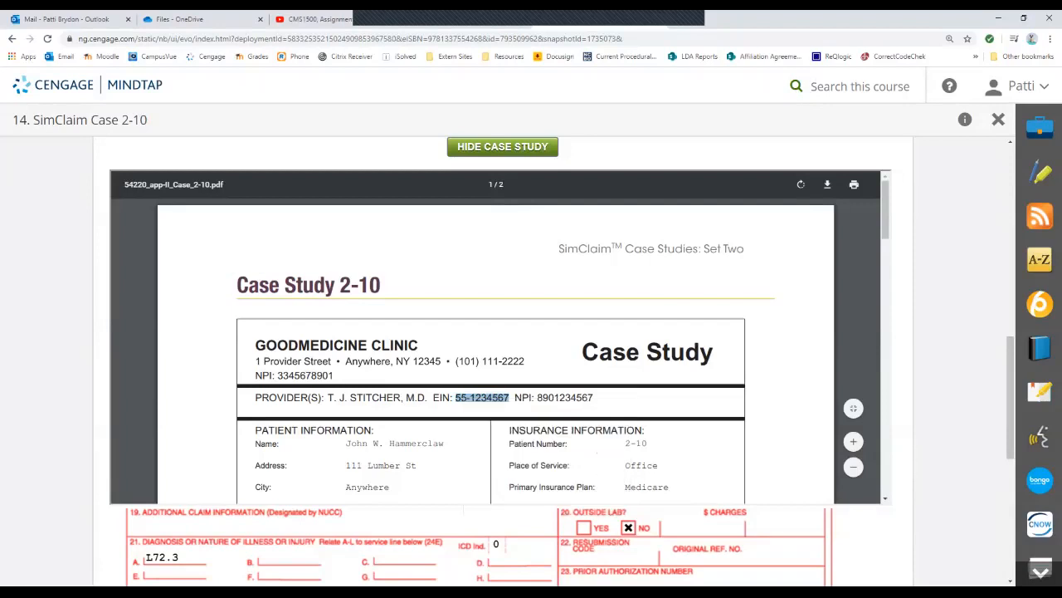
{"action": "left_click", "coordinate": [503, 147]}
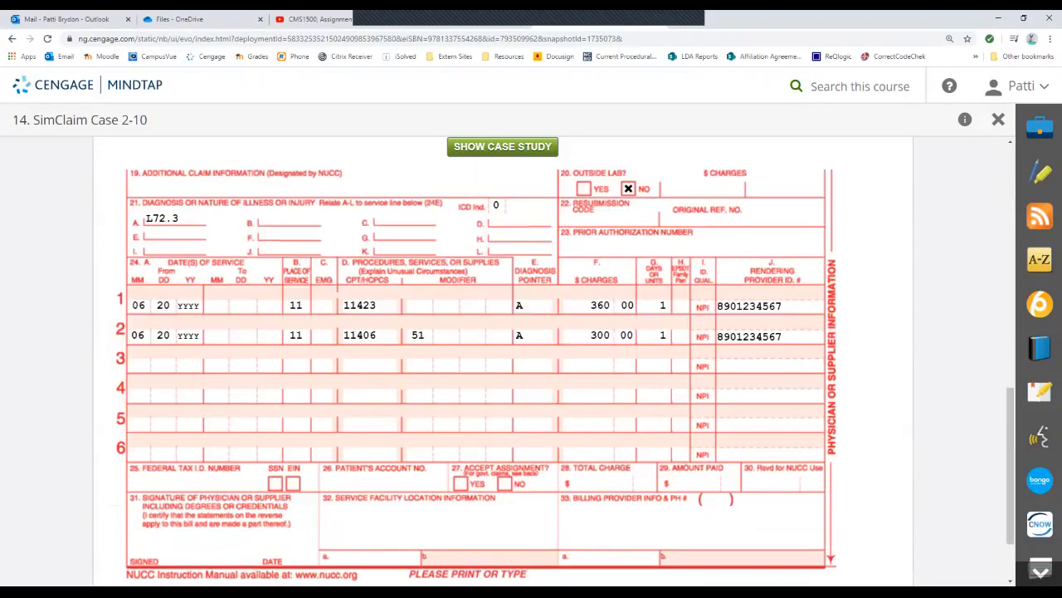
{"action": "key", "text": "ctrl+v"}
{"action": "key", "text": "BackSpace"}
{"action": "left_click", "coordinate": [293, 483]}
Look up the patient number in the case study and enter it as the patient's account number in item 26
{"action": "left_click", "coordinate": [502, 147]}
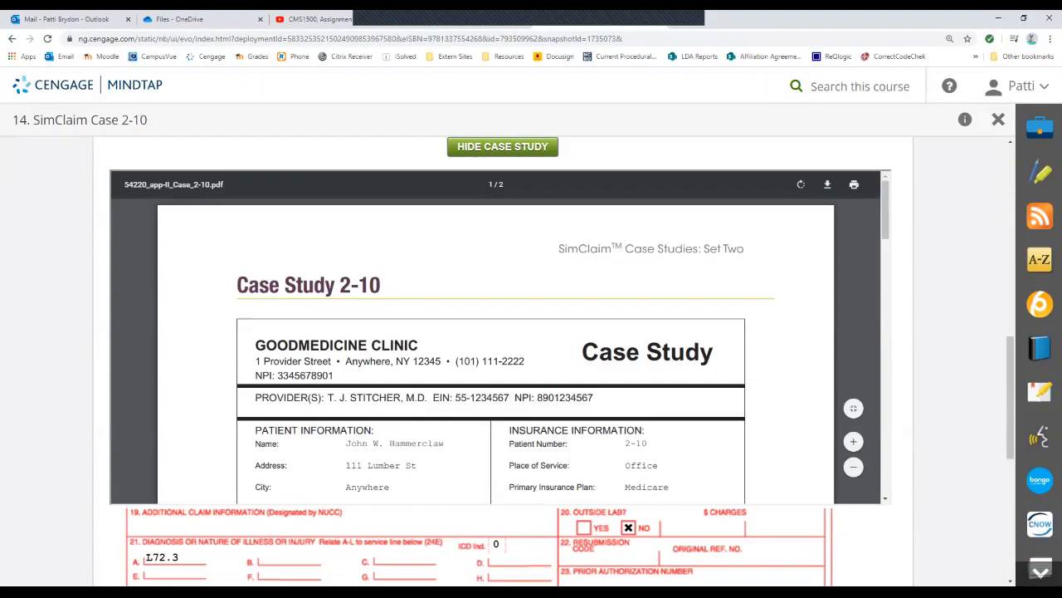
{"action": "left_click_drag", "start_coordinate": [625, 443], "coordinate": [647, 443]}
{"action": "left_click", "coordinate": [502, 147]}
{"action": "type", "text": "2-10"}
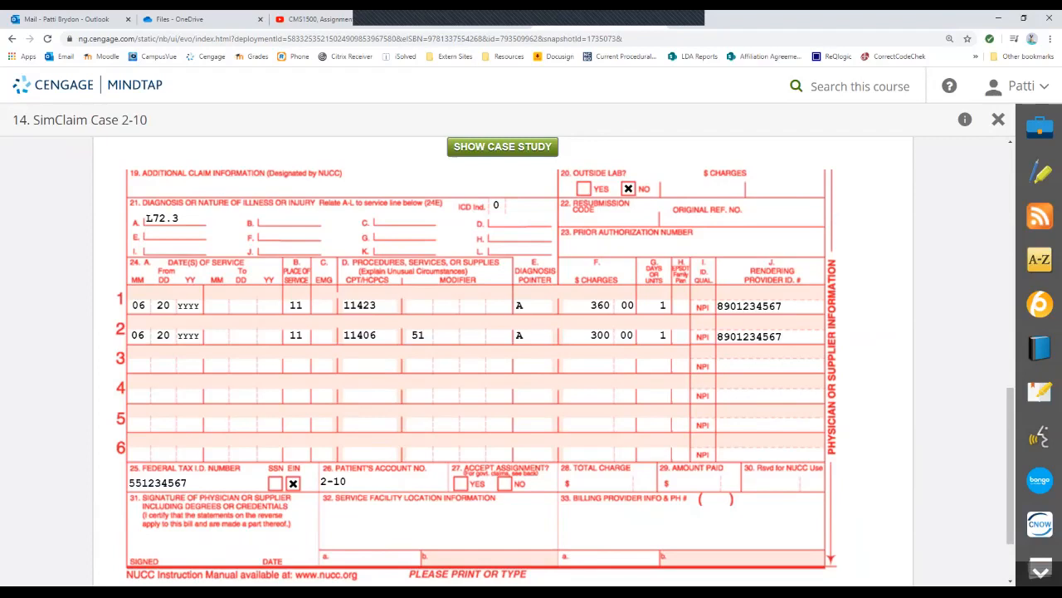
Mark YES for accept assignment in item 27 and enter a total charge of 660 00 in item 28
{"action": "left_click", "coordinate": [461, 483]}
{"action": "type", "text": "660 "}
{"action": "type", "text": "00"}
Sign item 31 with the provider's name and MD credential, and enter the date as MMDDYYYY
{"action": "type", "text": "TJ"}
{"action": "type", "text": " STITCH"}
{"action": "type", "text": "ER MD"}
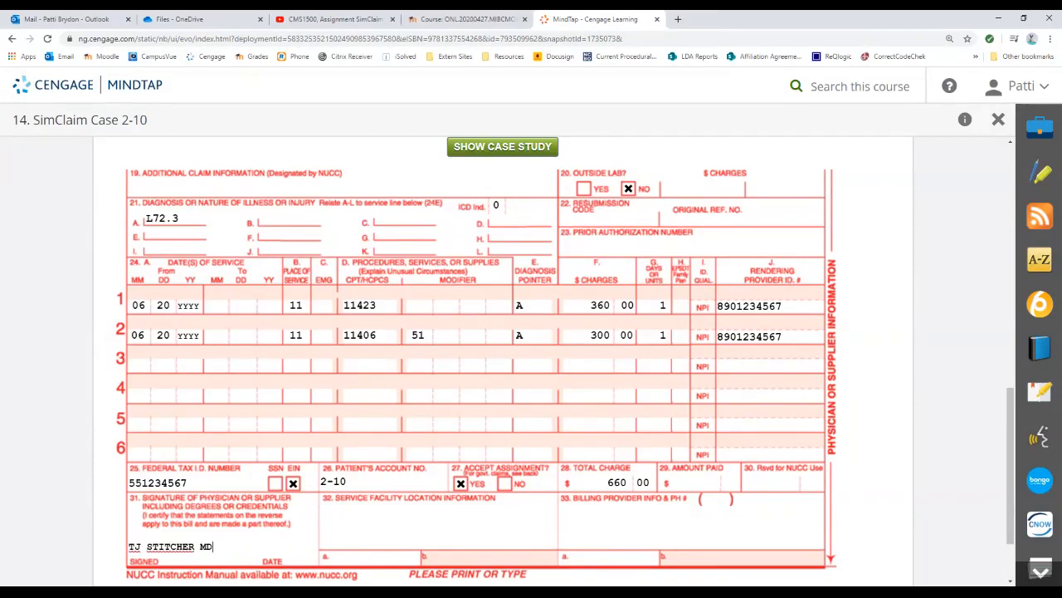
{"action": "left_click", "coordinate": [251, 547]}
{"action": "type", "text": "MMDDYYYY"}
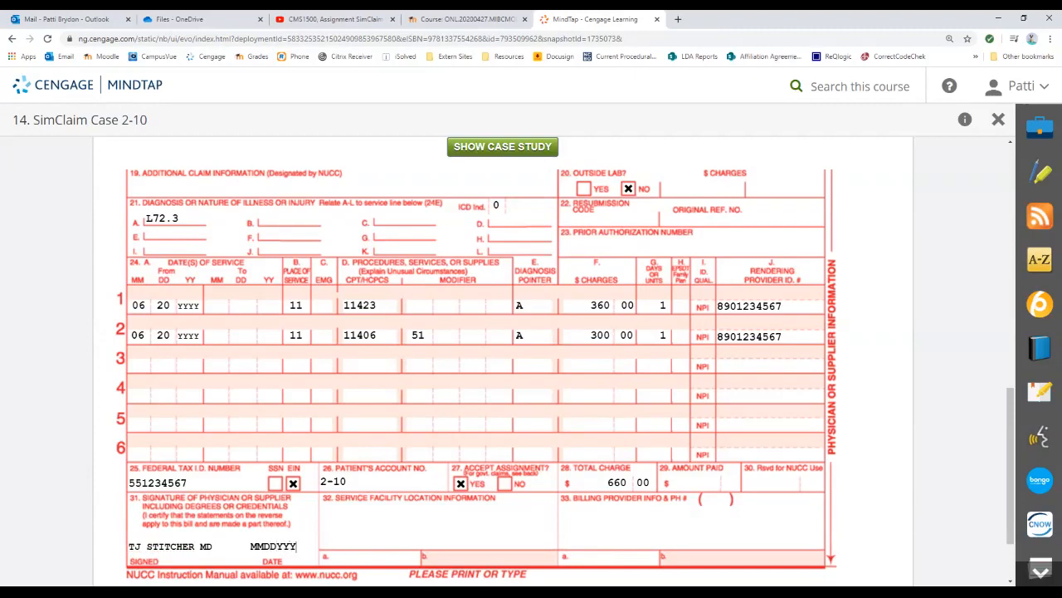
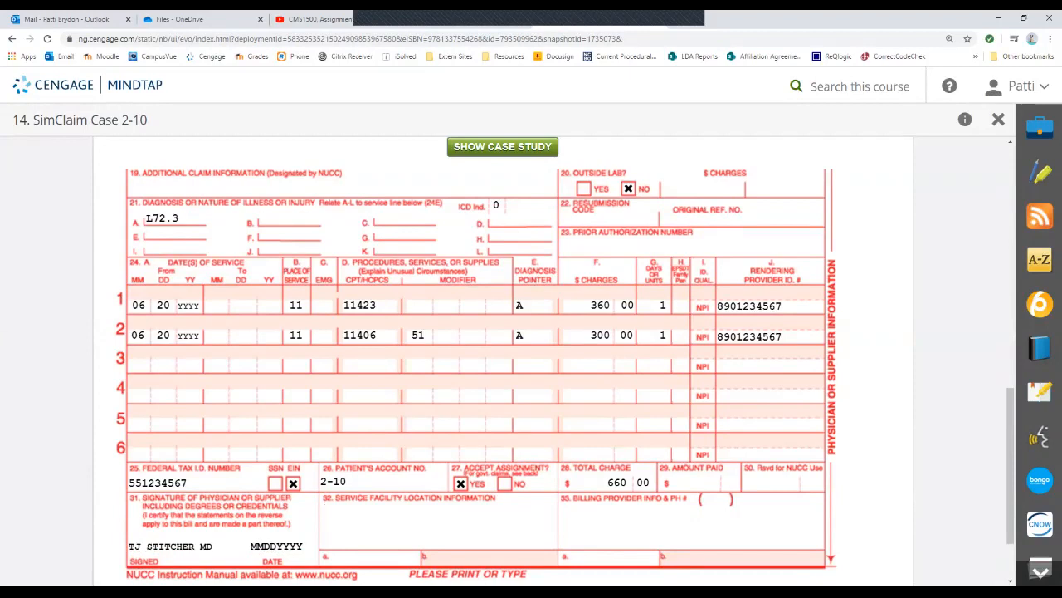
Enter GOODMEDICINE CLINIC from the case study and the clinic's street address, city, state and ZIP code in item 32
{"action": "left_click", "coordinate": [502, 147]}
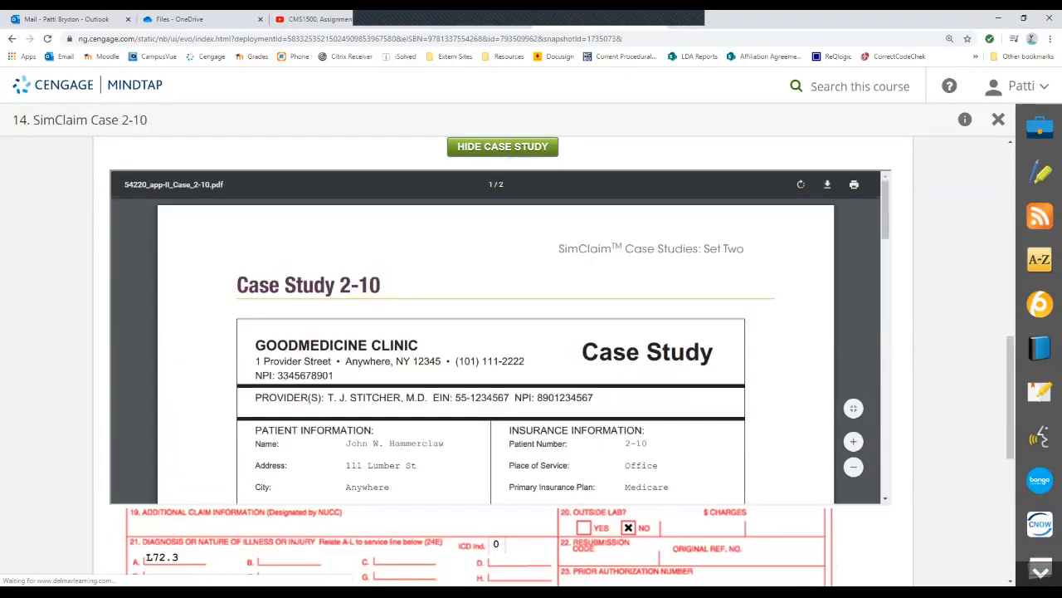
{"action": "scroll", "coordinate": [496, 349], "scroll_direction": "down", "scroll_amount": 1}
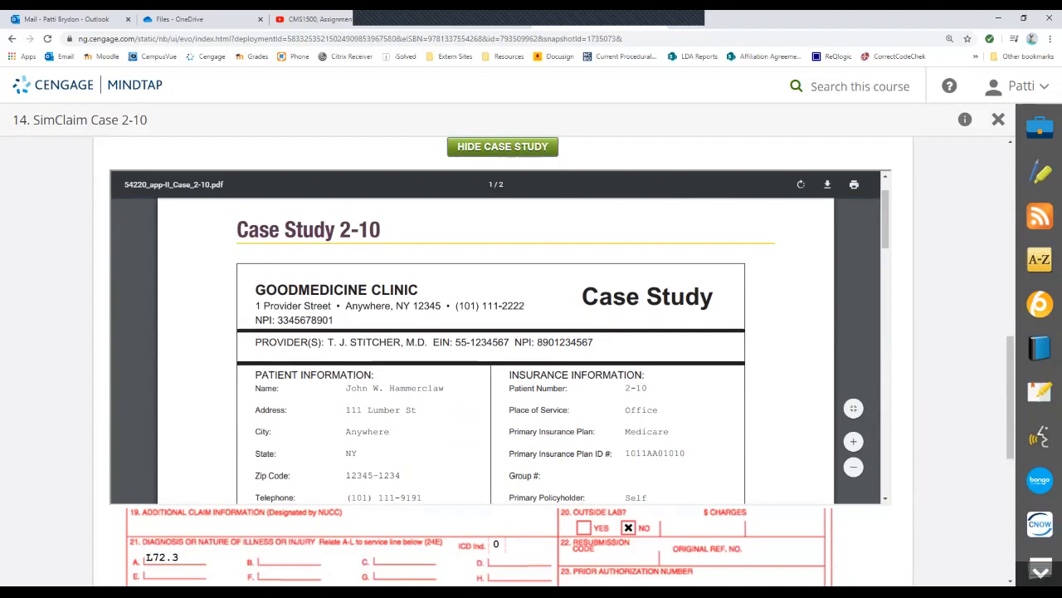
{"action": "left_click_drag", "start_coordinate": [255, 289], "coordinate": [419, 290]}
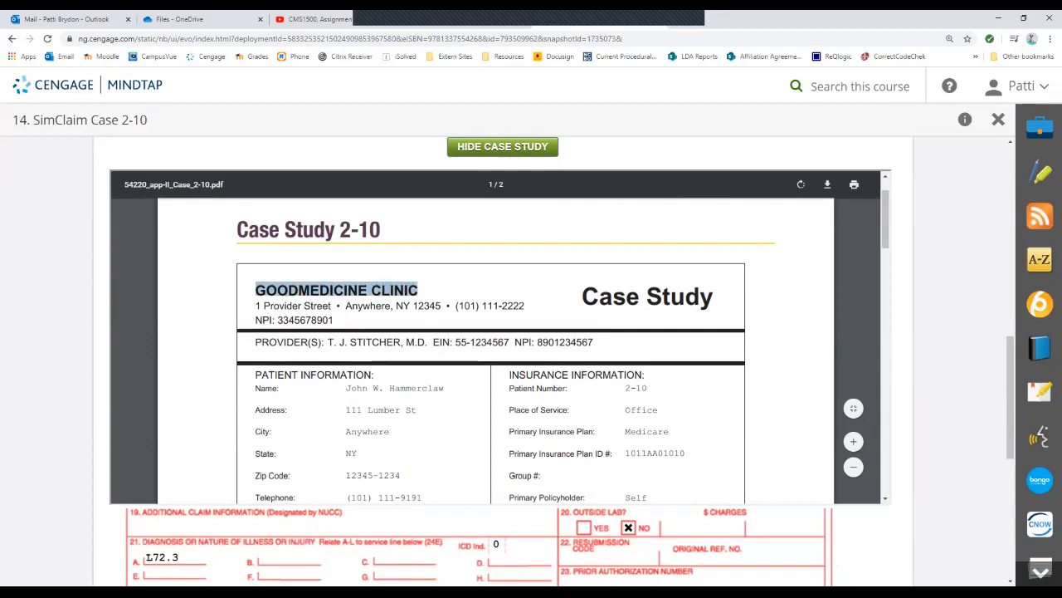
{"action": "right_click", "coordinate": [402, 287]}
{"action": "left_click", "coordinate": [432, 315]}
{"action": "left_click", "coordinate": [502, 146]}
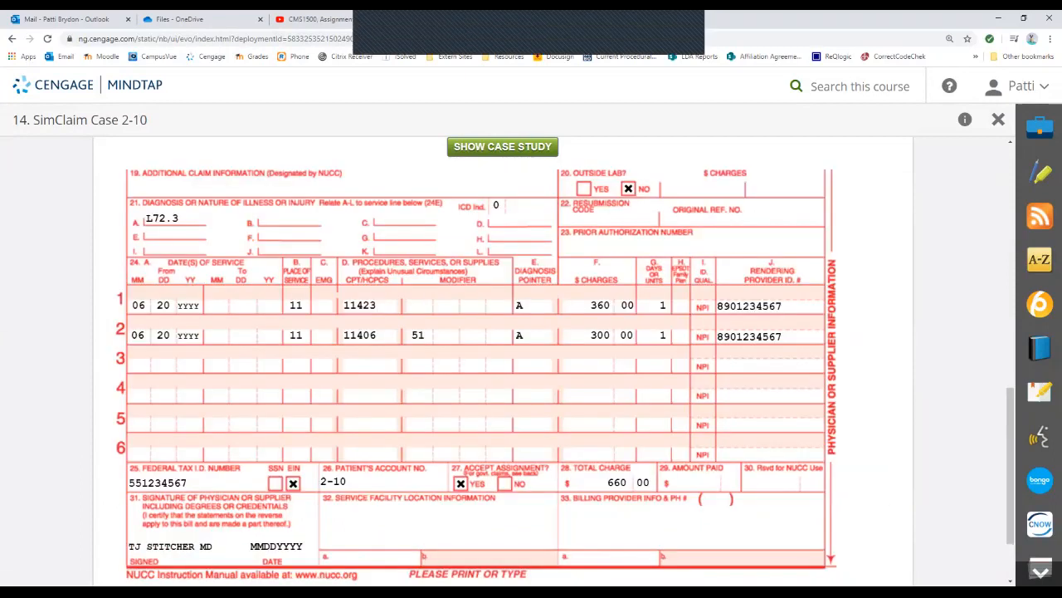
{"action": "key", "text": "ctrl+v"}
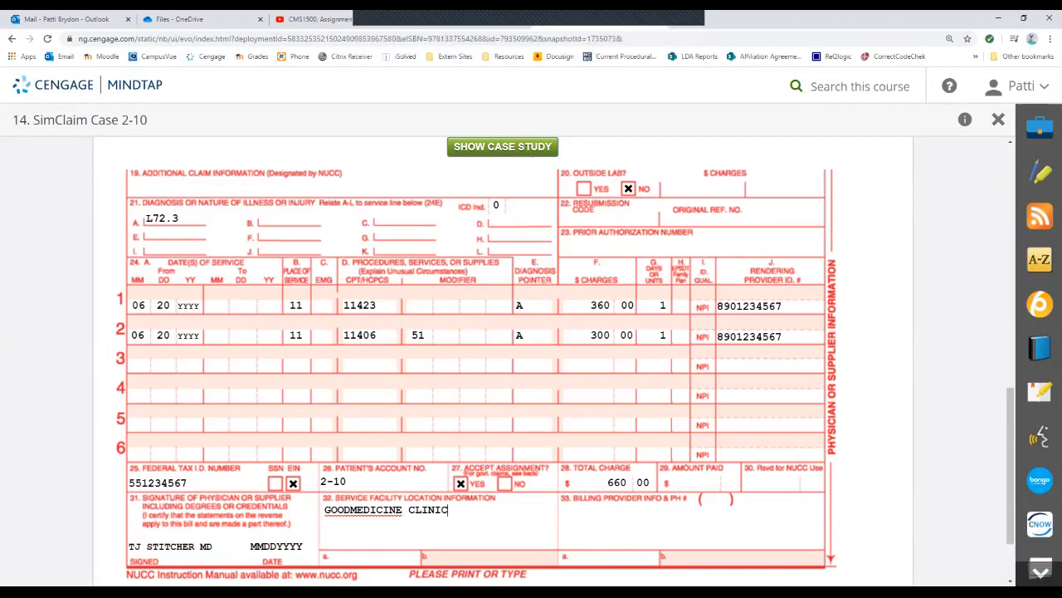
{"action": "type", "text": "1 PROVIDER STREET "}
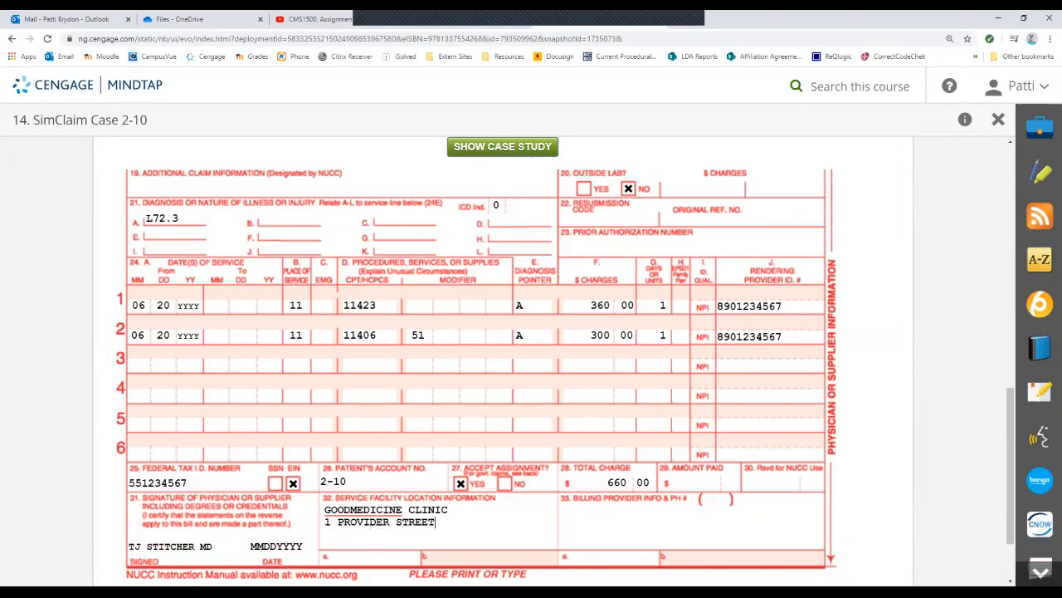
{"action": "type", "text": "ANYWHERE NY 12345"}
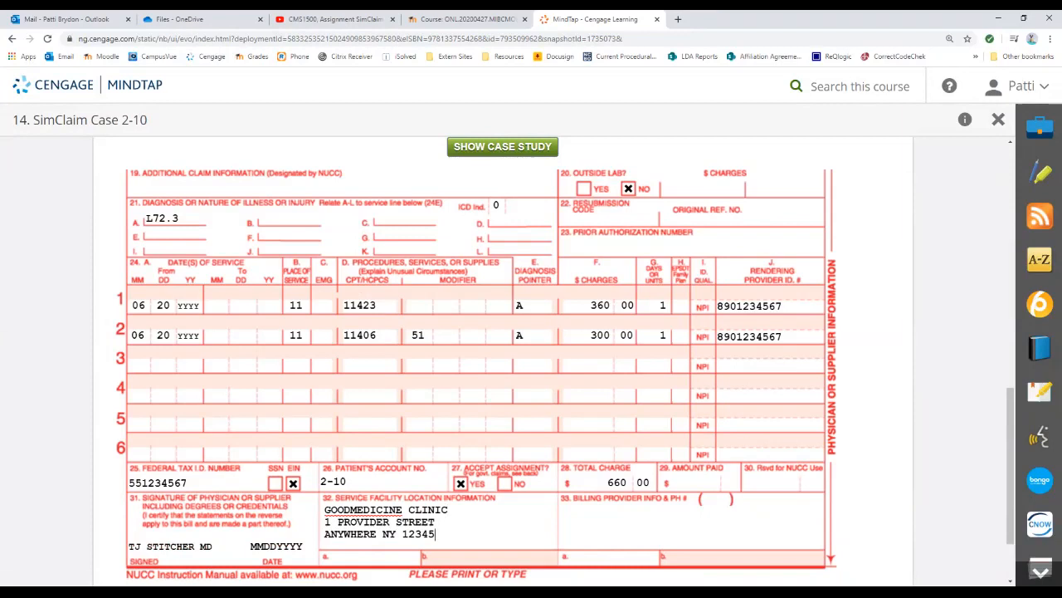
Copy the clinic's NPI from the case study into item 32a
{"action": "left_click", "coordinate": [334, 557]}
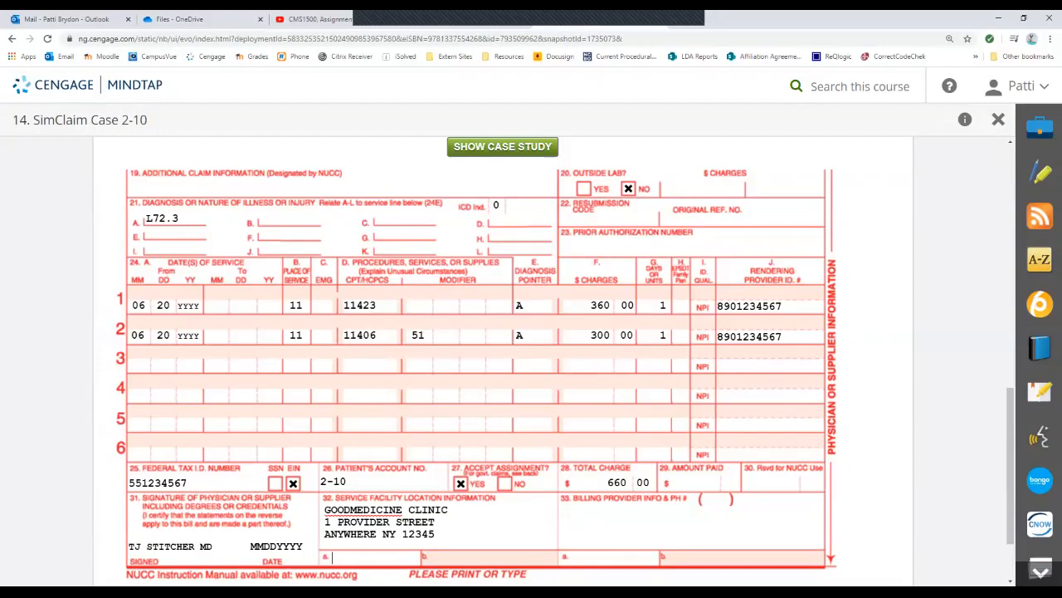
{"action": "left_click", "coordinate": [502, 147]}
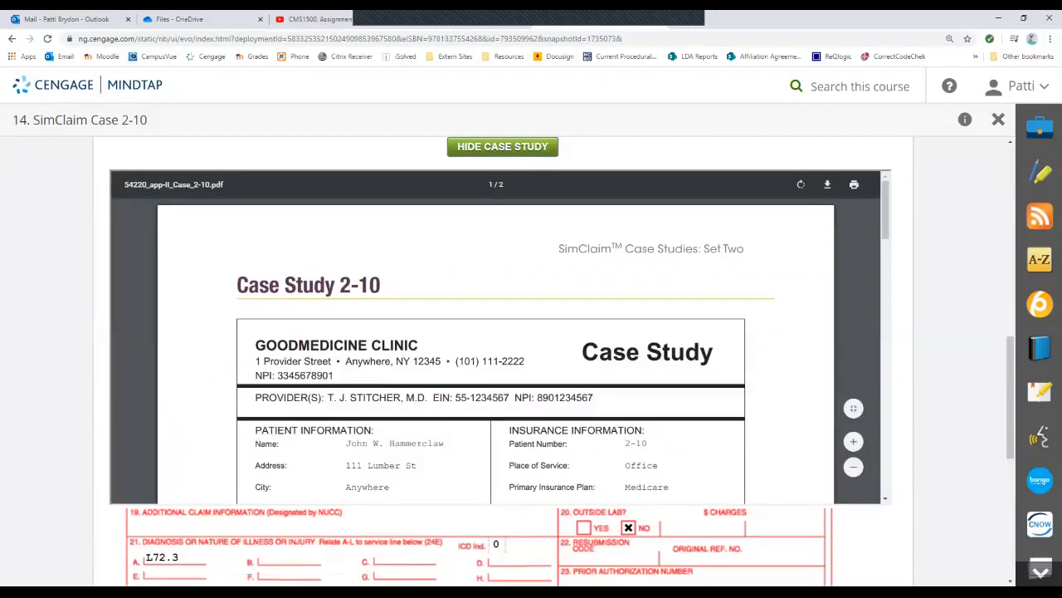
{"action": "left_click_drag", "start_coordinate": [275, 375], "coordinate": [334, 375]}
{"action": "right_click", "coordinate": [321, 375]}
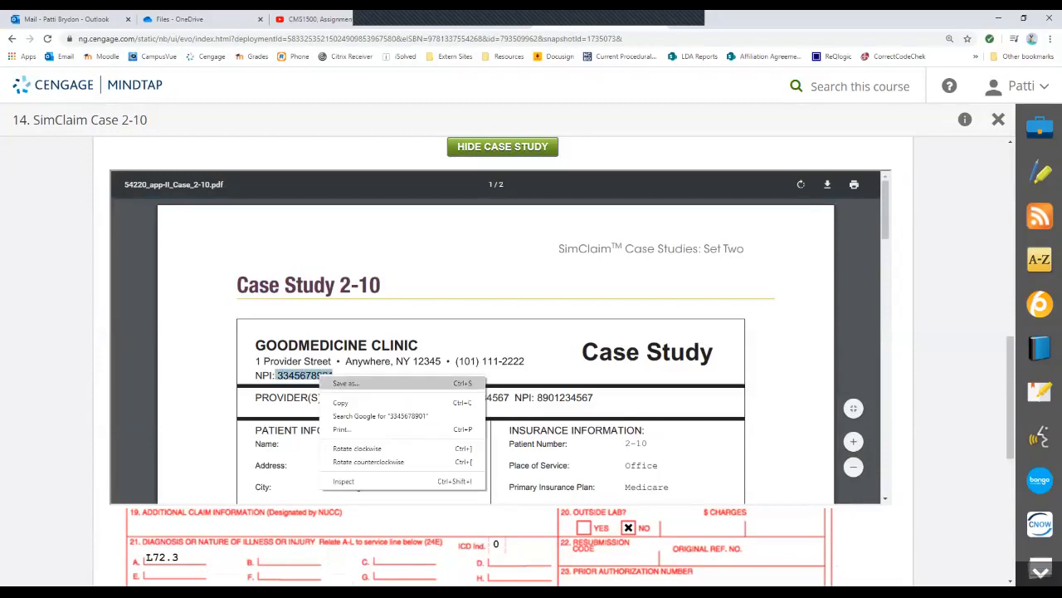
{"action": "left_click", "coordinate": [349, 402]}
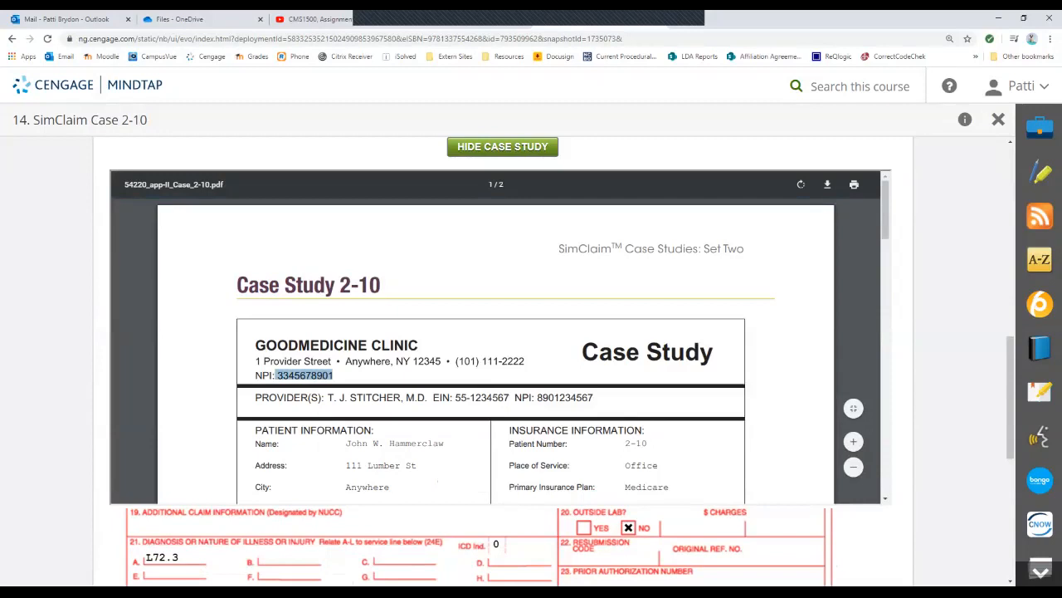
{"action": "left_click", "coordinate": [503, 147]}
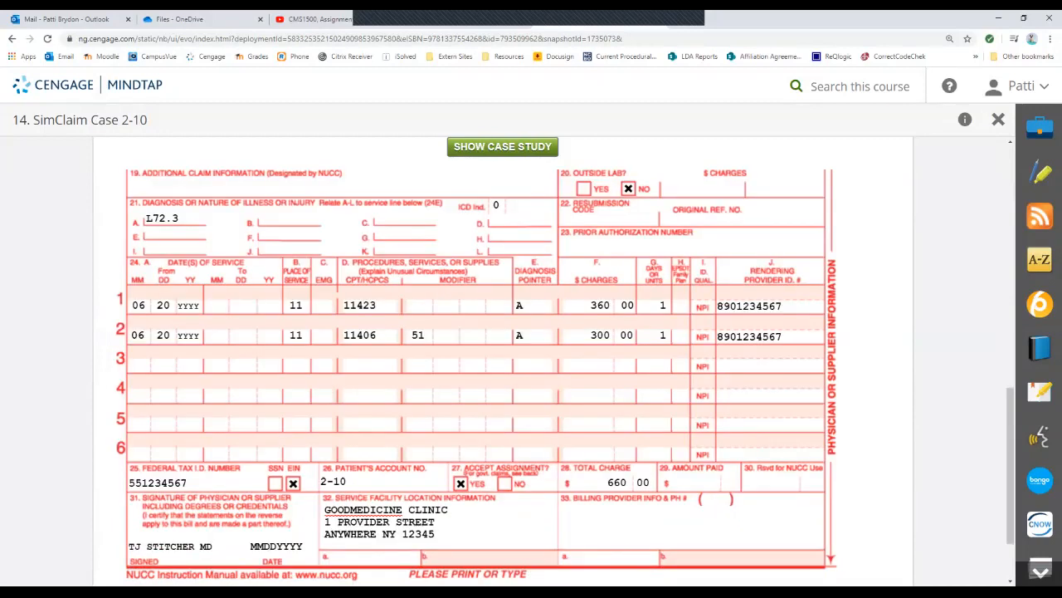
{"action": "key", "text": "ctrl+v"}
Enter the clinic's phone number with area code in item 33 and check the case study's clinic details
{"action": "type", "text": "101 ) "}
{"action": "type", "text": "111"}
{"action": "type", "text": "2222"}
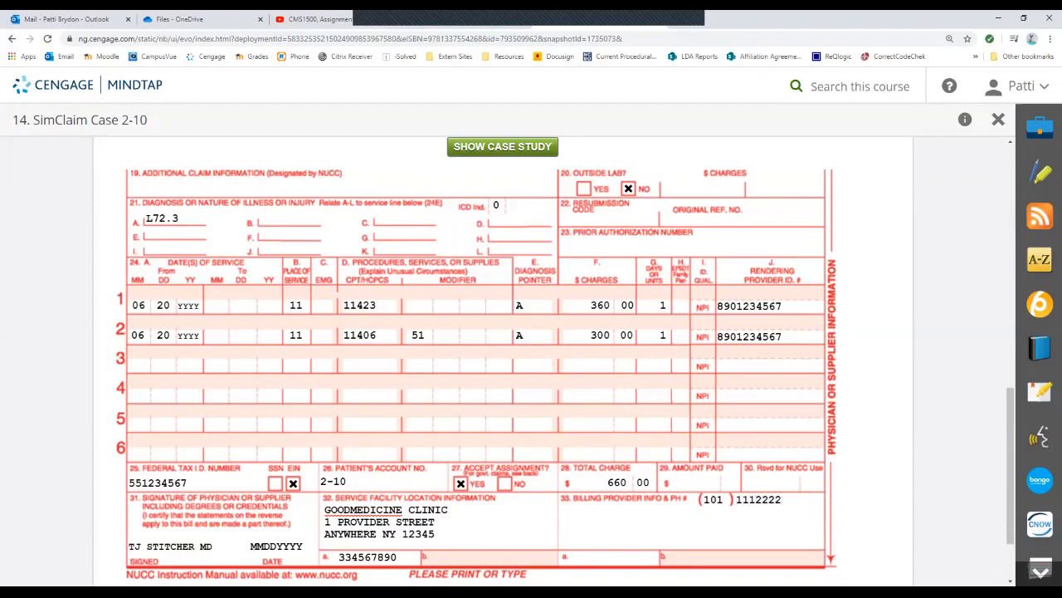
{"action": "left_click", "coordinate": [502, 147]}
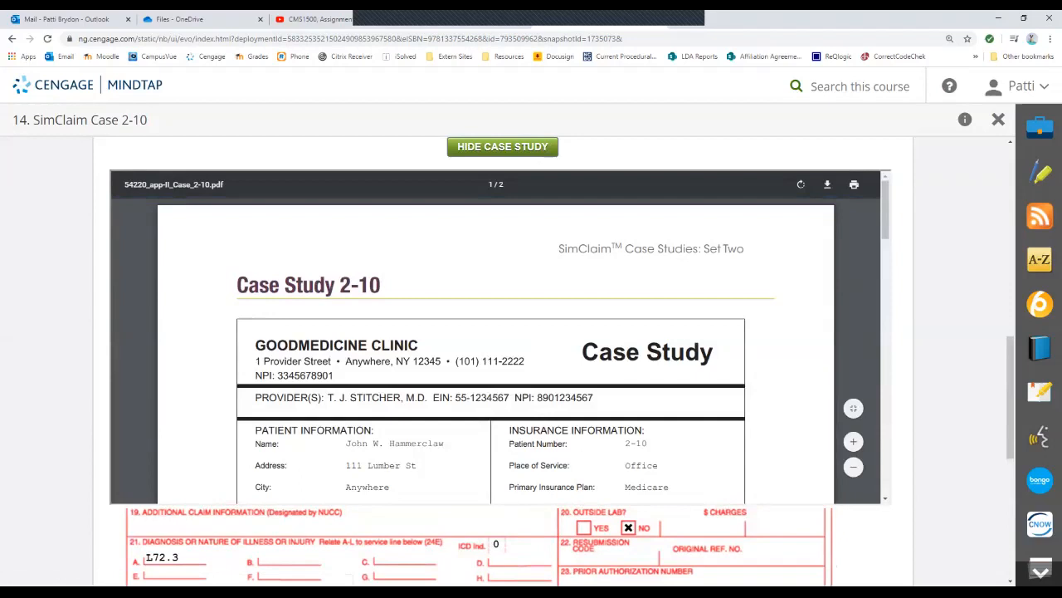
{"action": "left_click", "coordinate": [502, 147]}
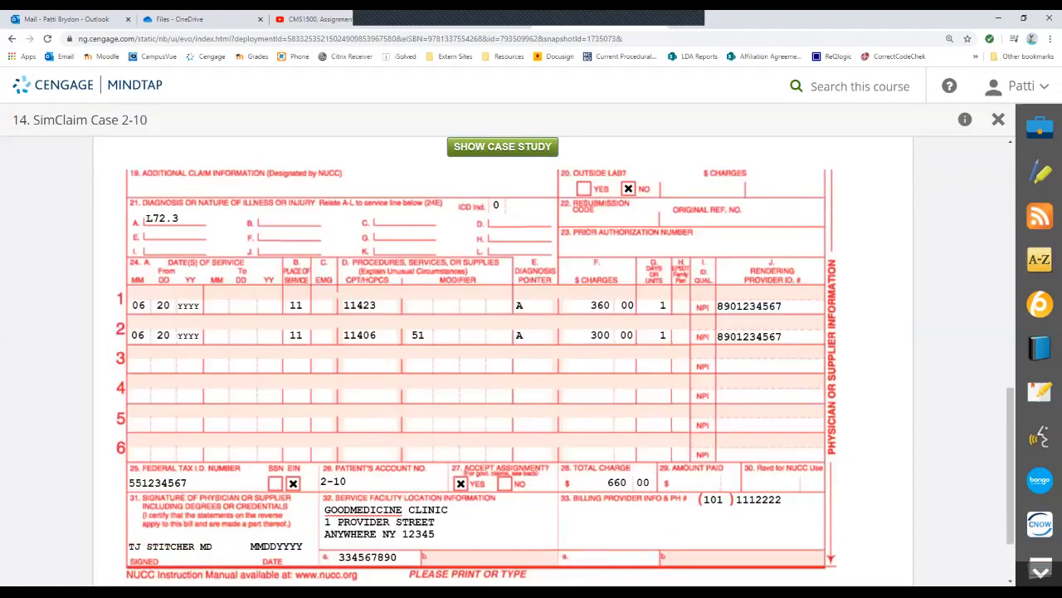
Copy the clinic name and address from item 32 into the billing provider information in item 33
{"action": "left_click_drag", "start_coordinate": [435, 533], "coordinate": [324, 509]}
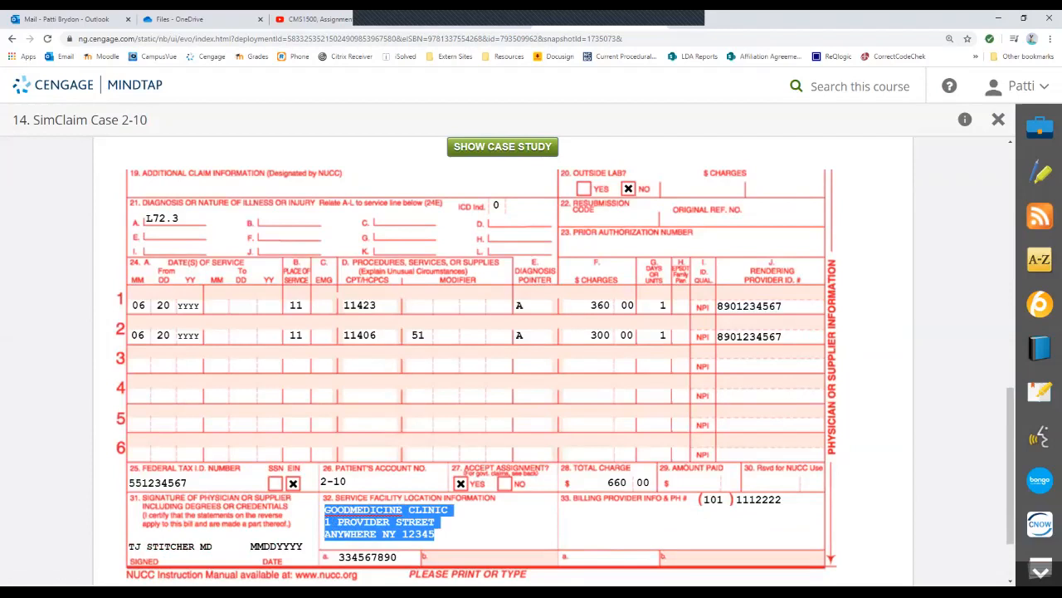
{"action": "left_click", "coordinate": [625, 524]}
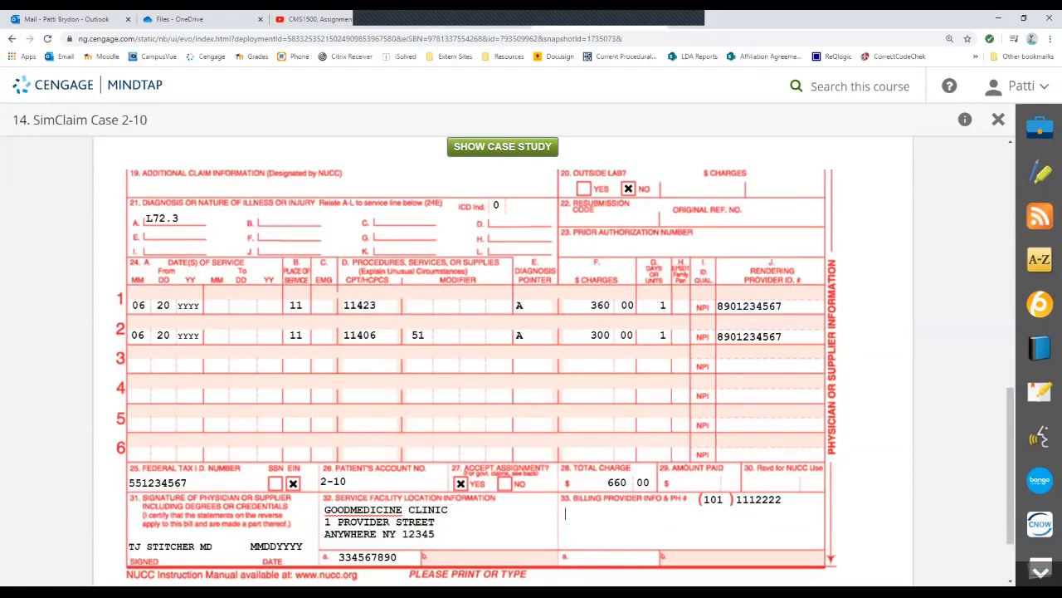
{"action": "key", "text": "ctrl+v"}
Copy the clinic's NPI from item 32a into item 33a and remove the leading space from both entries
{"action": "left_click_drag", "start_coordinate": [397, 557], "coordinate": [334, 558]}
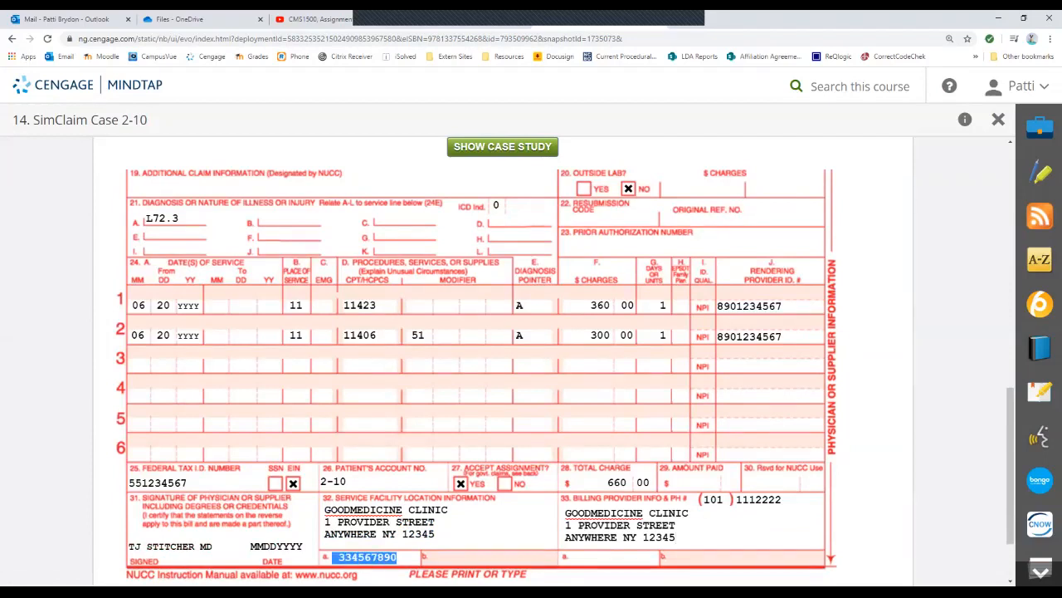
{"action": "left_click", "coordinate": [612, 557]}
{"action": "key", "text": "ctrl+v"}
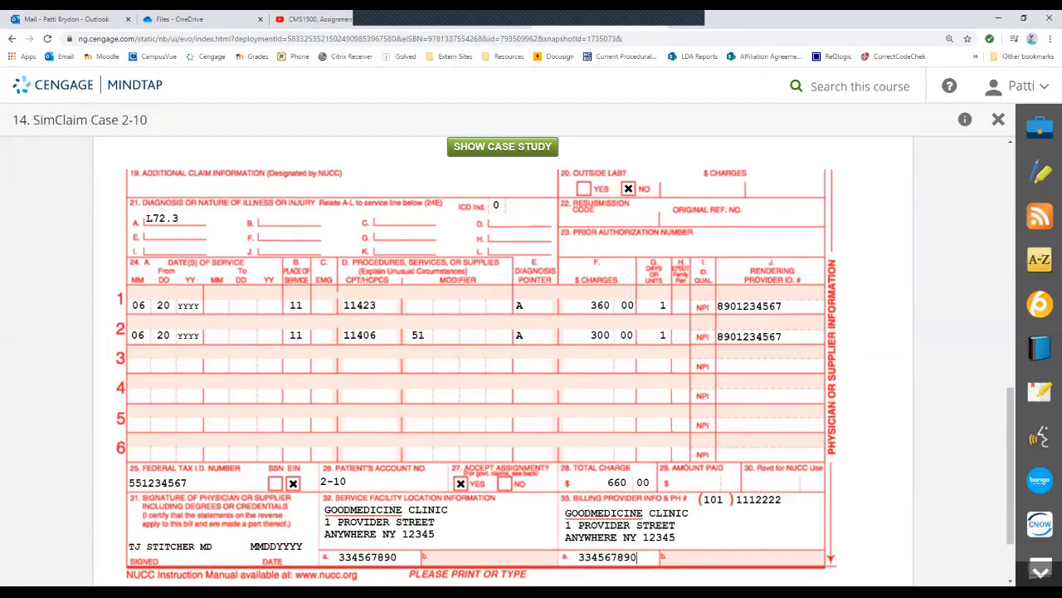
{"action": "key", "text": "BackSpace"}
{"action": "key", "text": "BackSpace"}
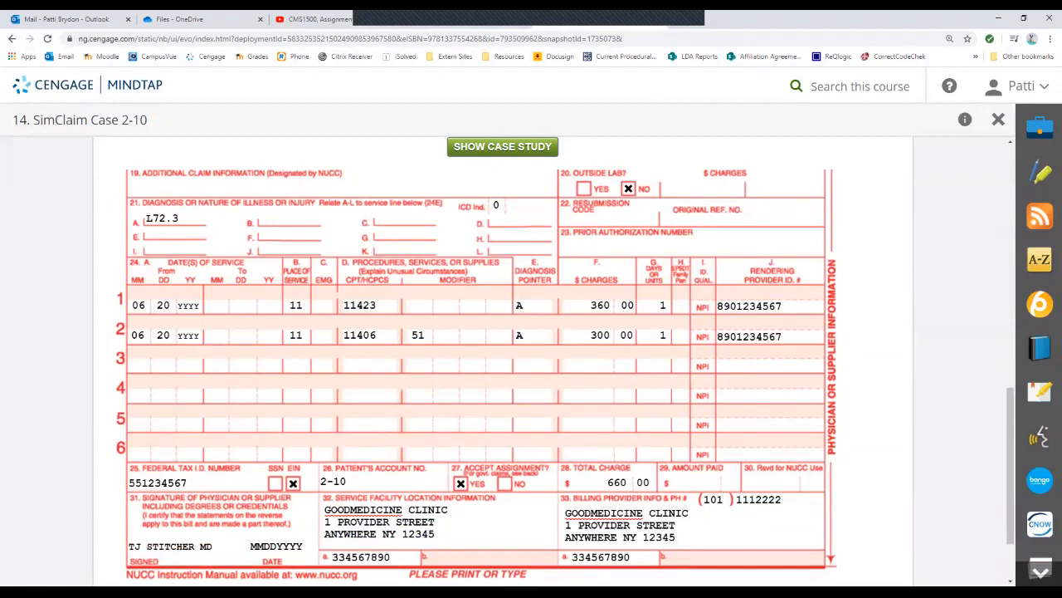
Submit the completed claim form for grading and open the review of the test
{"action": "scroll", "coordinate": [502, 348], "scroll_direction": "down", "scroll_amount": 2}
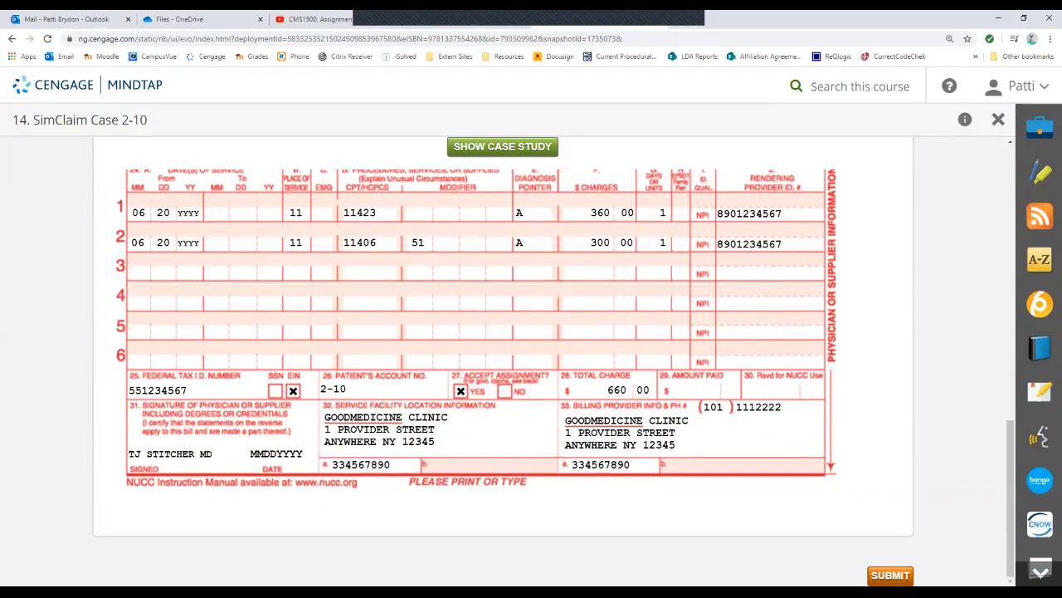
{"action": "left_click", "coordinate": [891, 575]}
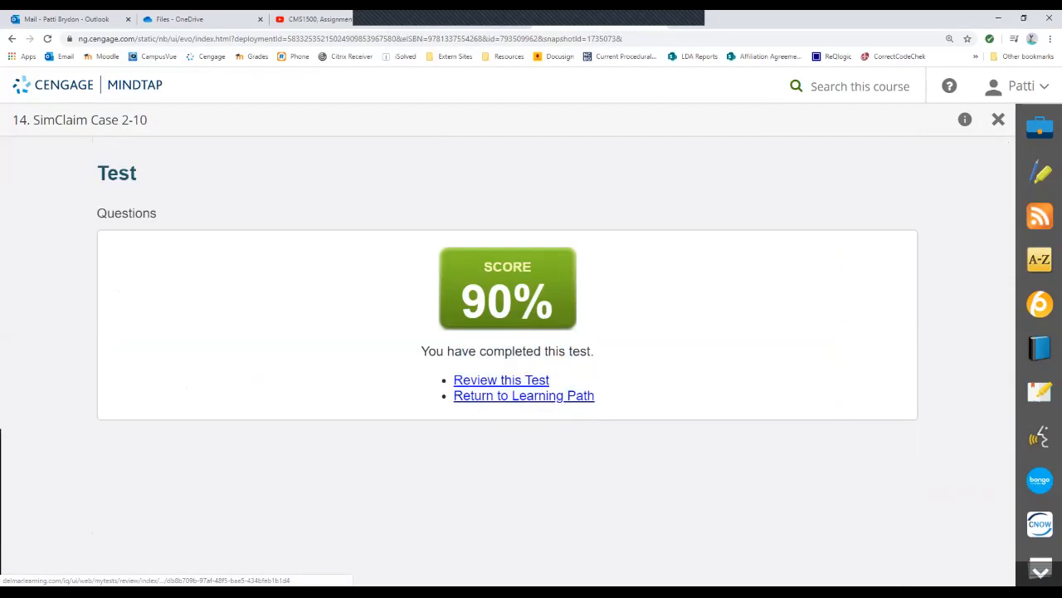
{"action": "left_click", "coordinate": [501, 380]}
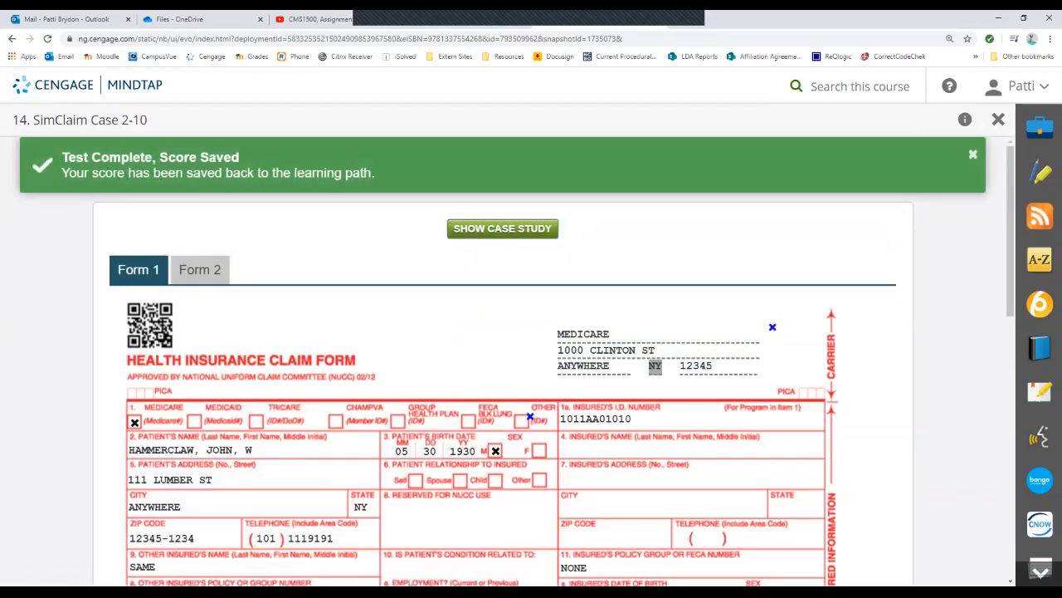
Examine the marked errors on Form 1 and their expected answers, including the carrier address, item 1 and items 32a and 33a
{"action": "mouse_move", "coordinate": [772, 327]}
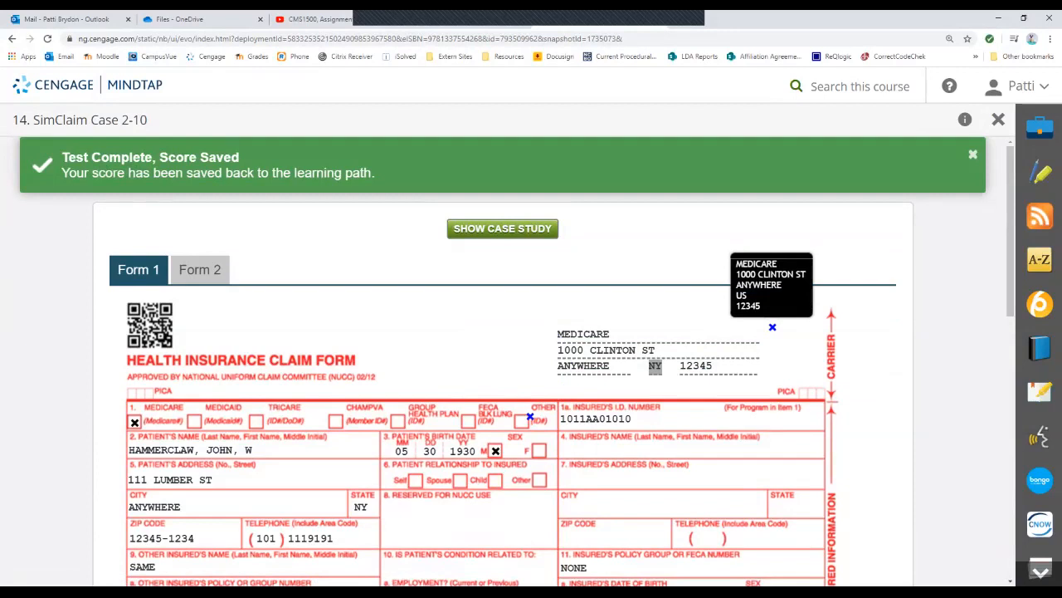
{"action": "mouse_move", "coordinate": [530, 416]}
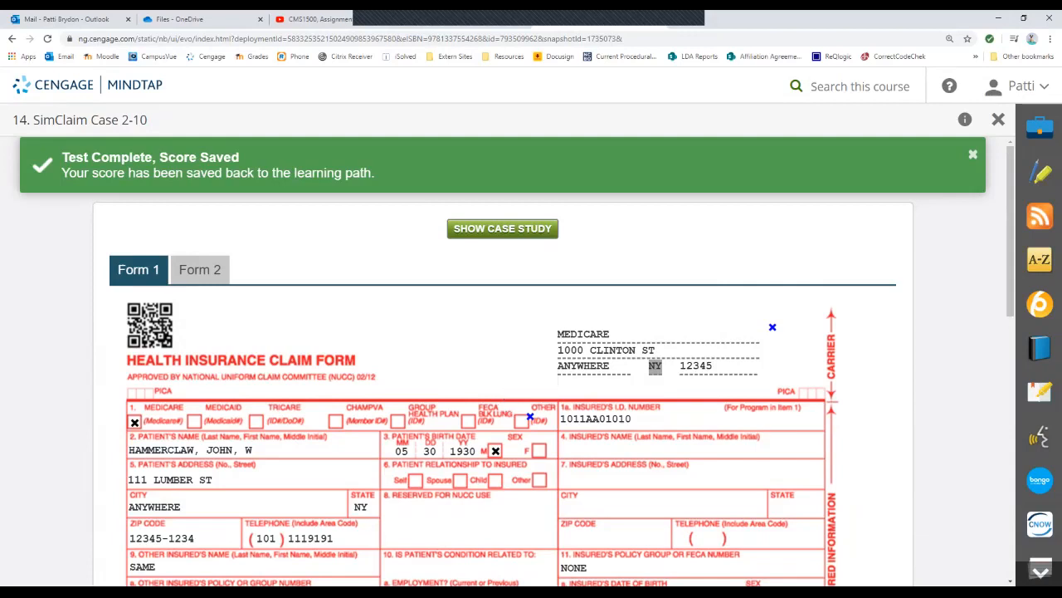
{"action": "scroll", "coordinate": [530, 415], "scroll_direction": "down", "scroll_amount": 4}
{"action": "scroll", "coordinate": [481, 390], "scroll_direction": "down", "scroll_amount": 5}
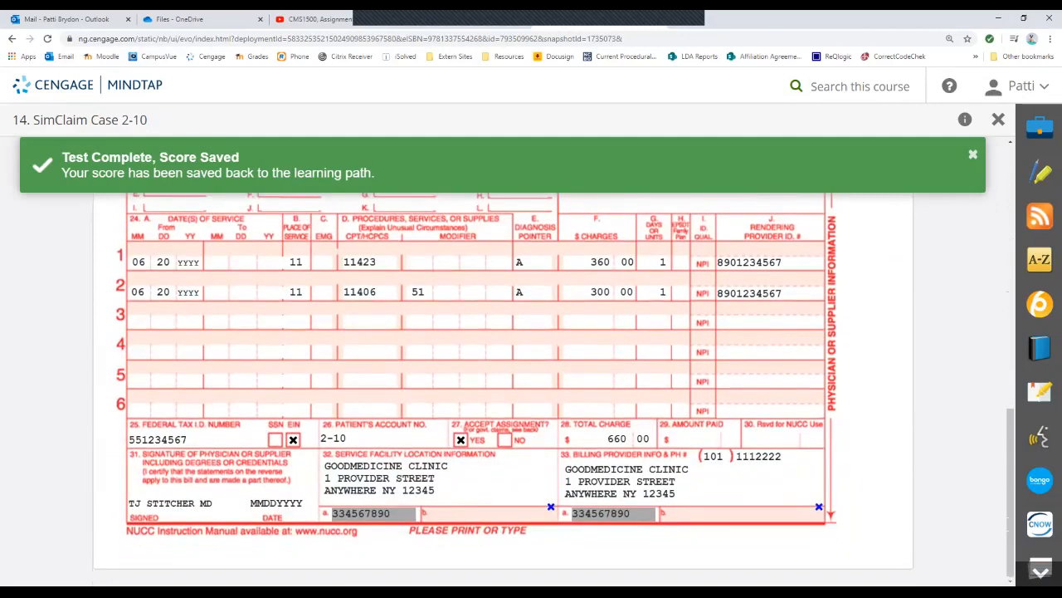
{"action": "mouse_move", "coordinate": [551, 507]}
{"action": "scroll", "coordinate": [555, 389], "scroll_direction": "up", "scroll_amount": 5}
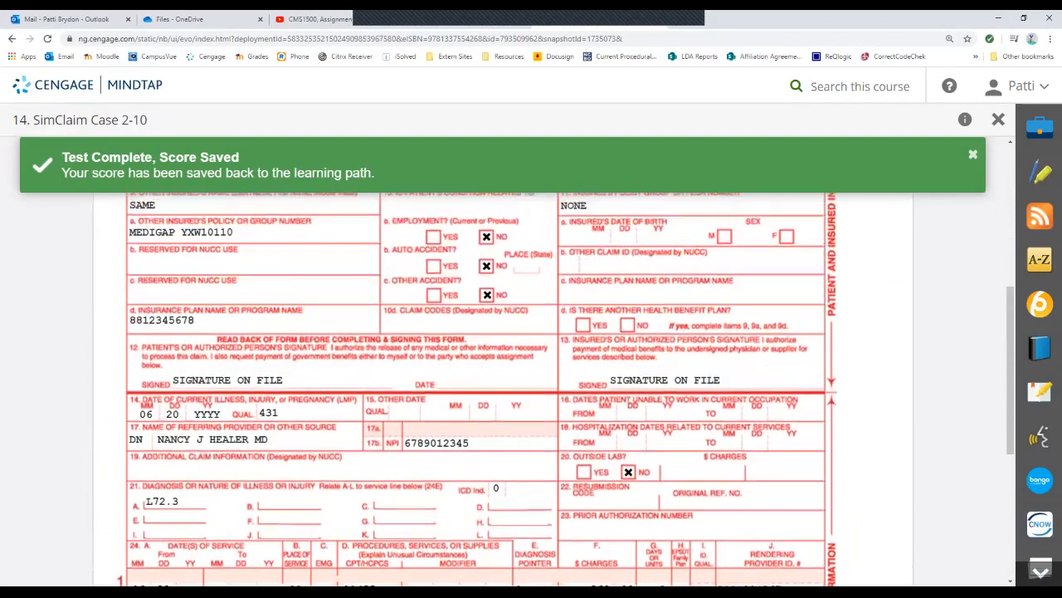
{"action": "scroll", "coordinate": [554, 389], "scroll_direction": "up", "scroll_amount": 3}
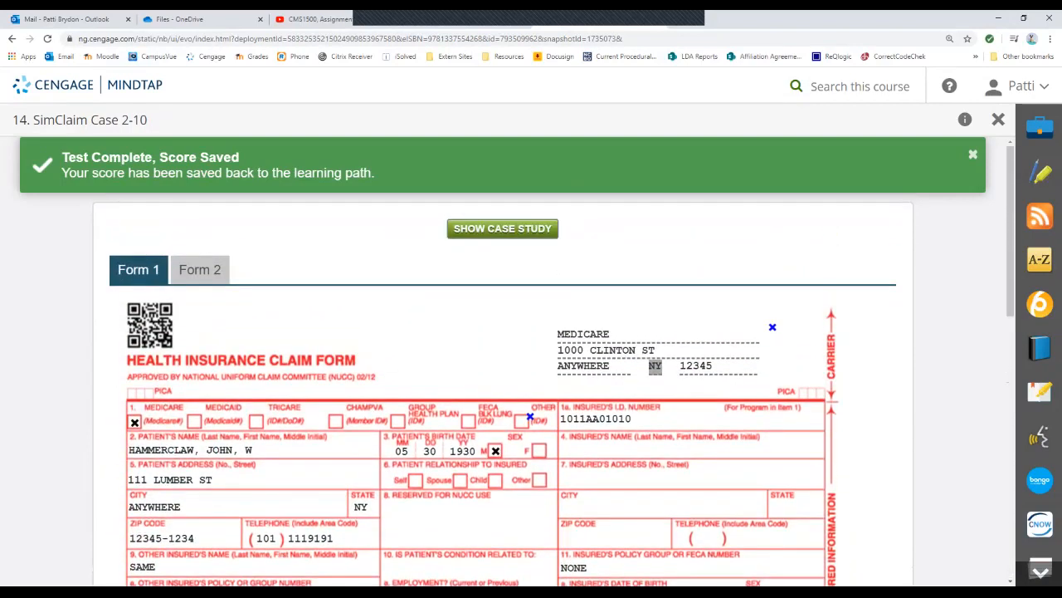